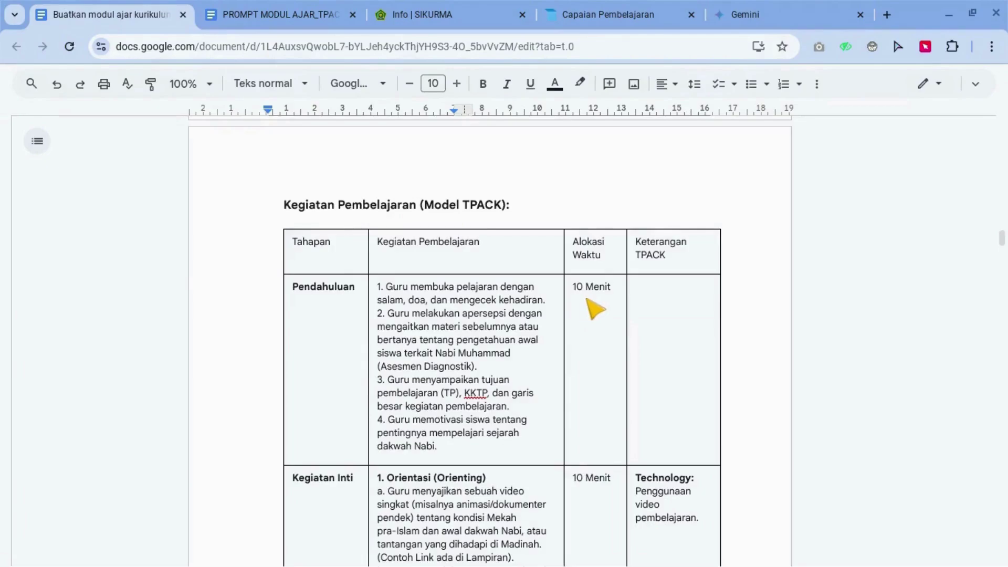
Review the Kegiatan Pembelajaran (Model TPACK) table and the student and teacher reflection section of the teaching module
scroll(599, 307, "down", 3)
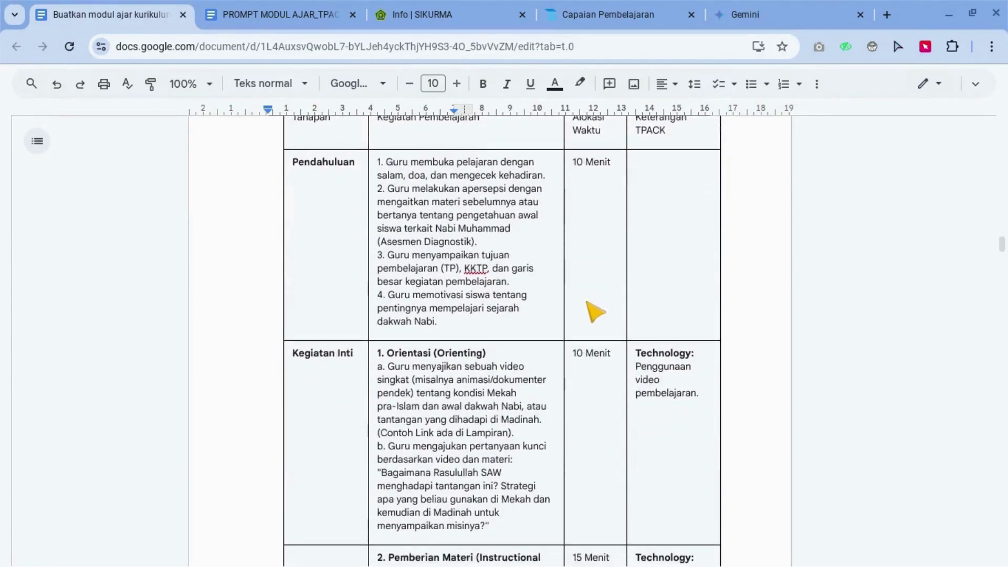
scroll(598, 373, "down", 10)
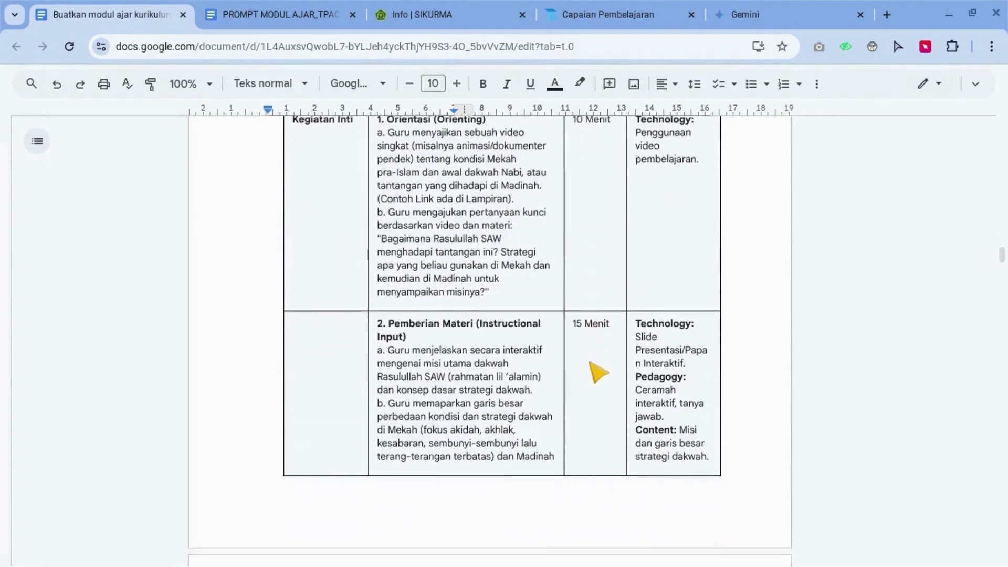
scroll(598, 372, "down", 13)
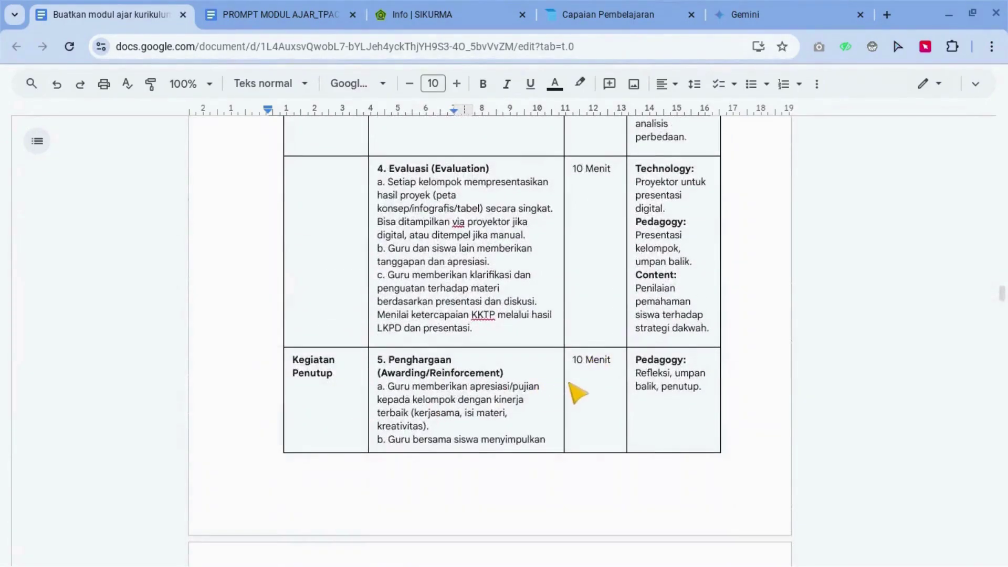
scroll(577, 393, "down", 10)
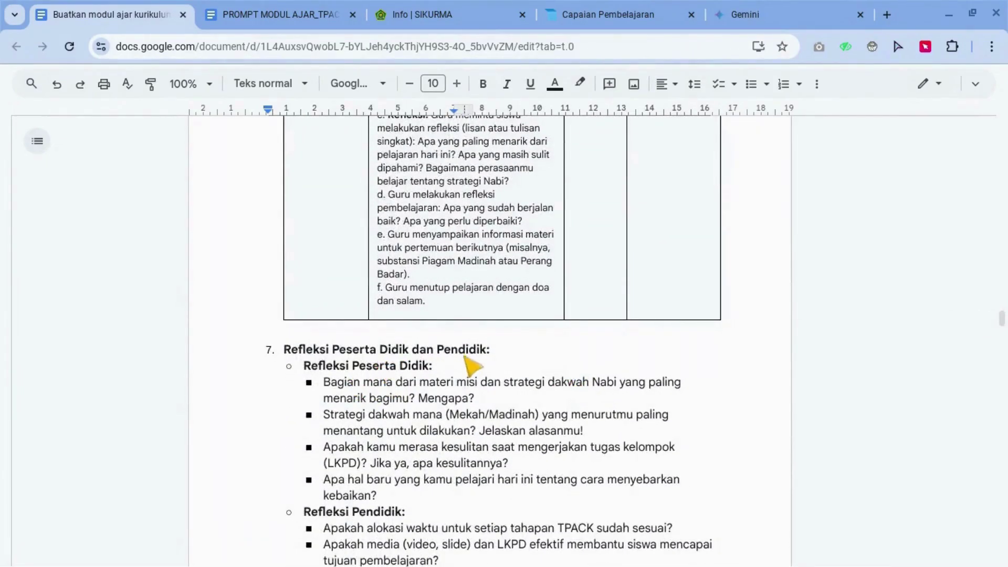
scroll(473, 363, "down", 6)
scroll(473, 365, "down", 6)
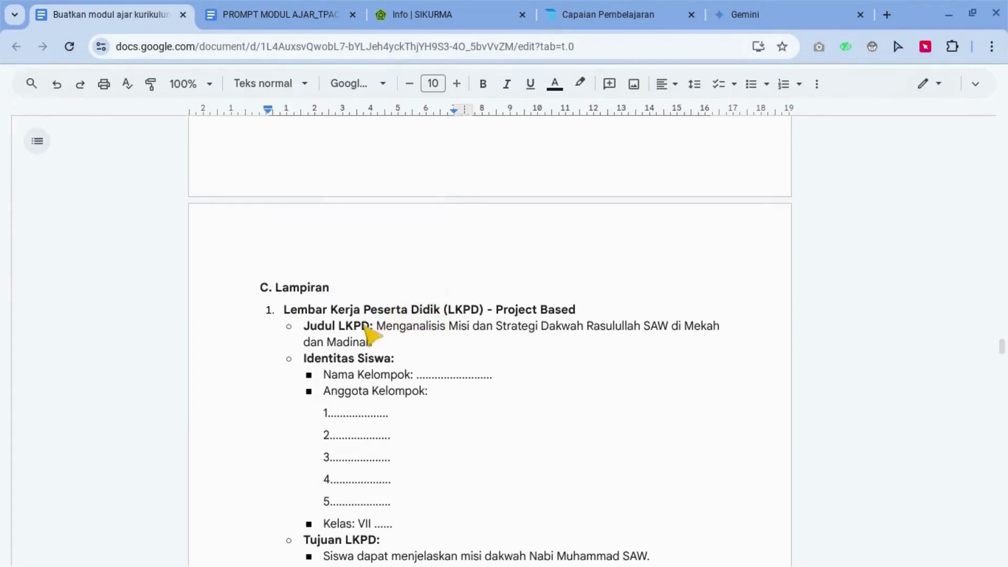
Read through the project-based LKPD in the Lampiran section, from its title and student identity to the group discussion questions
scroll(423, 336, "down", 2)
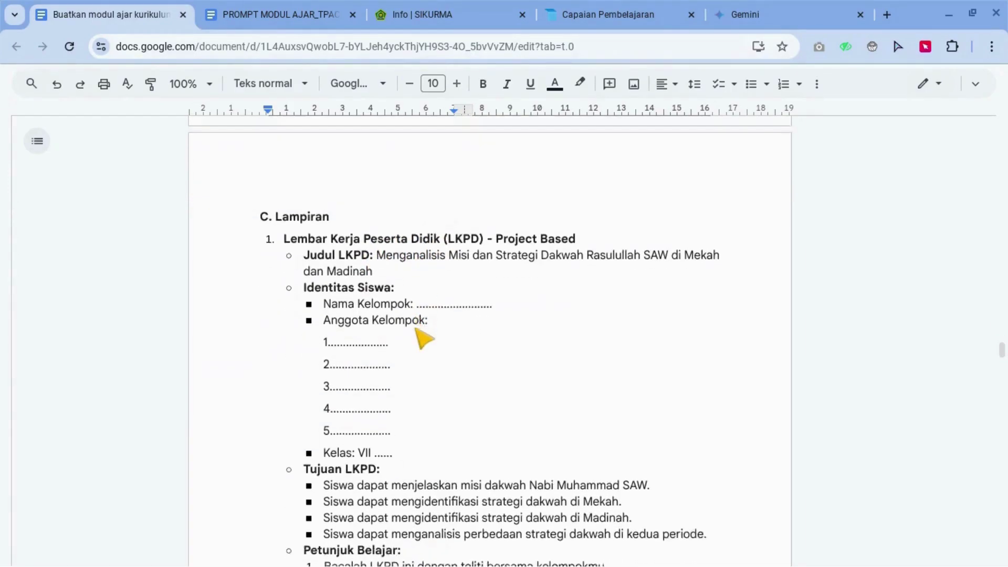
scroll(387, 255, "down", 4)
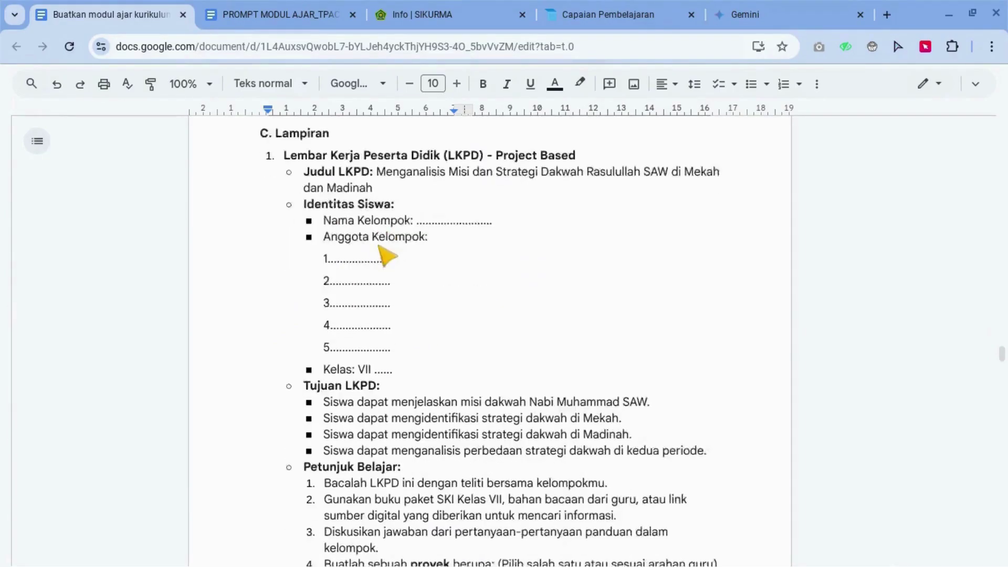
scroll(388, 282, "down", 2)
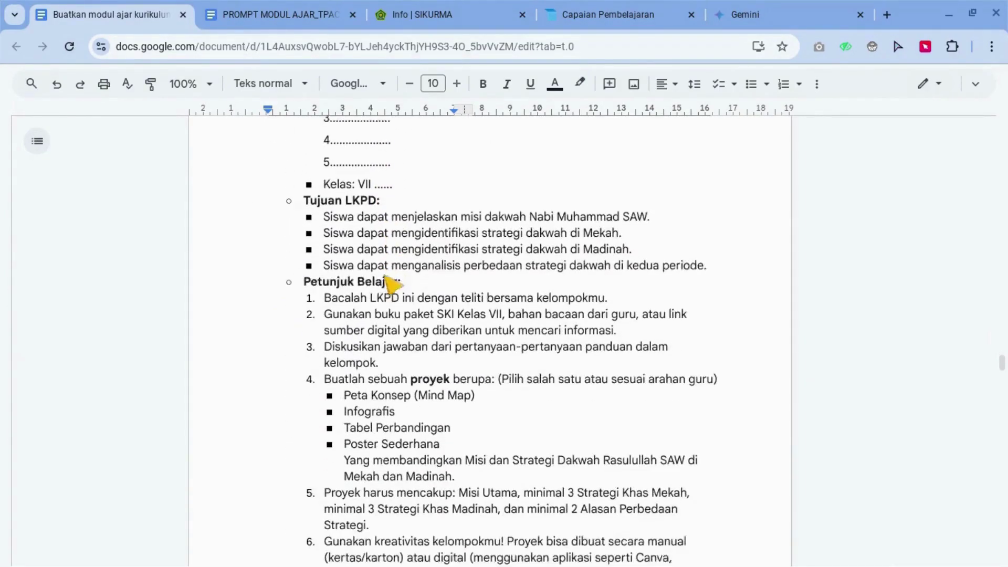
scroll(363, 279, "down", 4)
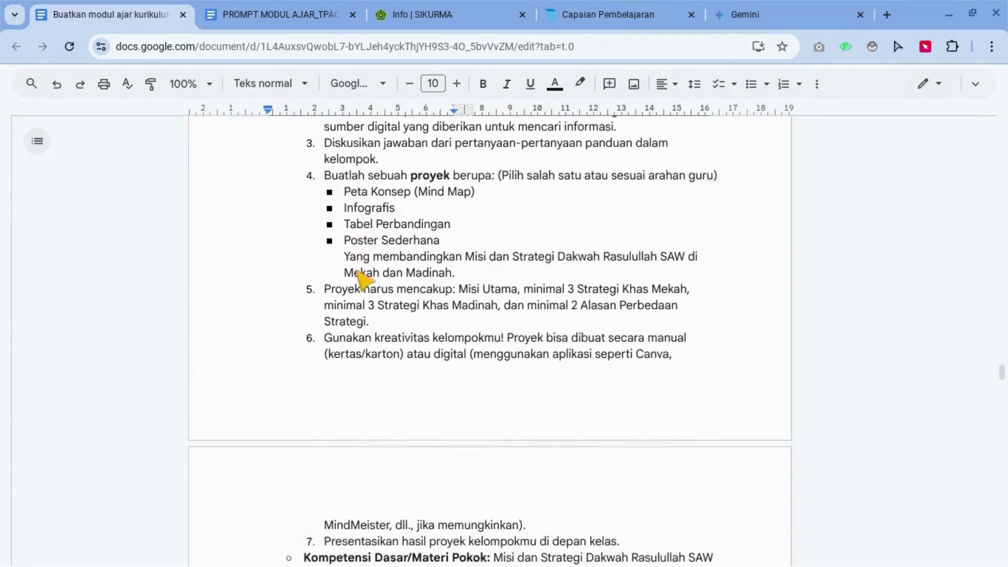
scroll(361, 278, "down", 6)
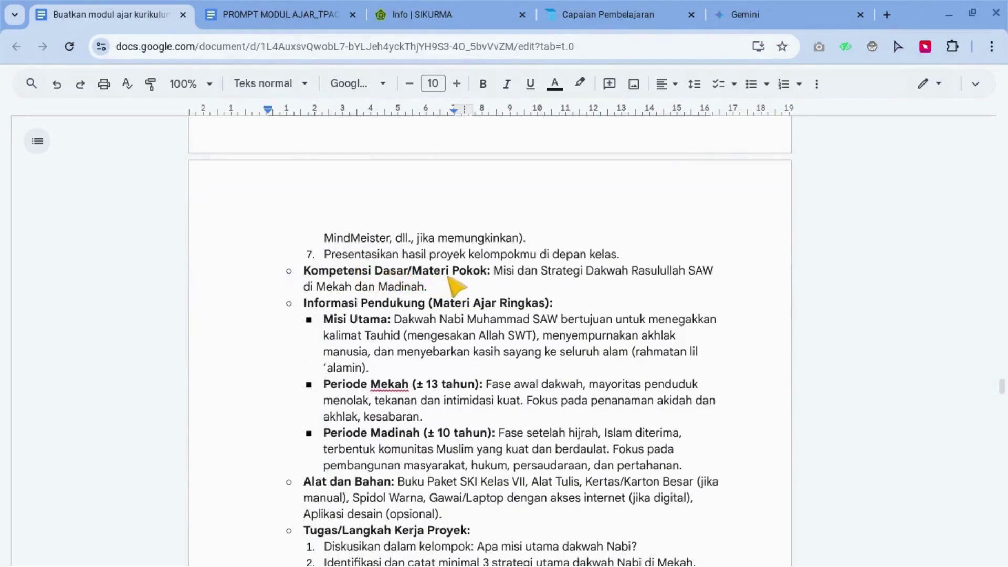
scroll(457, 287, "down", 4)
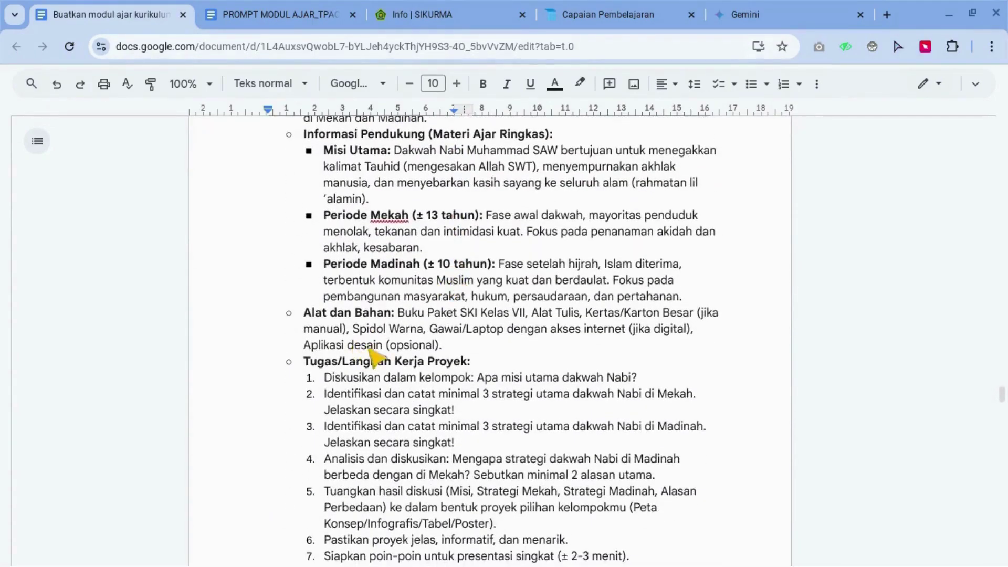
scroll(355, 355, "down", 3)
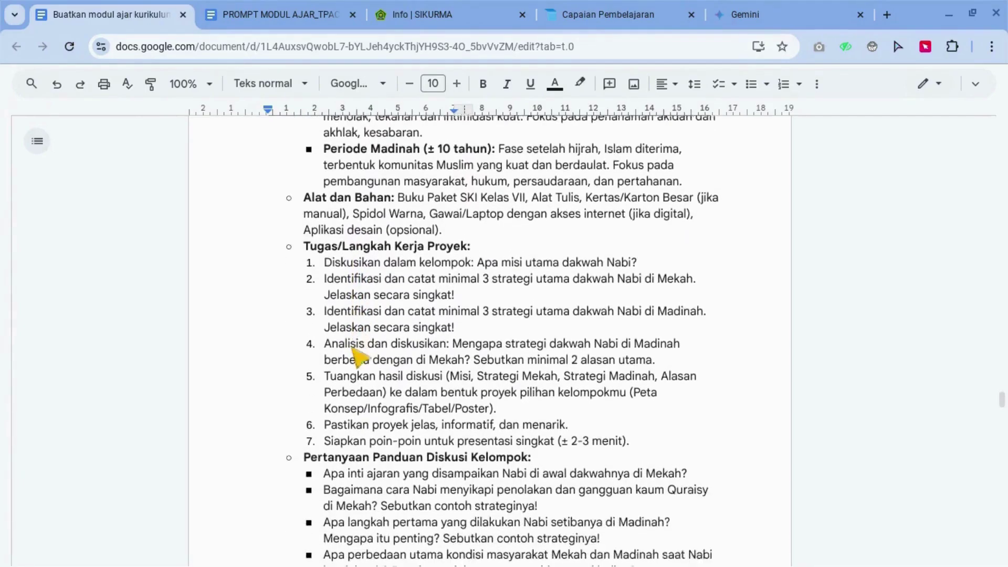
scroll(358, 354, "down", 4)
Go back to the Informasi Umum table and highlight its Model Pembelajaran row
scroll(360, 367, "up", 15)
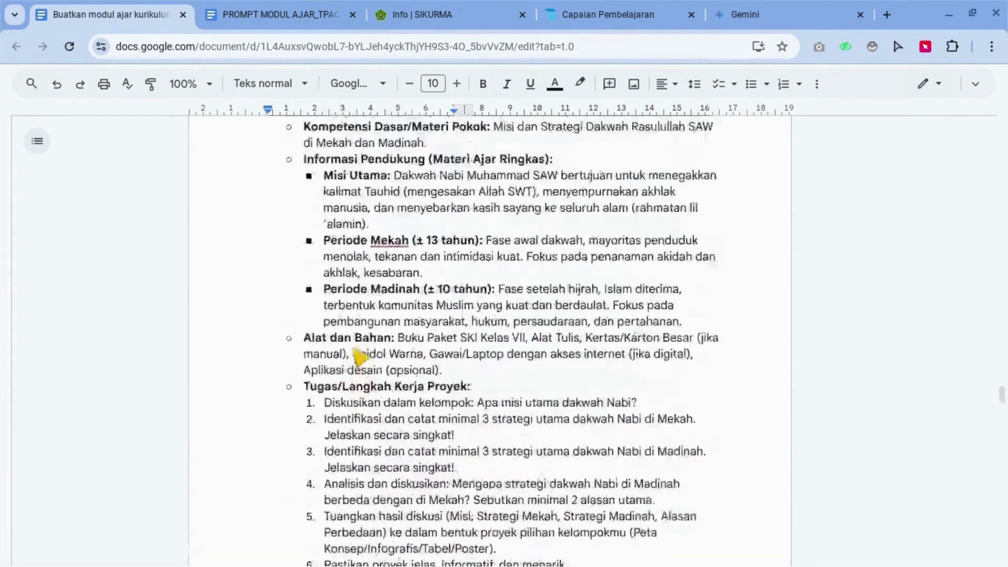
scroll(359, 357, "up", 20)
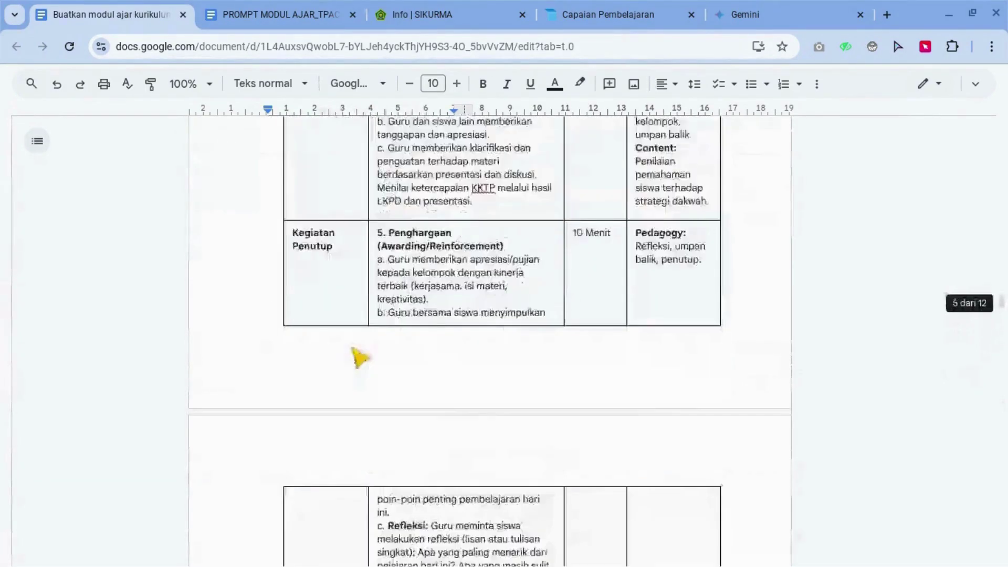
scroll(359, 357, "up", 20)
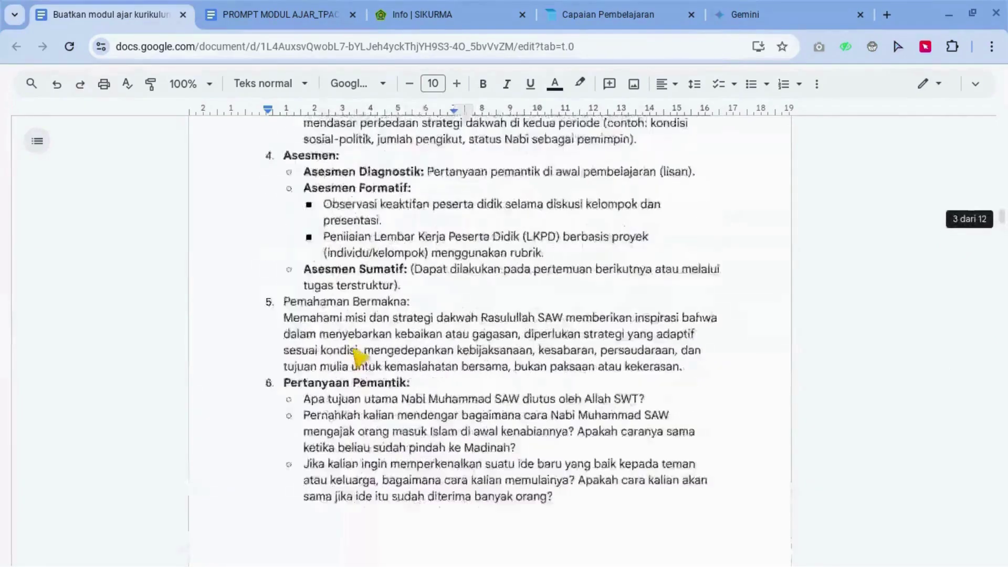
scroll(358, 357, "up", 20)
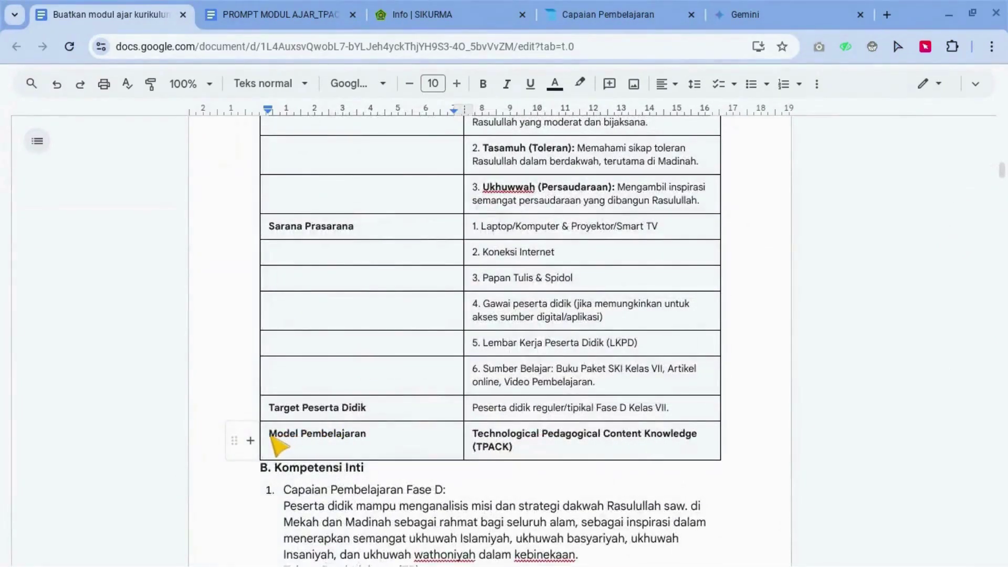
left_click_drag(270, 436, 526, 438)
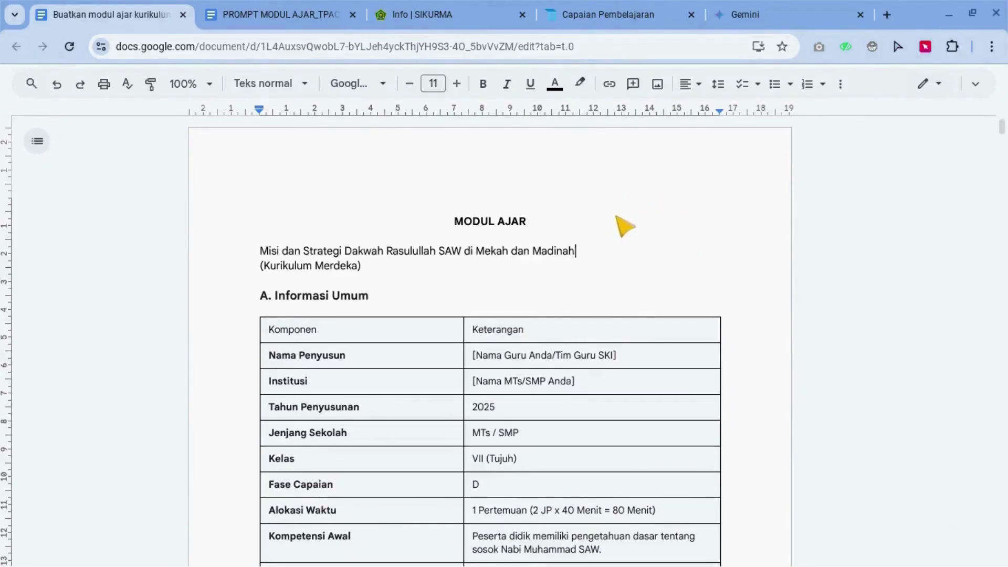
Review the Informasi Umum table from the module title through the Model Pembelajaran row and return to the document's beginning
scroll(609, 242, "down", 8)
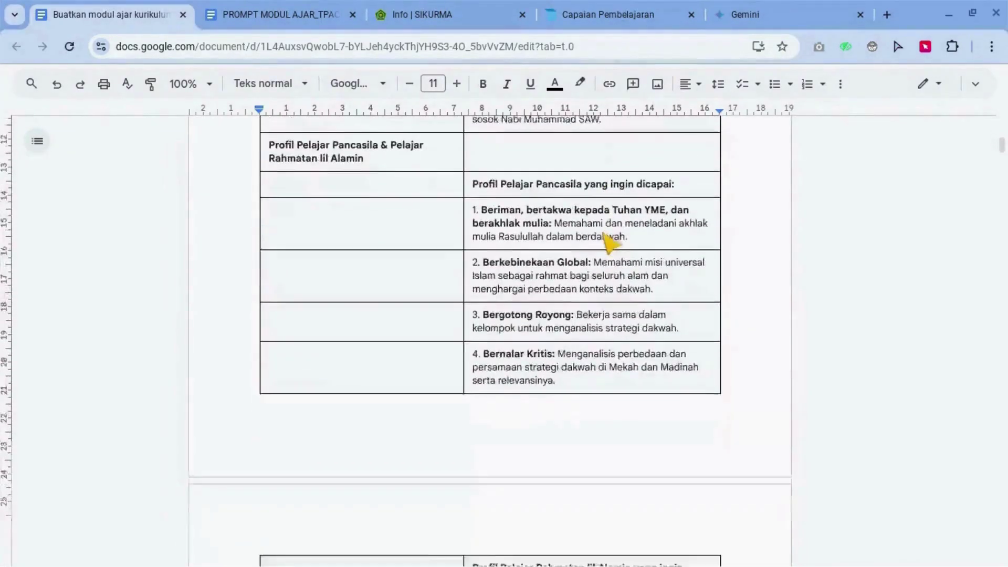
scroll(609, 242, "down", 10)
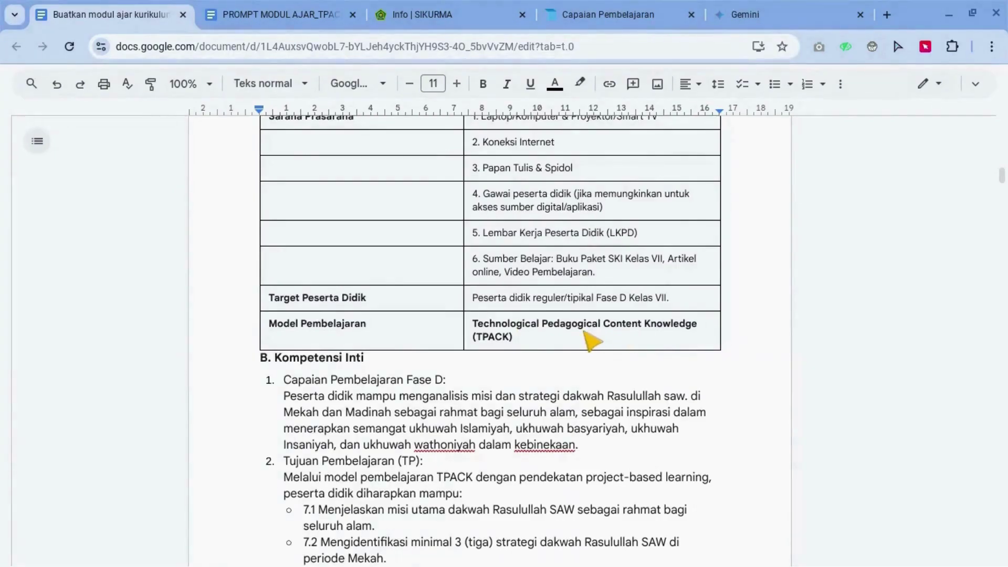
scroll(591, 341, "up", 12)
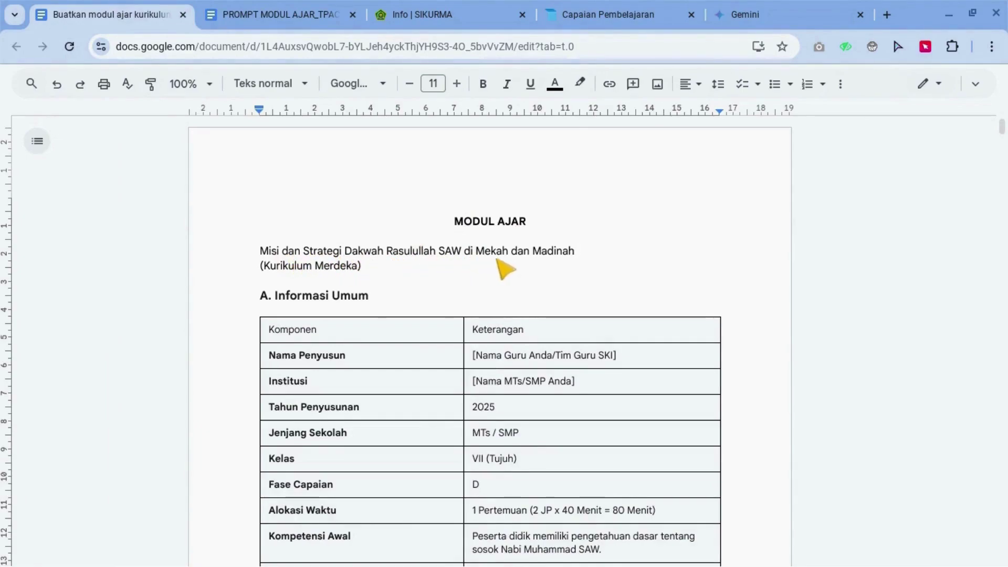
scroll(339, 278, "down", 1)
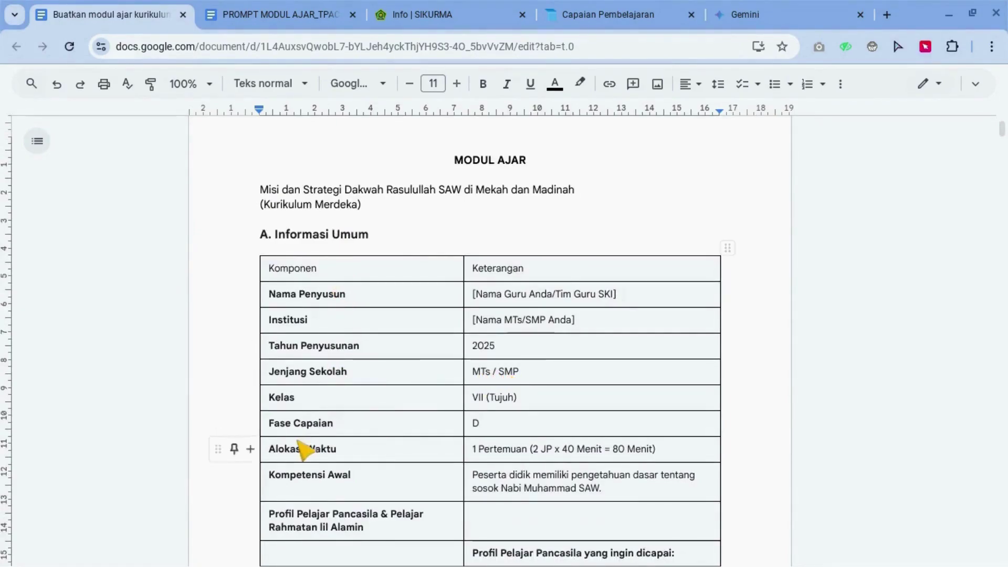
scroll(472, 441, "up", 1)
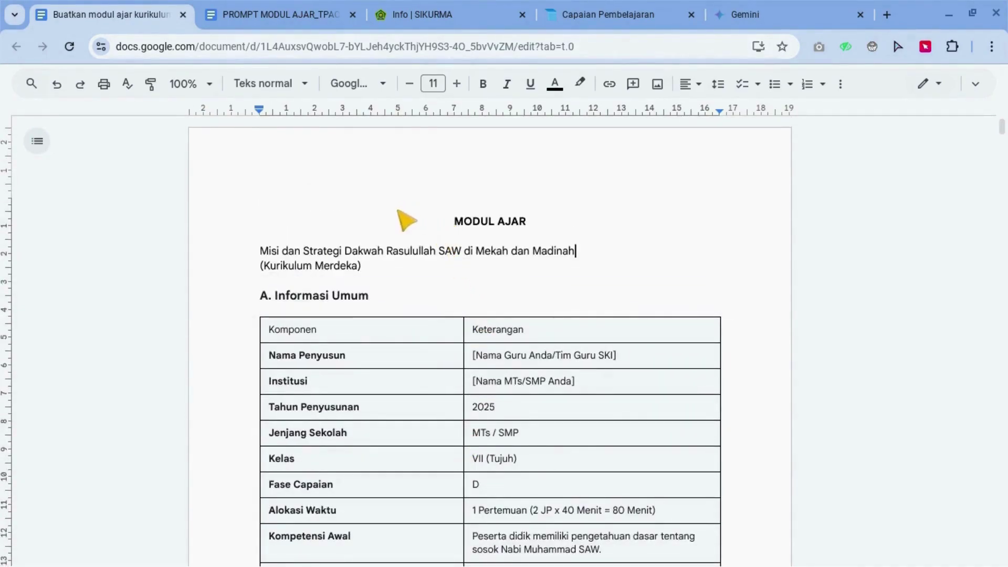
Switch to the TPACK prompt document and examine the phase, school level, subject and material in its opening sentence
key("ctrl+Tab")
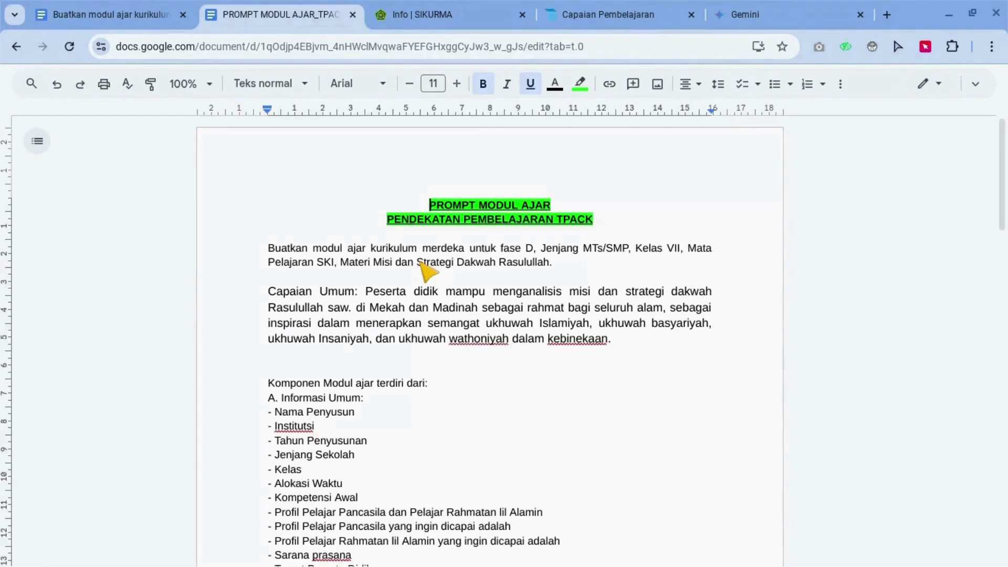
left_click_drag(503, 253, 534, 252)
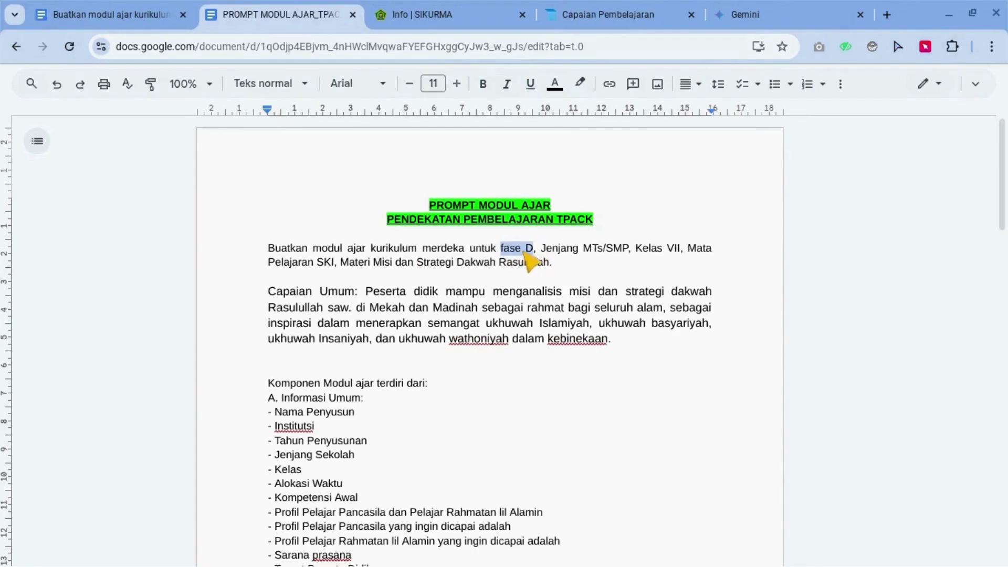
left_click(559, 255)
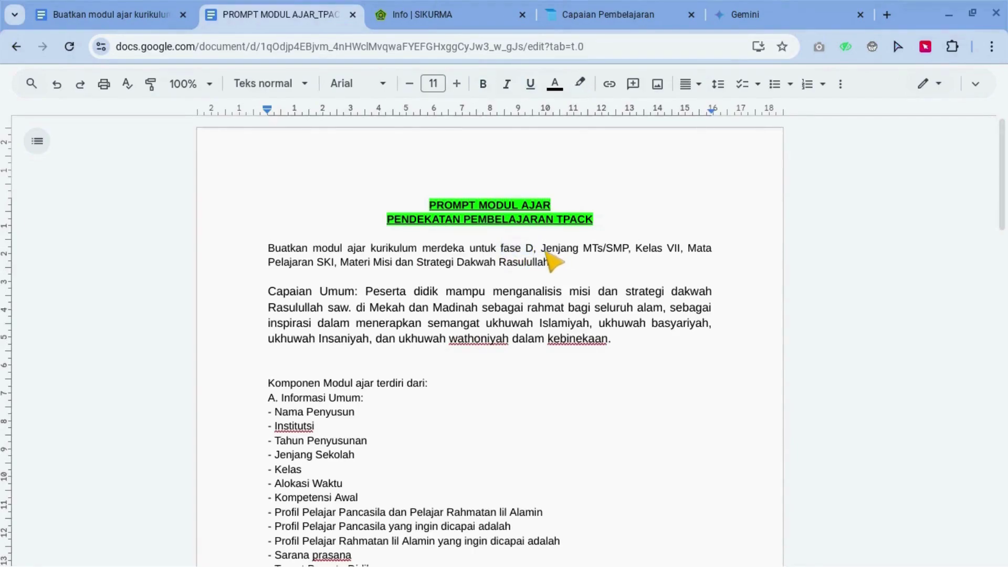
left_click_drag(547, 250, 341, 267)
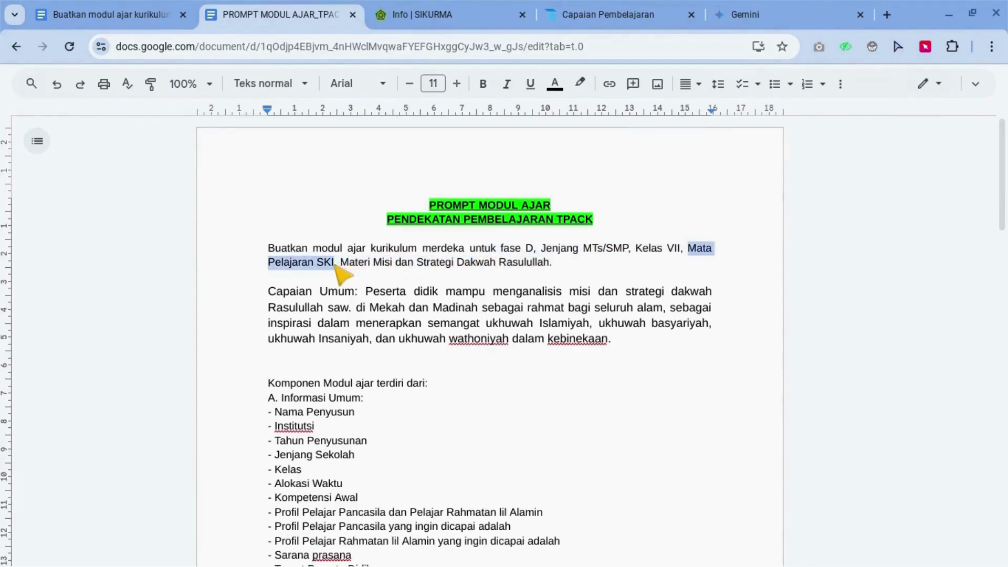
left_click(344, 275)
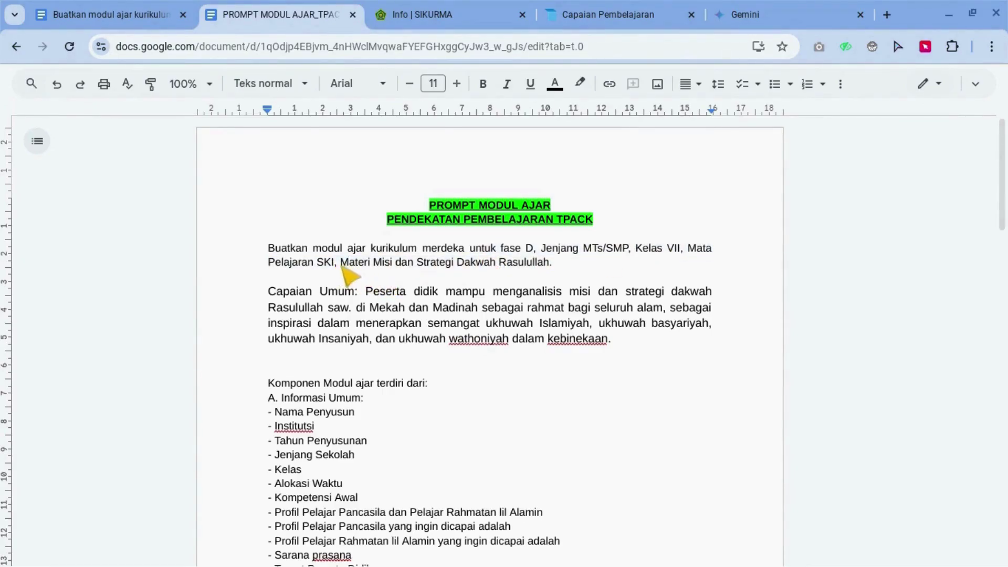
left_click_drag(340, 262, 551, 265)
left_click(553, 264)
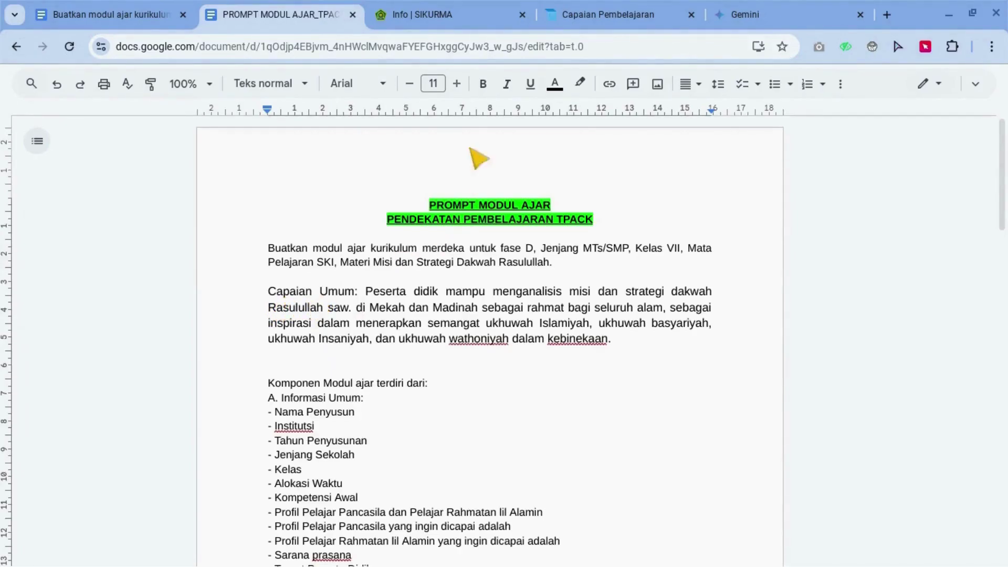
Check the subject in the prompt's opening sentence and look through the TP, ATP and Modul Ajar entries on the SIKURMA Info page
left_click(458, 5)
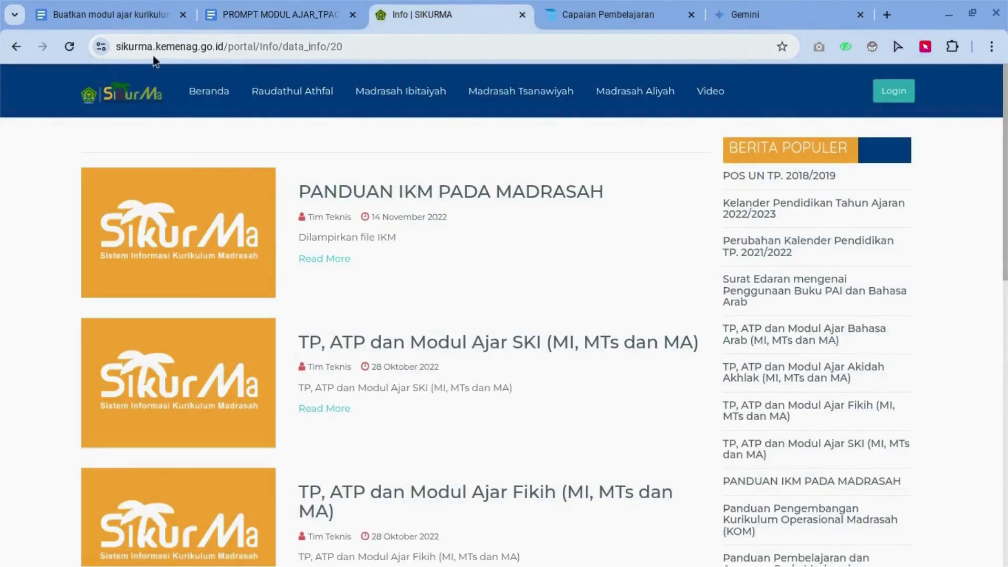
left_click(275, 14)
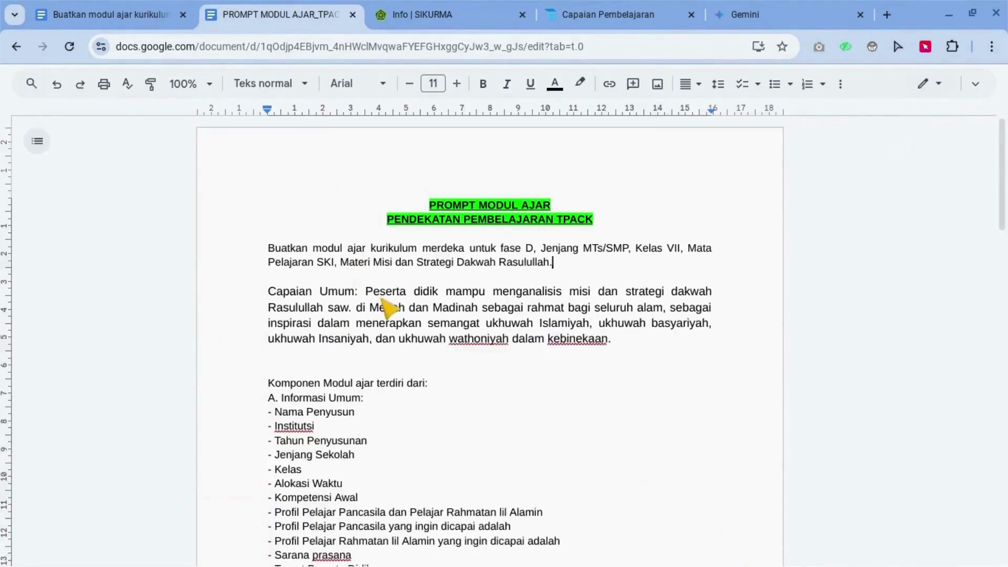
left_click_drag(270, 265, 322, 267)
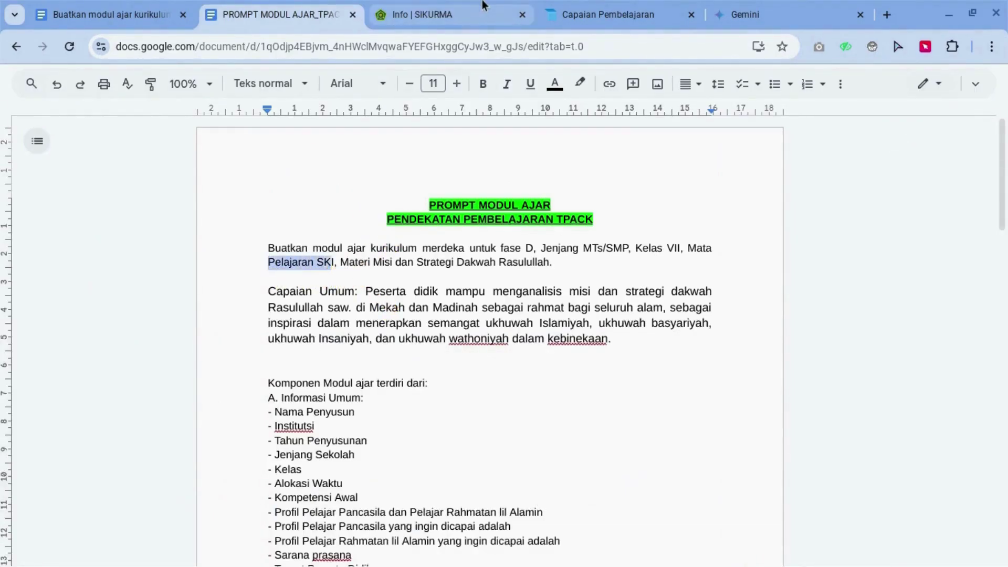
left_click(421, 15)
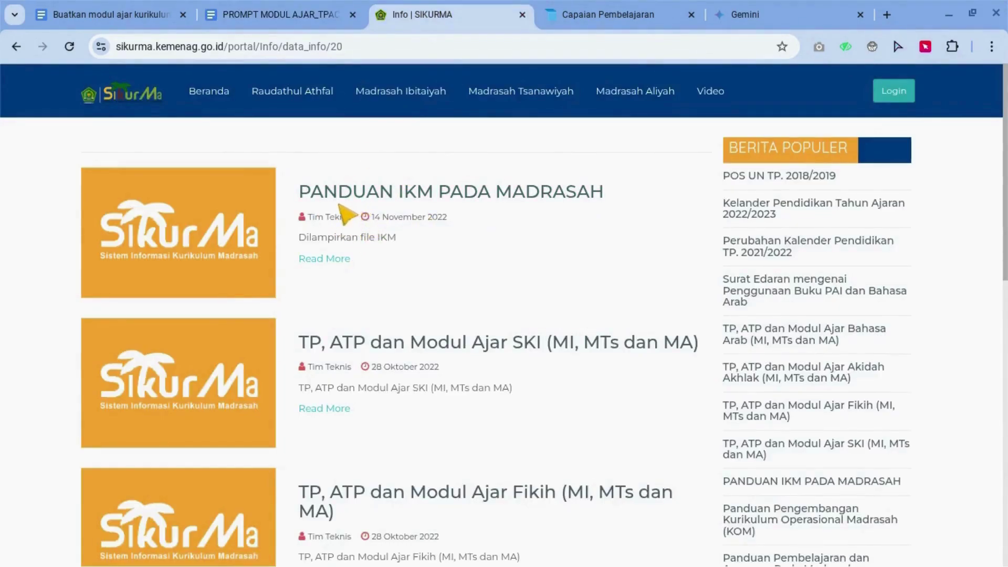
scroll(486, 207, "down", 3)
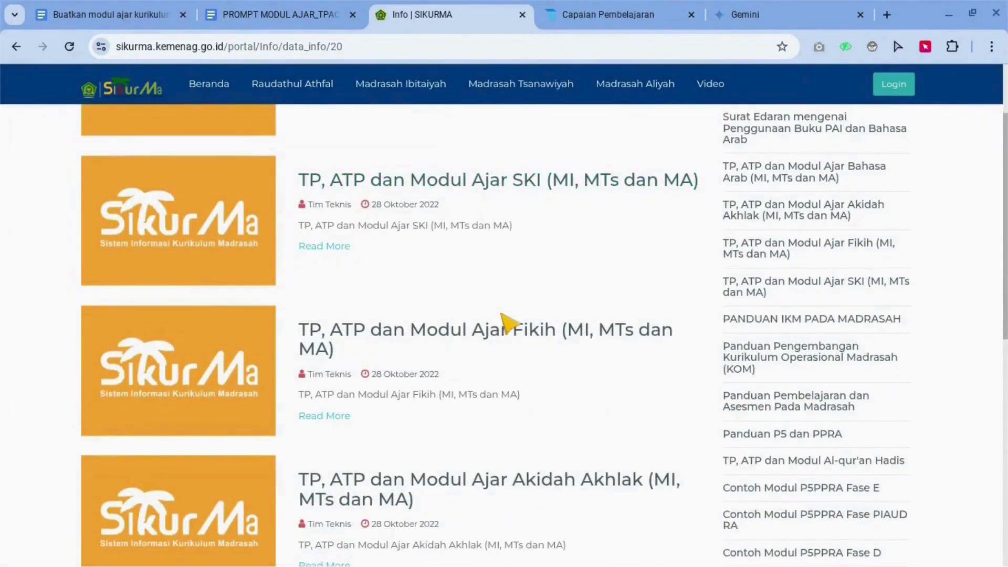
scroll(528, 341, "down", 2)
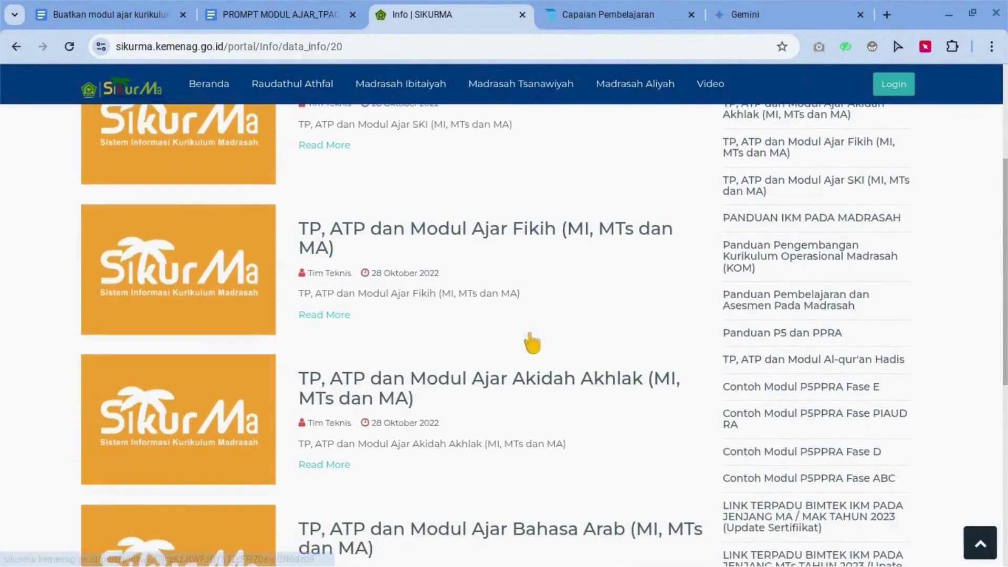
scroll(520, 394, "down", 2)
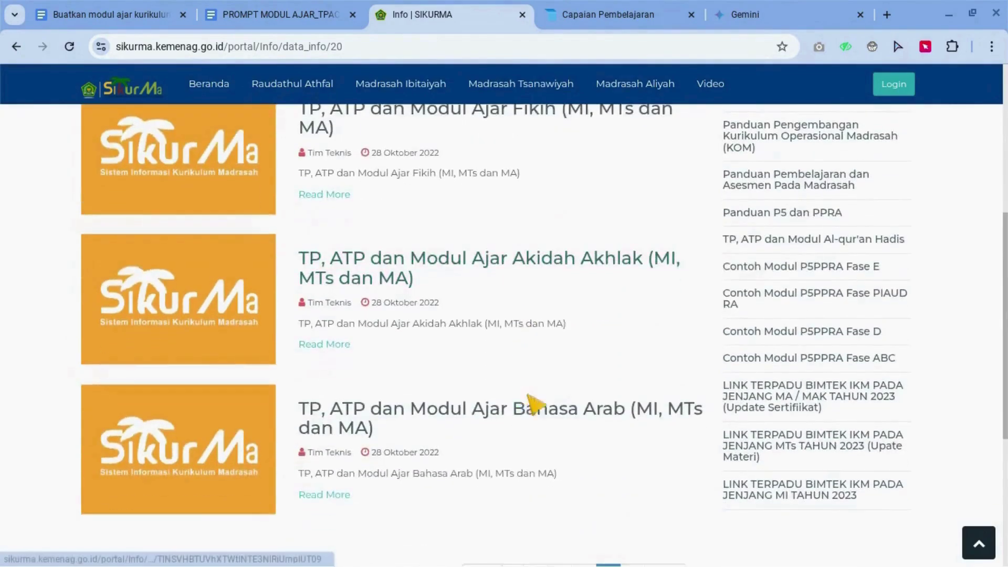
Look through the TP, ATP dan Modul Ajar entries on the SIKURMA Info page, back up to PANDUAN IKM PADA MADRASAH
scroll(532, 405, "down", 1)
scroll(531, 404, "up", 6)
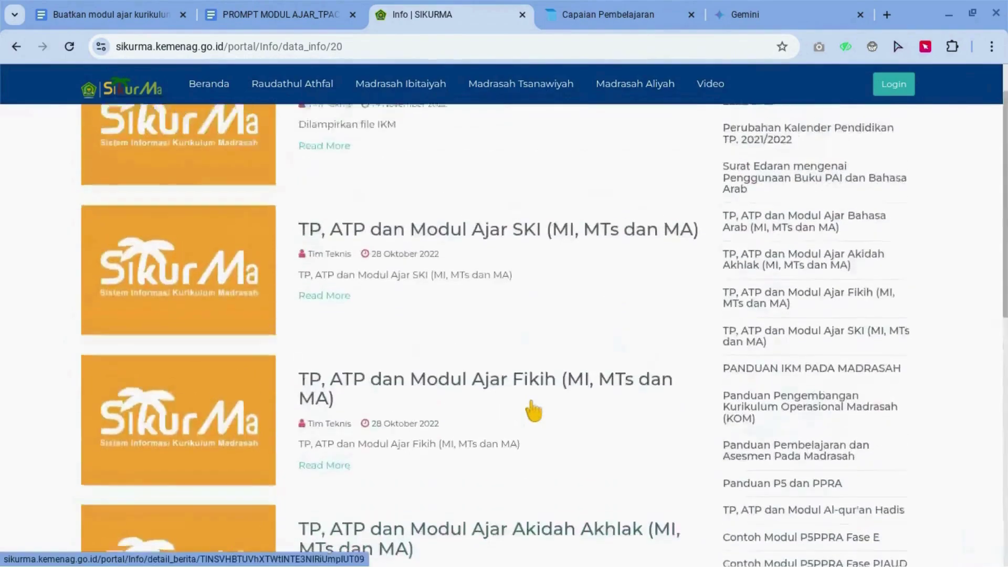
scroll(533, 412, "up", 2)
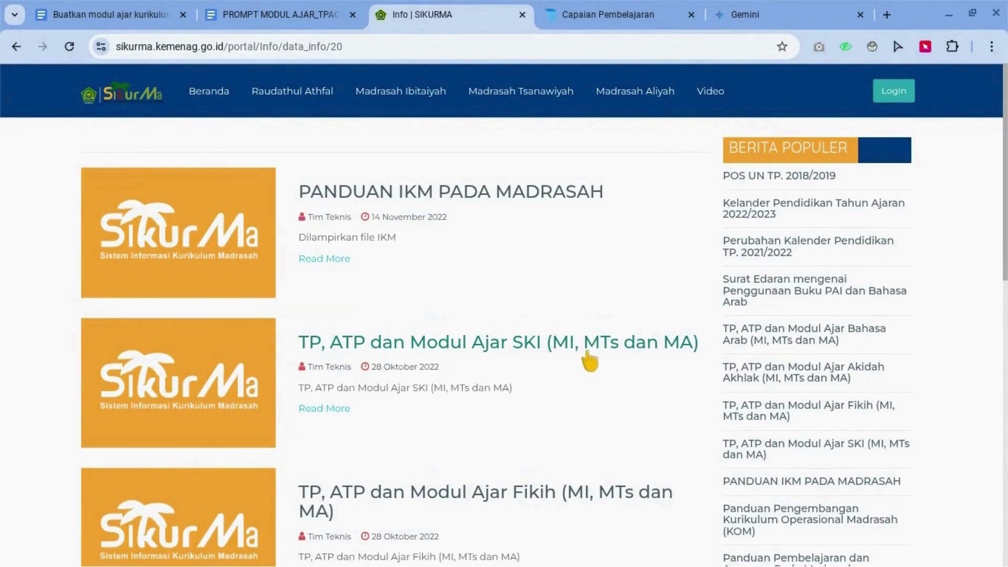
scroll(665, 362, "down", 5)
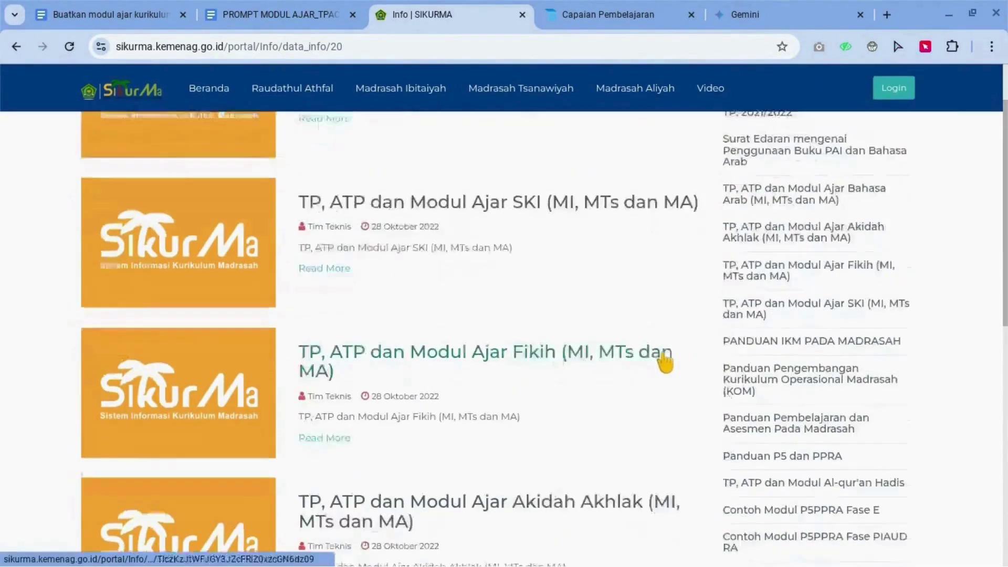
scroll(643, 399, "up", 5)
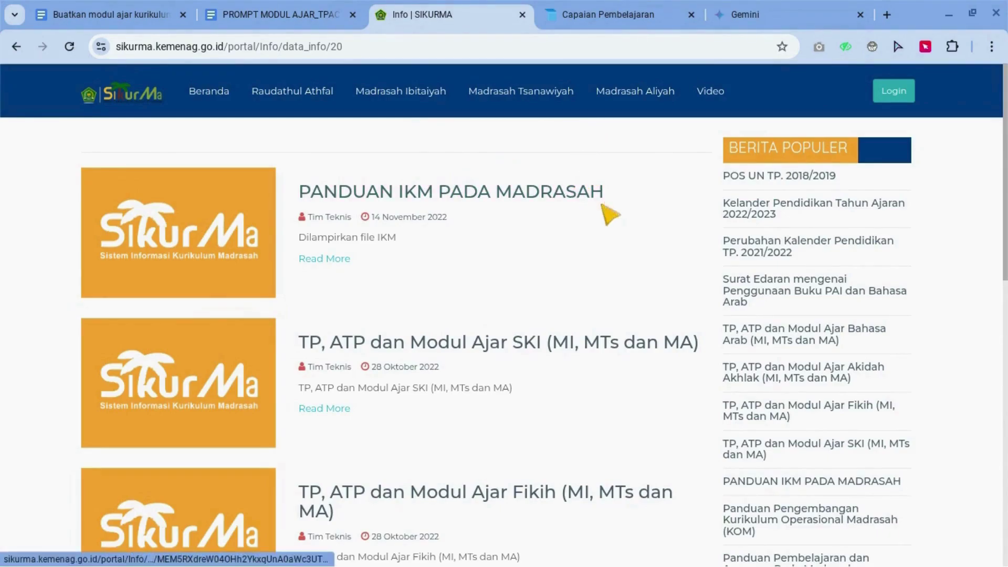
Switch to the Capaian Pembelajaran page, choose the PAUD/sederajat level and open its CP & ATP
left_click(615, 17)
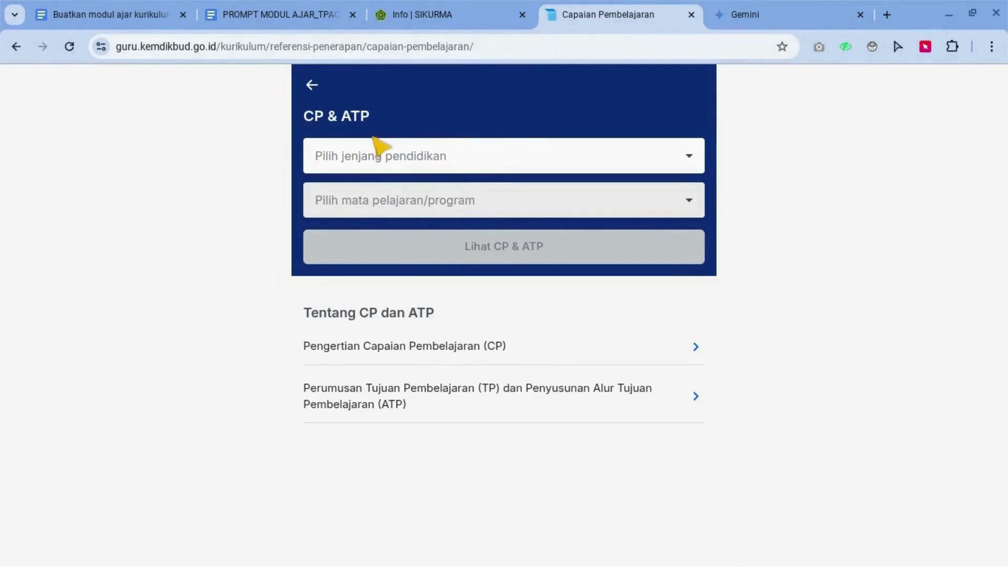
left_click(387, 155)
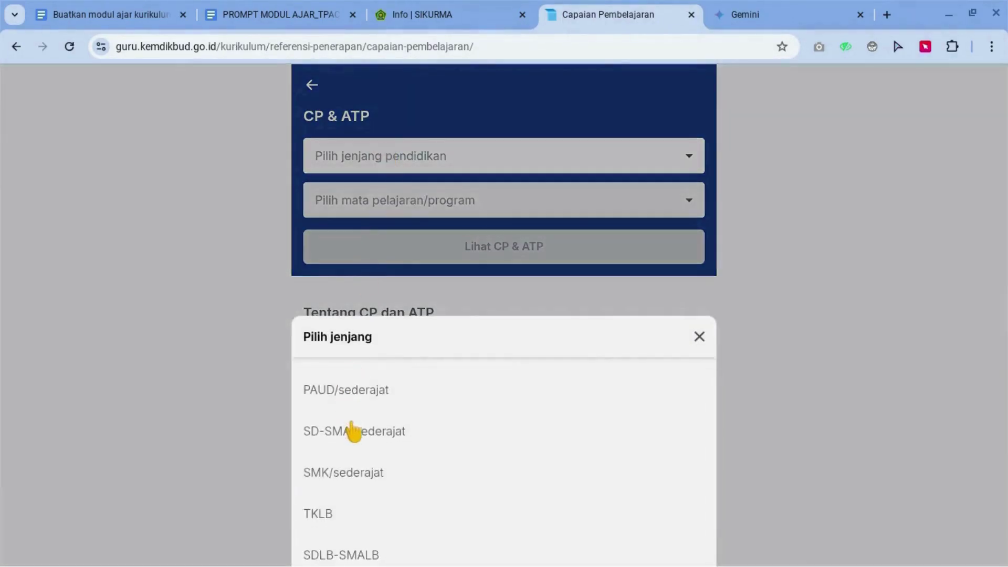
scroll(353, 431, "down", 1)
scroll(353, 432, "up", 1)
left_click(361, 393)
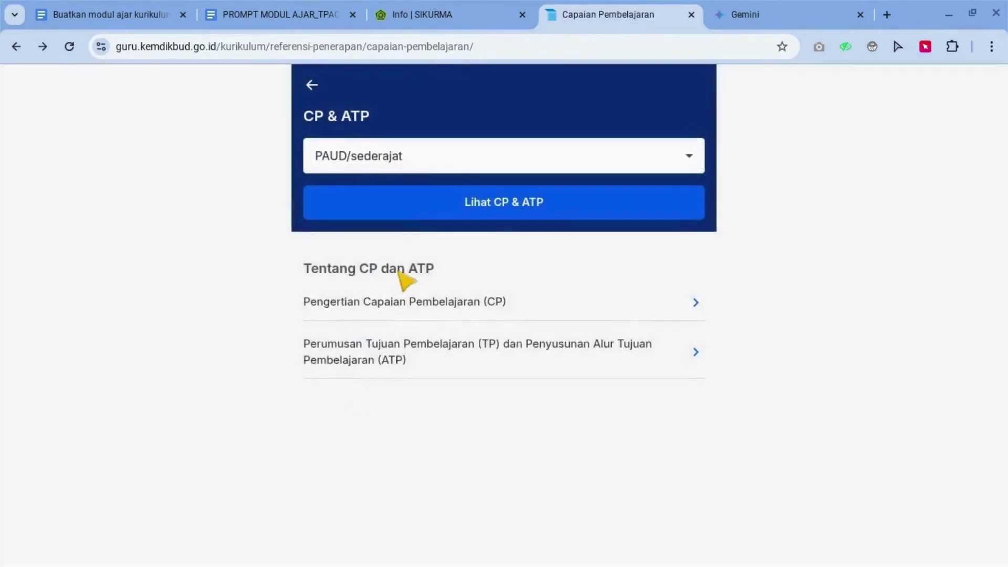
left_click(409, 218)
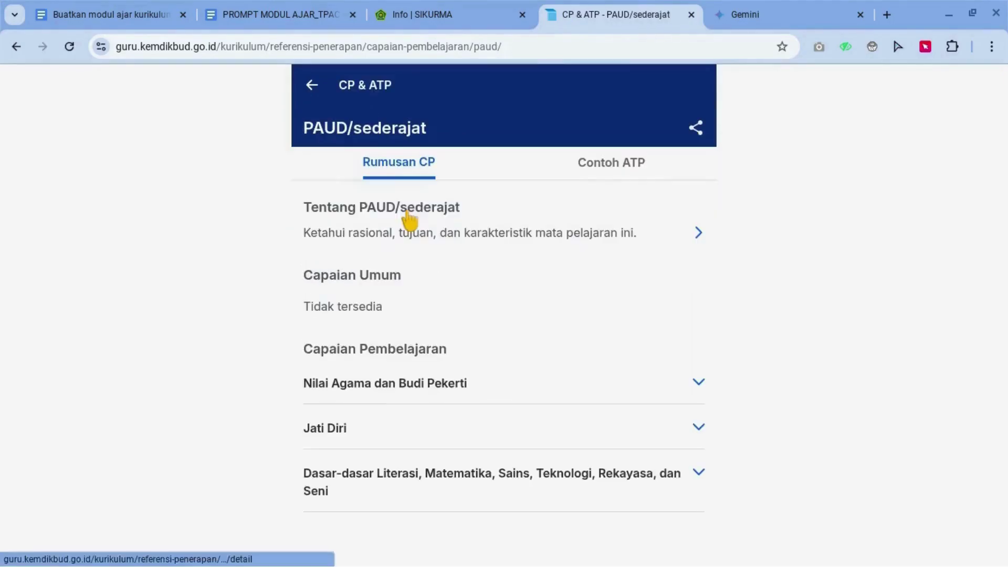
Expand Nilai Agama dan Budi Pekerti in the PAUD/sederajat achievements and look through its description
left_click(376, 392)
scroll(376, 391, "down", 6)
scroll(477, 313, "up", 6)
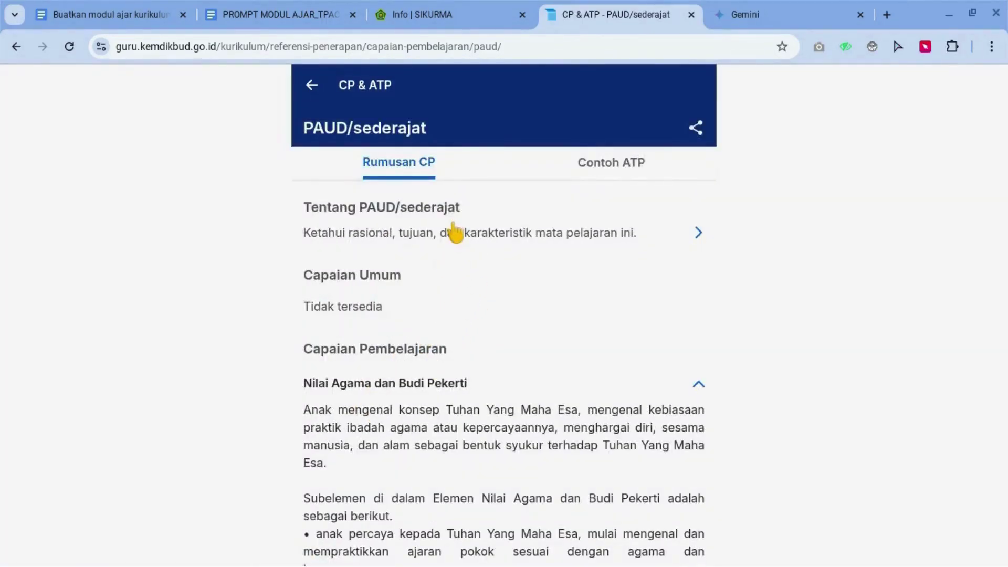
Check the prompt document's opening sentence and open the TP_ATP_dan_Modul_SKI.pdf file from the SIKURMA site
key("ctrl+2")
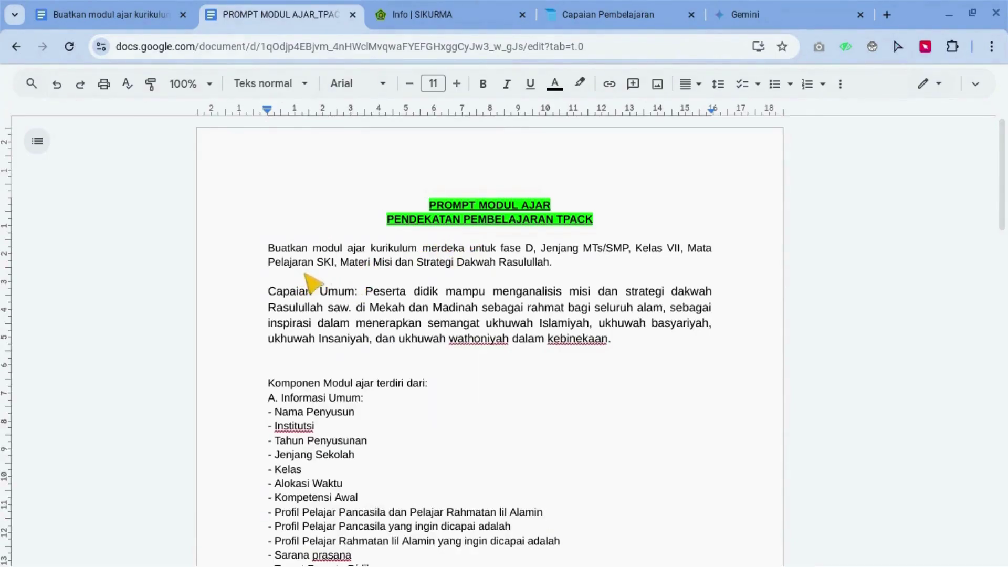
key("ctrl+3")
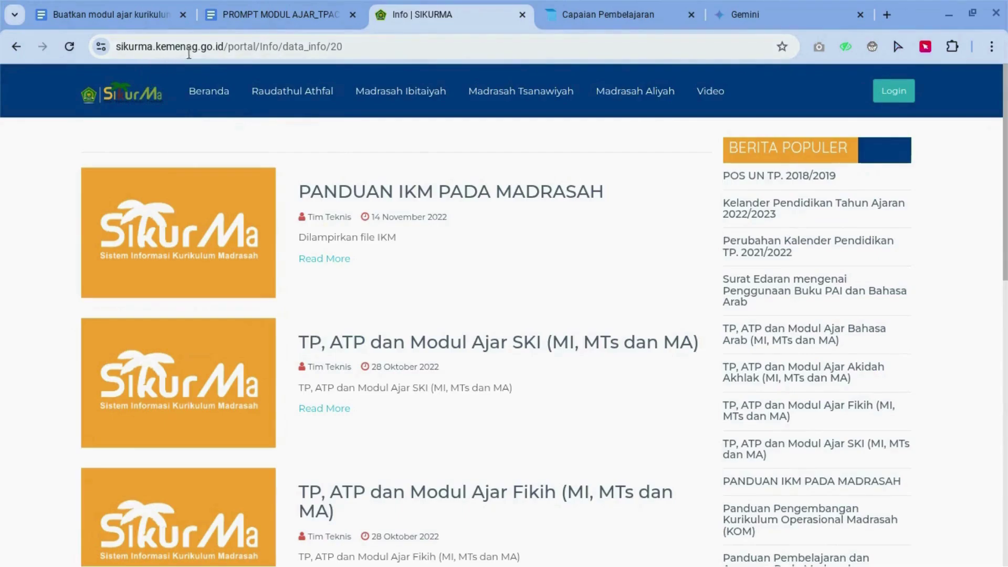
scroll(317, 216, "down", 3)
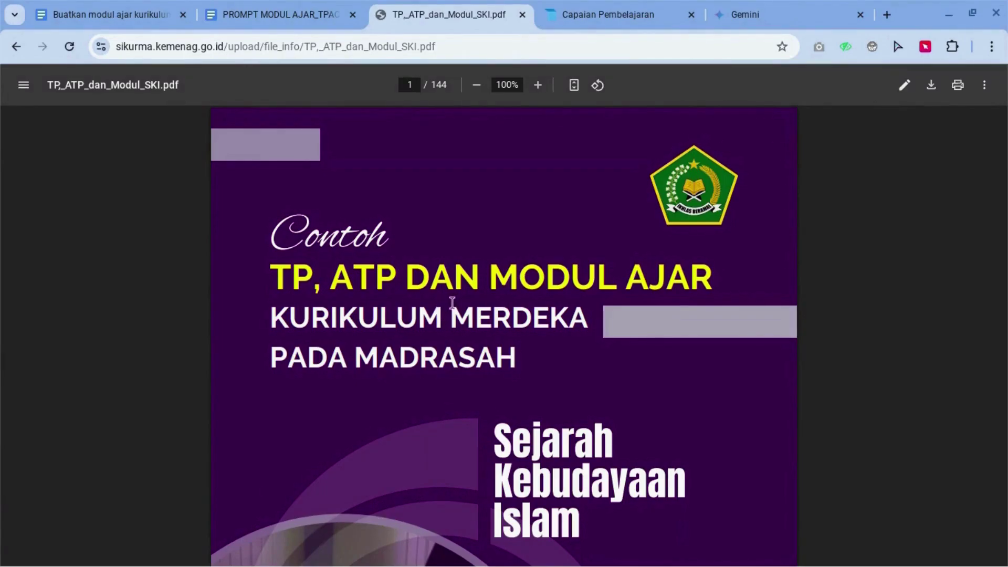
Recheck the prompt's subject and class, and find the Tujuan Pembelajaran (TP) page for Madrasah Tsanawiyah in the SKI PDF
left_click(318, 16)
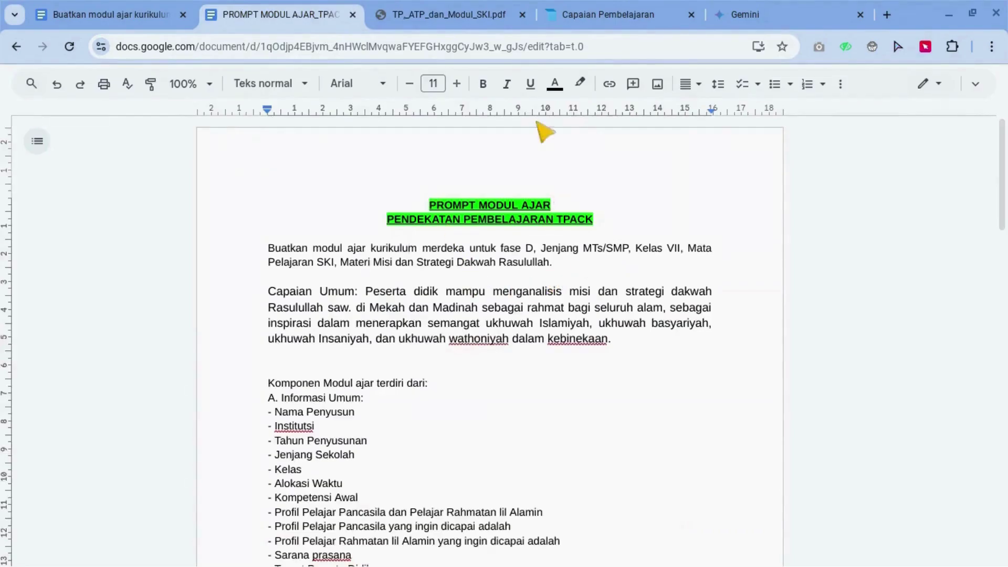
left_click(469, 14)
scroll(445, 276, "down", 20)
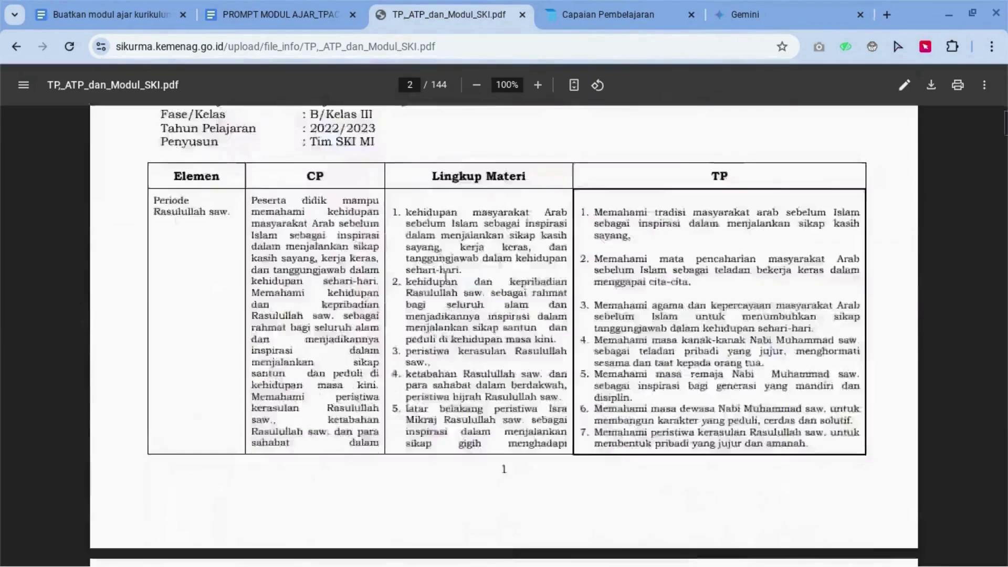
scroll(445, 276, "down", 20)
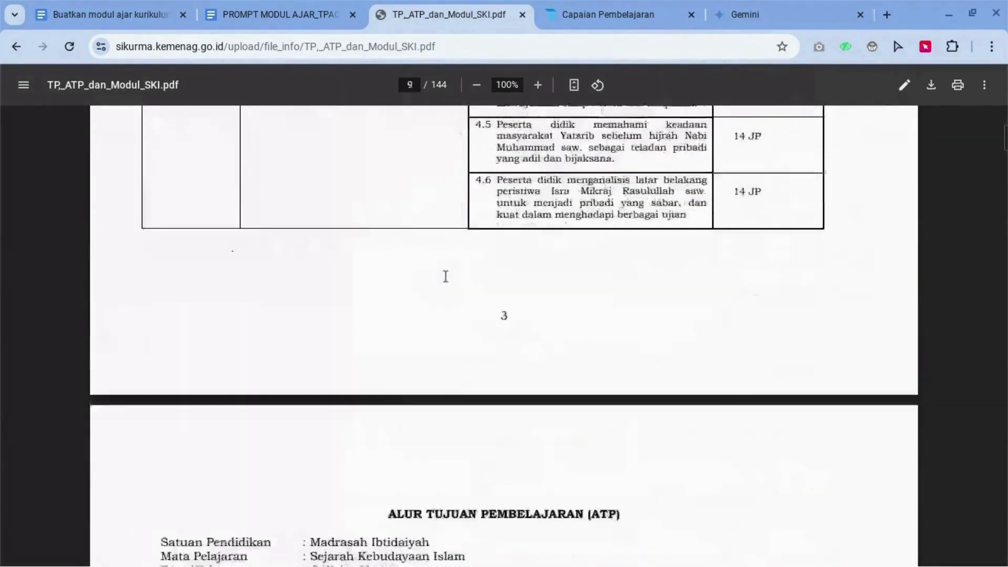
scroll(445, 276, "down", 20)
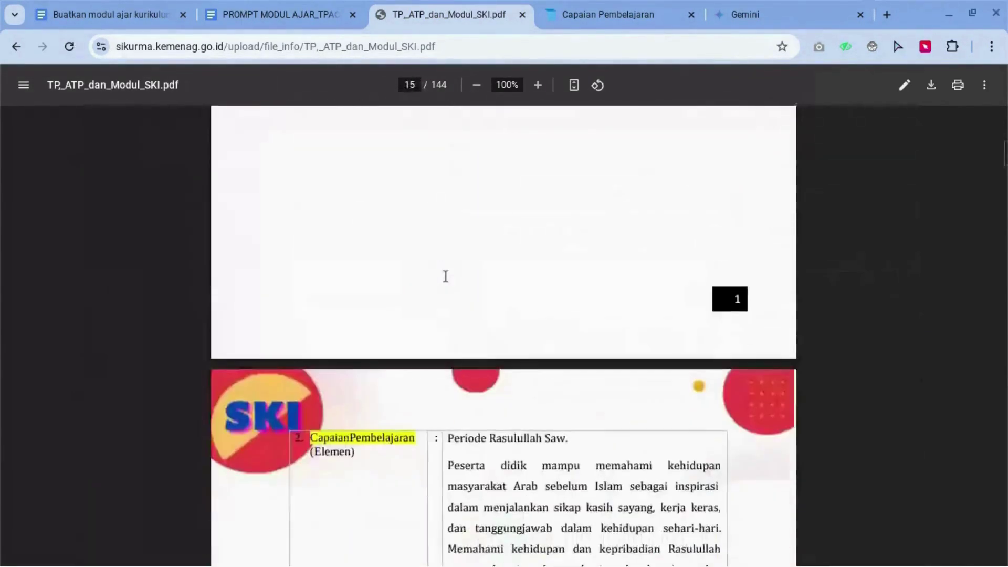
scroll(445, 276, "down", 15)
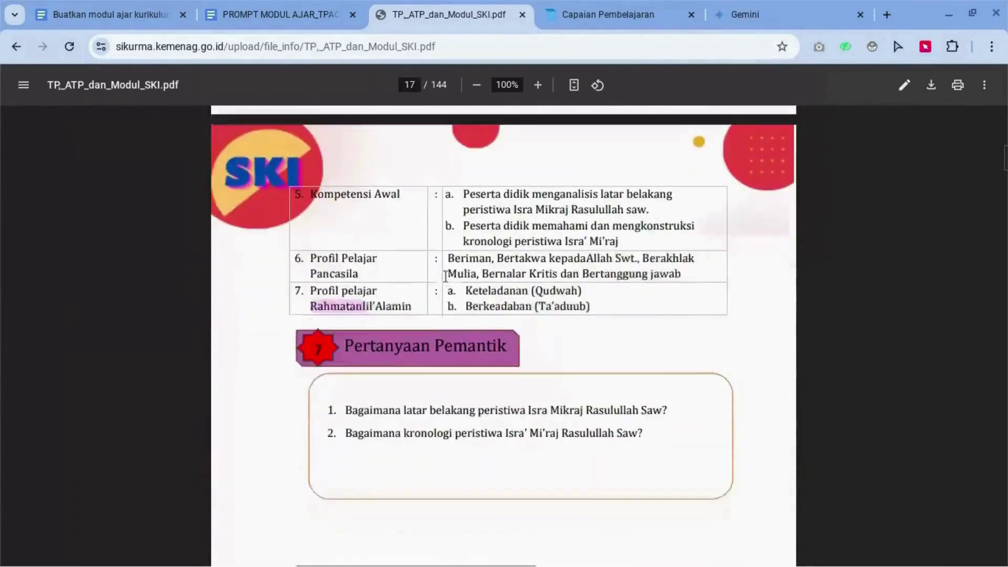
scroll(446, 276, "down", 20)
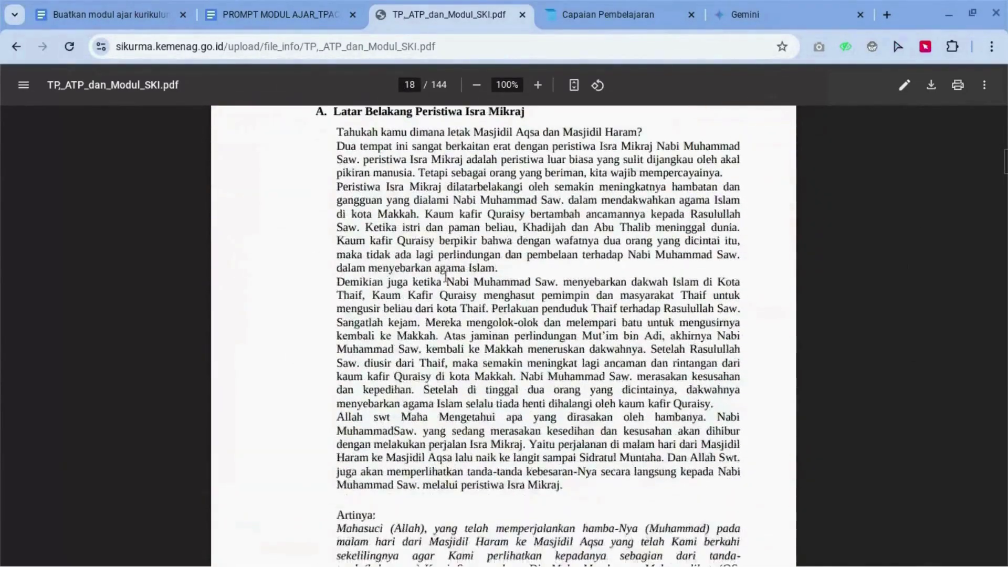
scroll(445, 276, "down", 20)
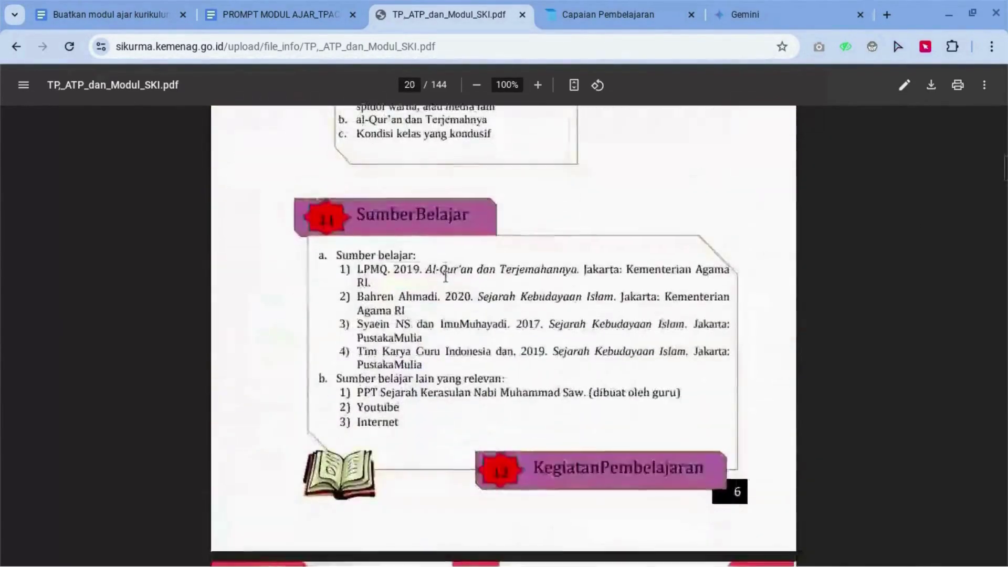
scroll(445, 276, "down", 20)
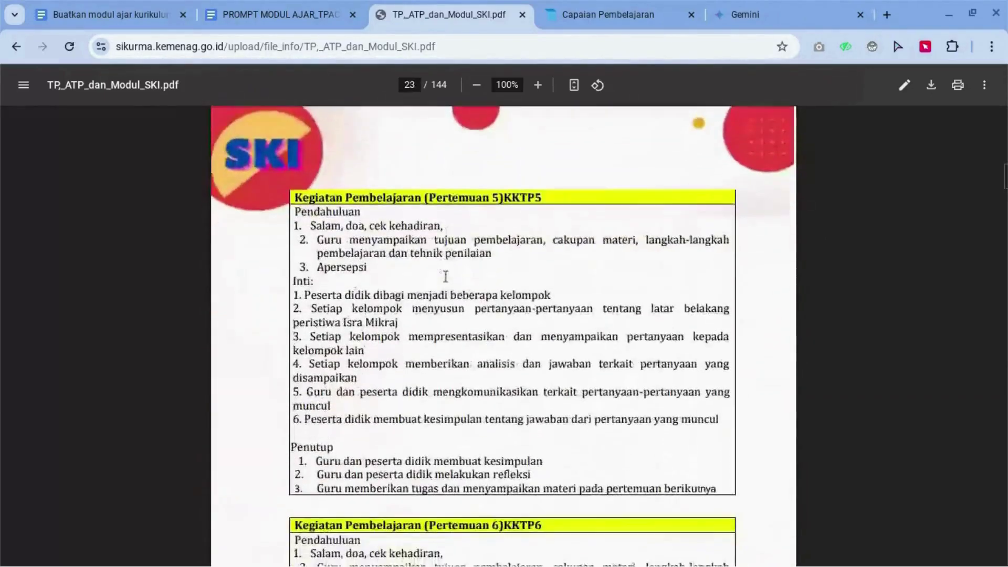
scroll(446, 276, "down", 20)
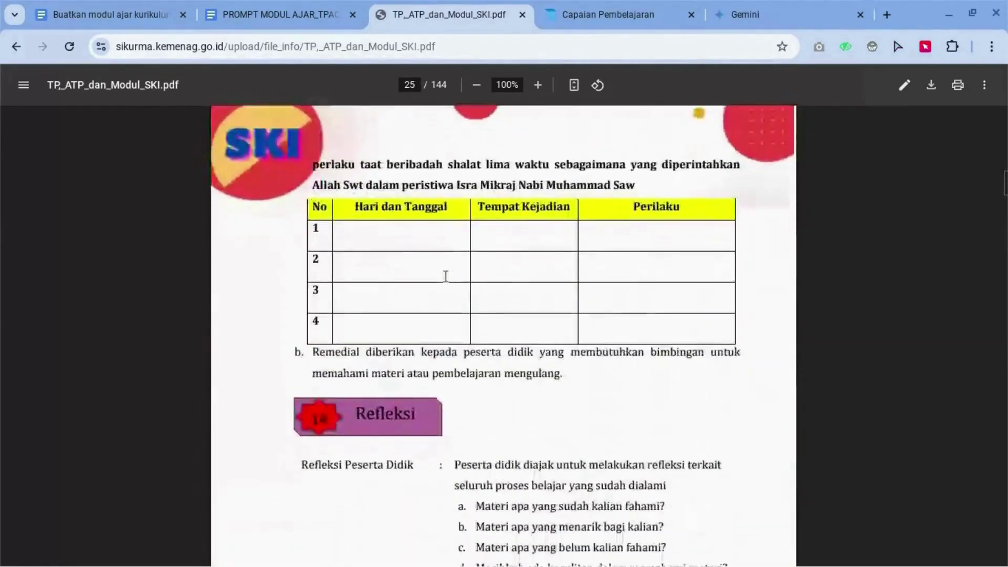
scroll(445, 276, "down", 20)
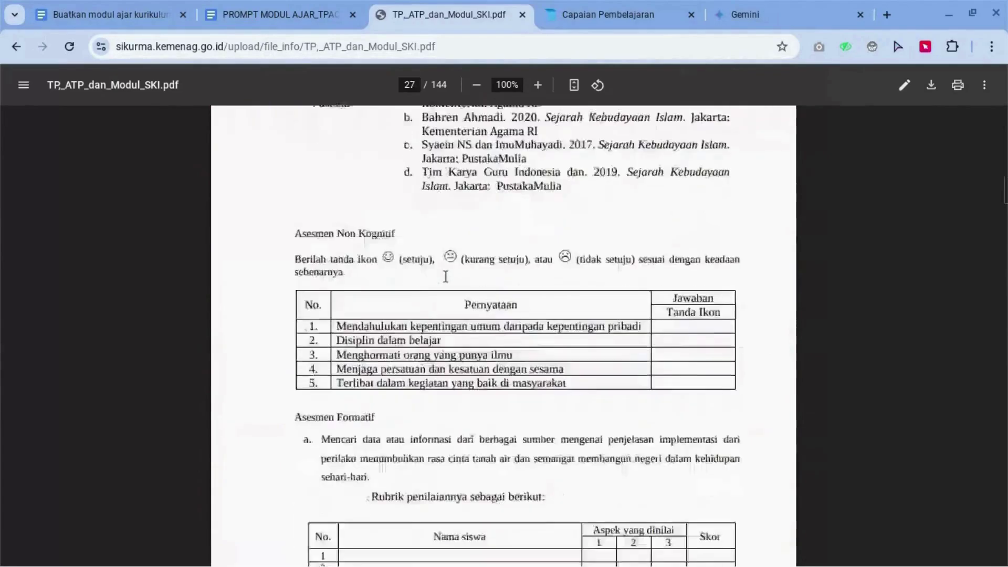
scroll(445, 276, "down", 15)
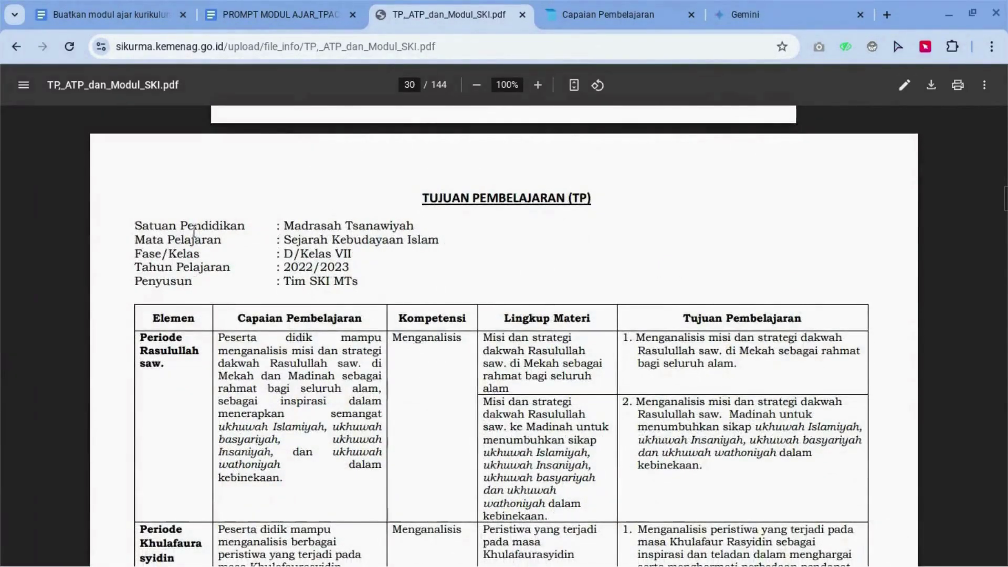
Check the Satuan Pendidikan, Mata Pelajaran and Fase/Kelas lines on the TP page by highlighting them, and examine the table headings below
left_click_drag(289, 221, 413, 216)
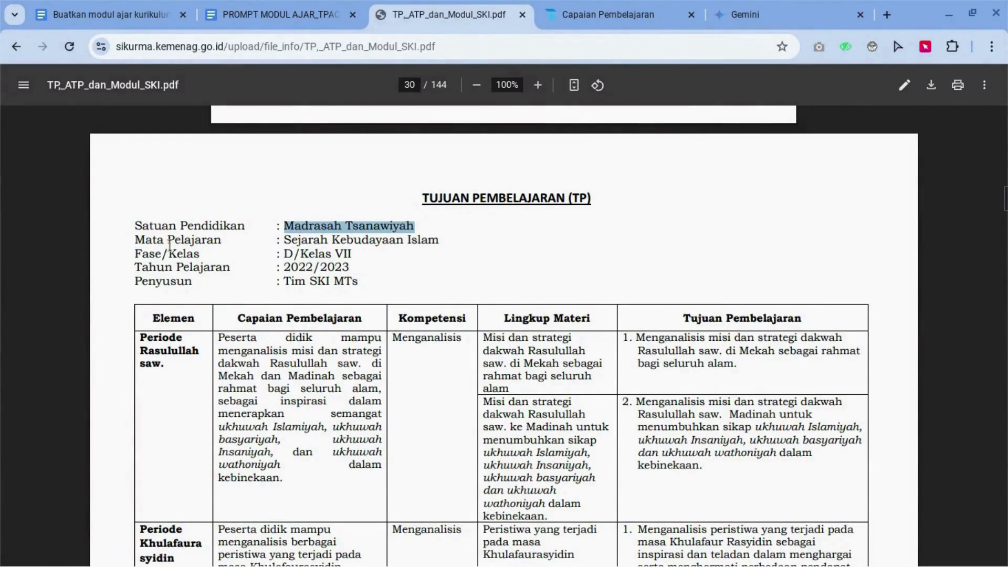
left_click_drag(132, 240, 401, 237)
left_click(452, 237)
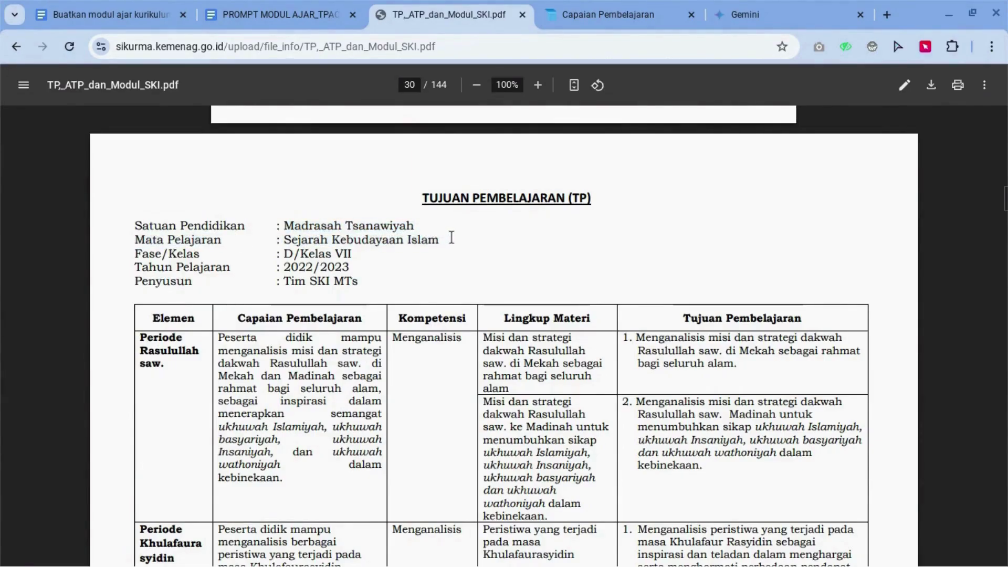
left_click_drag(133, 254, 221, 255)
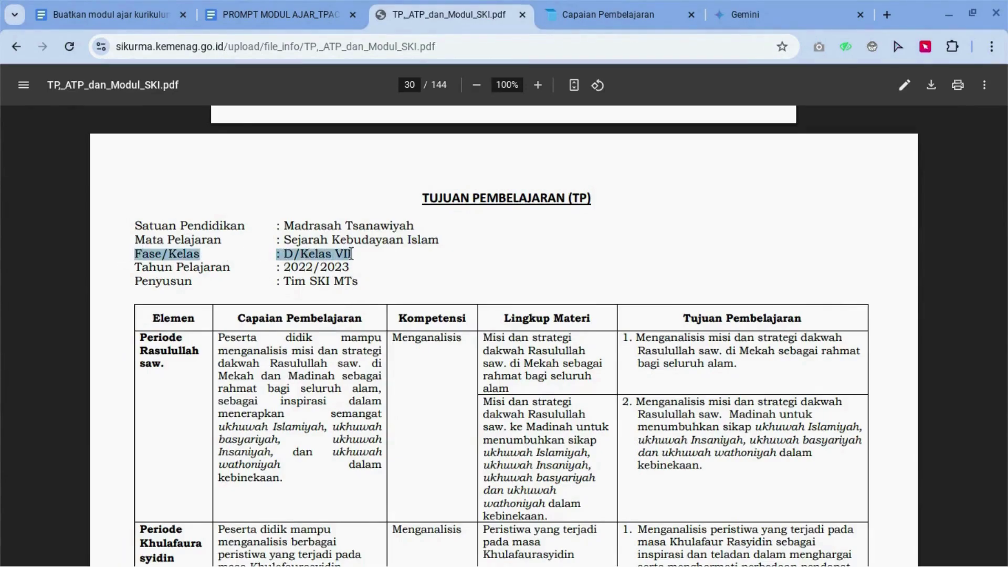
scroll(352, 254, "down", 2)
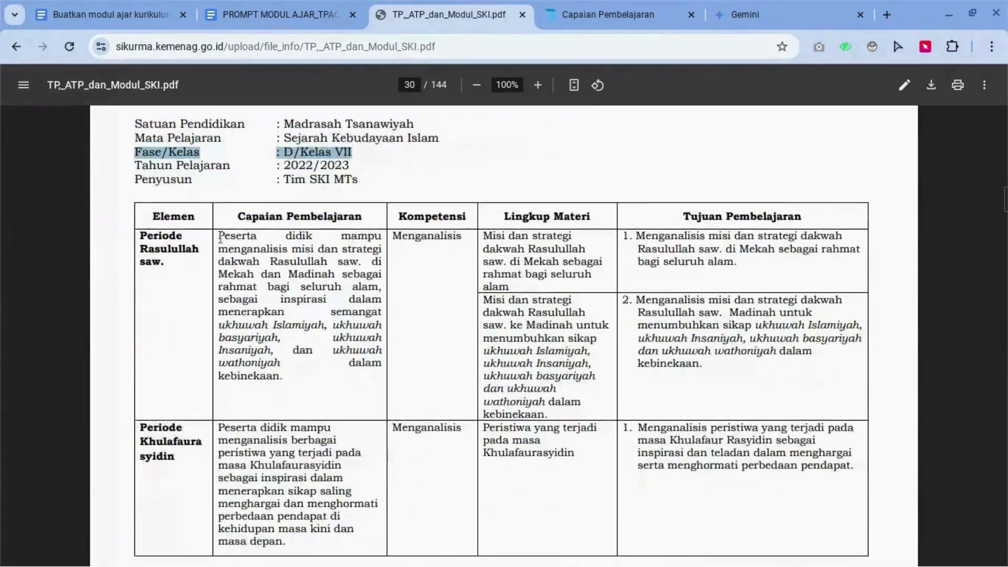
left_click(174, 221)
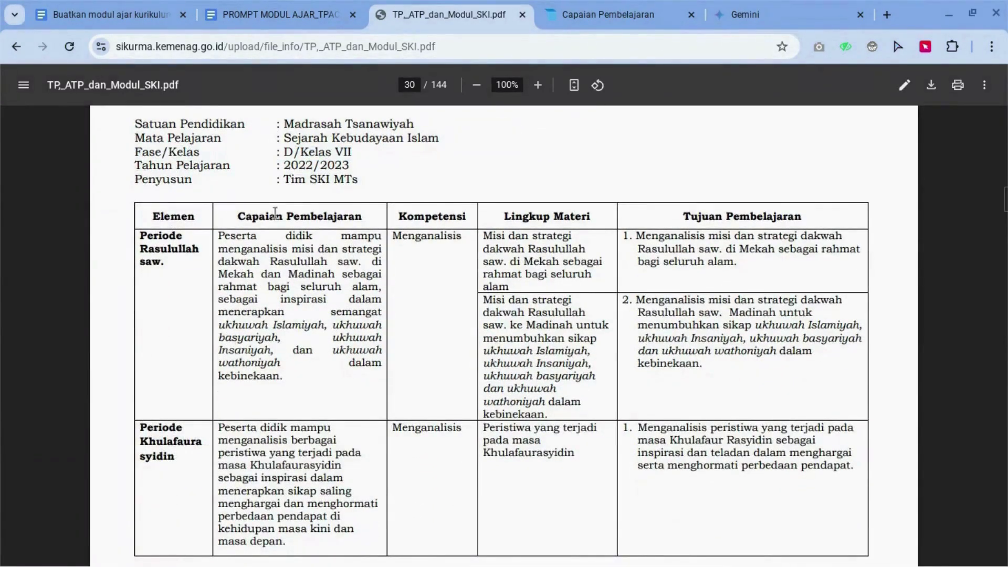
Locate the Capaian Umum text in the prompt document and copy the Periode Rasulullah saw. Capaian Pembelajaran text from the PDF
left_click(305, 14)
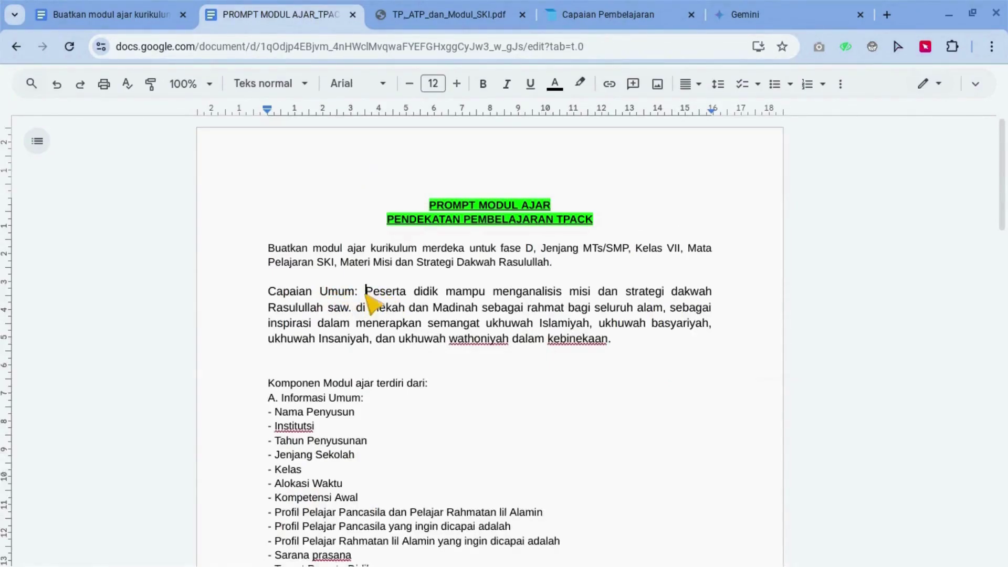
left_click(423, 20)
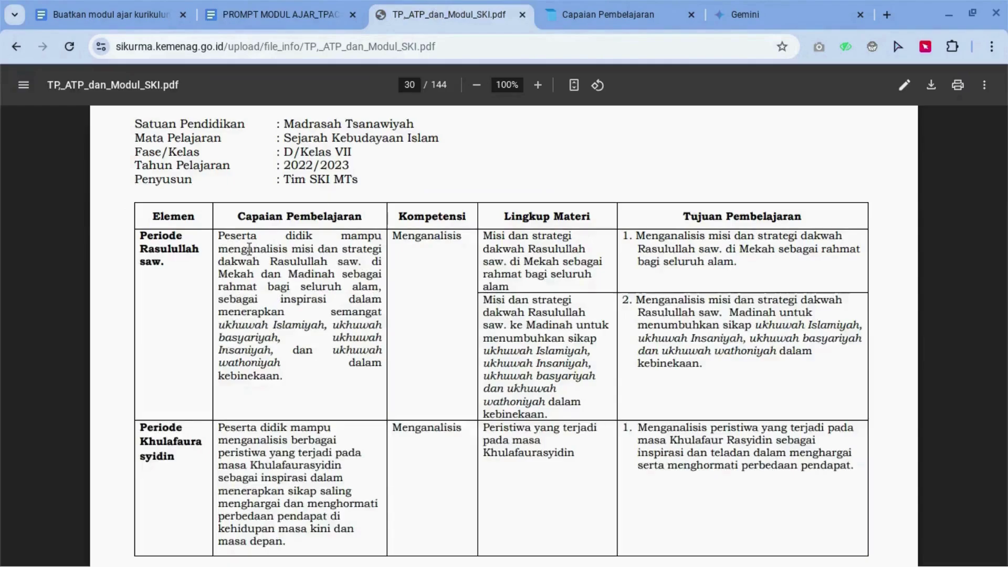
left_click_drag(220, 239, 287, 384)
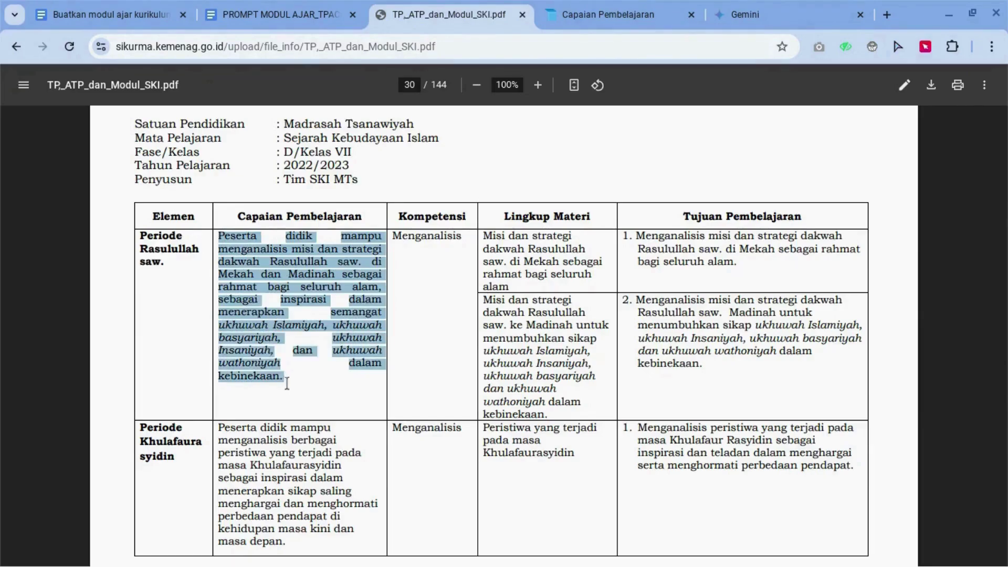
right_click(254, 303)
left_click(272, 321)
Highlight the Capaian Umum text in the prompt document and compare it with the Capaian Pembelajaran text in the SKI PDF
left_click(277, 13)
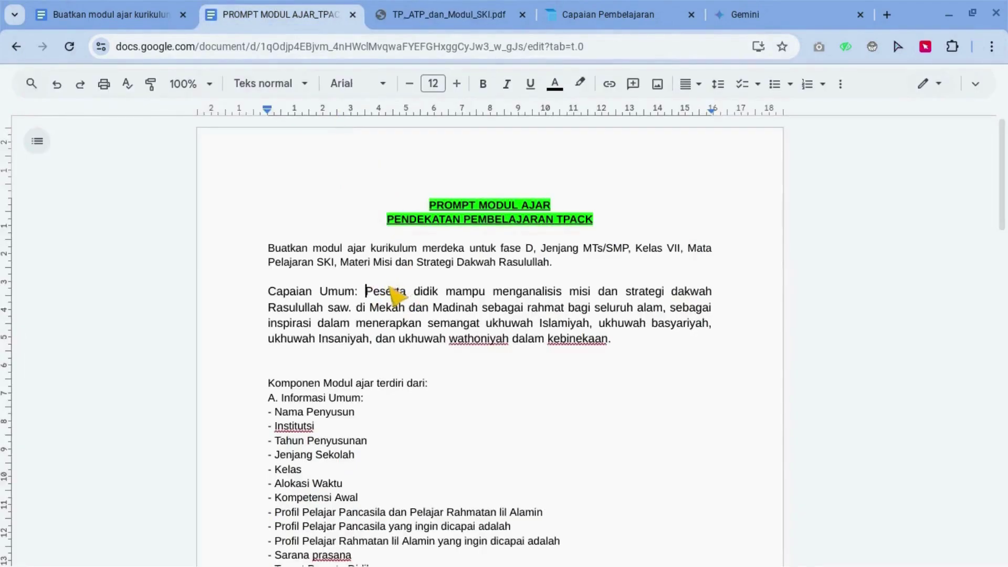
left_click_drag(374, 293, 556, 305)
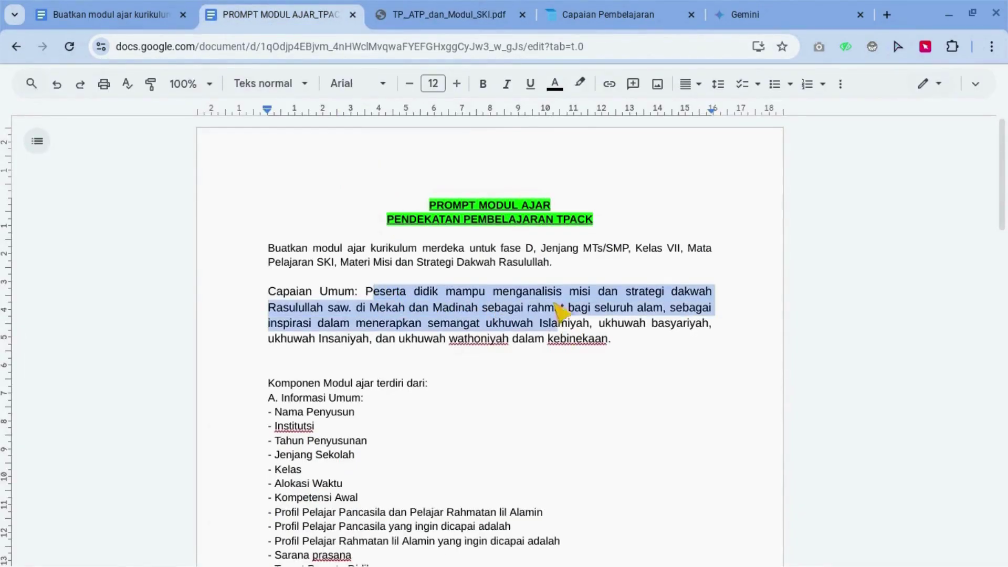
left_click(469, 16)
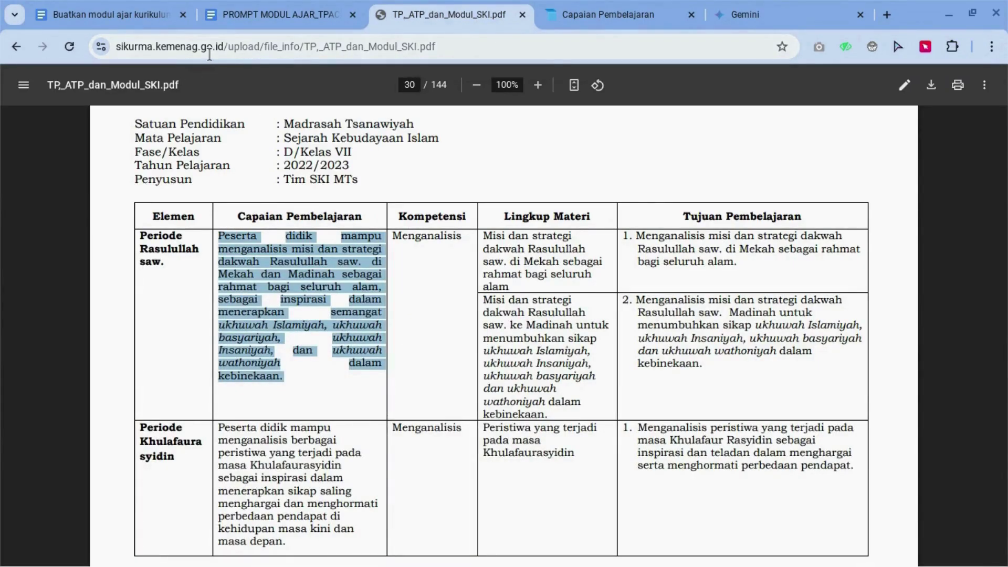
left_click(265, 16)
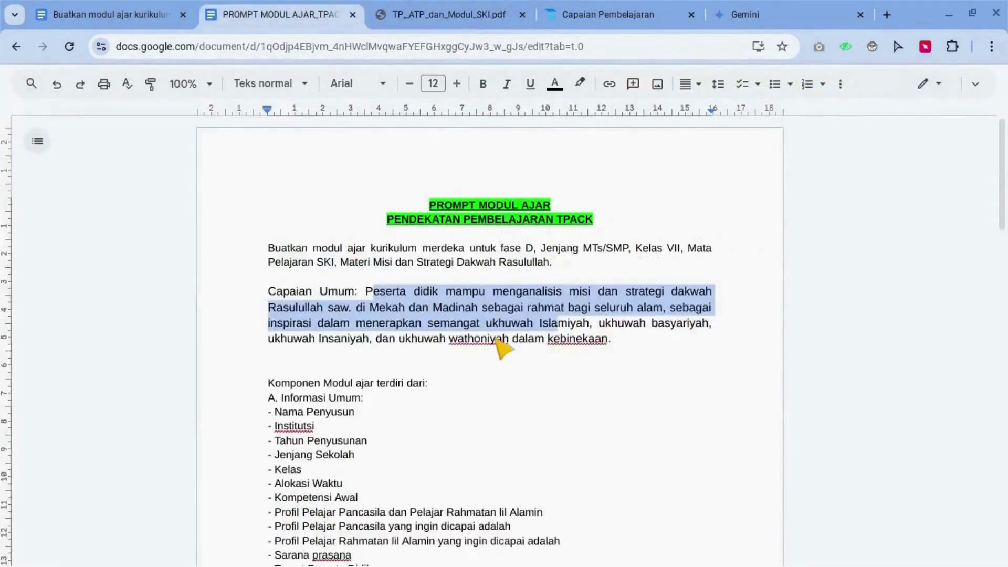
Examine the module components in the prompt document by highlighting the headings A. Informasi Umum, B. Kompetensi Inti and C. Lampiran
scroll(502, 347, "down", 1)
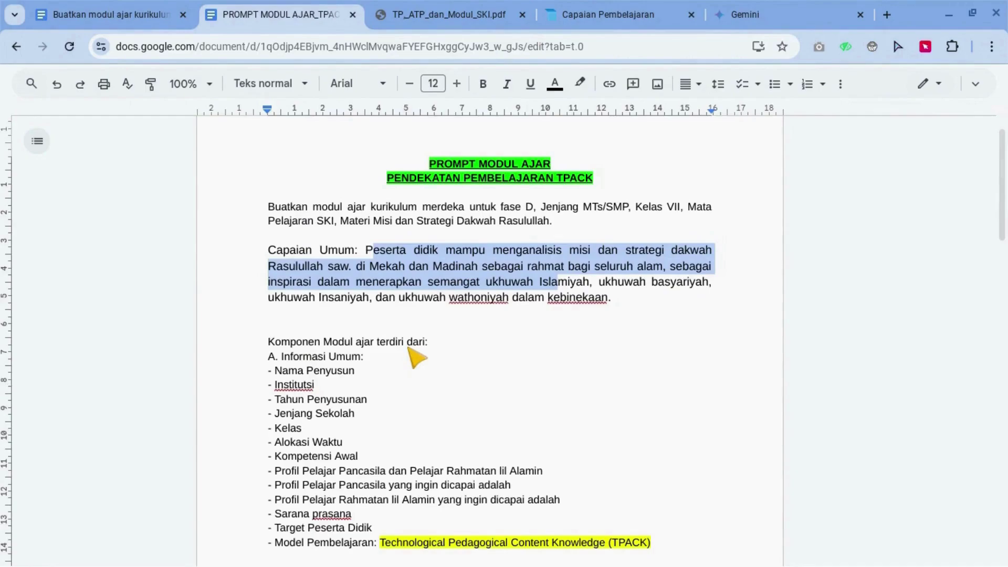
scroll(405, 352, "down", 1)
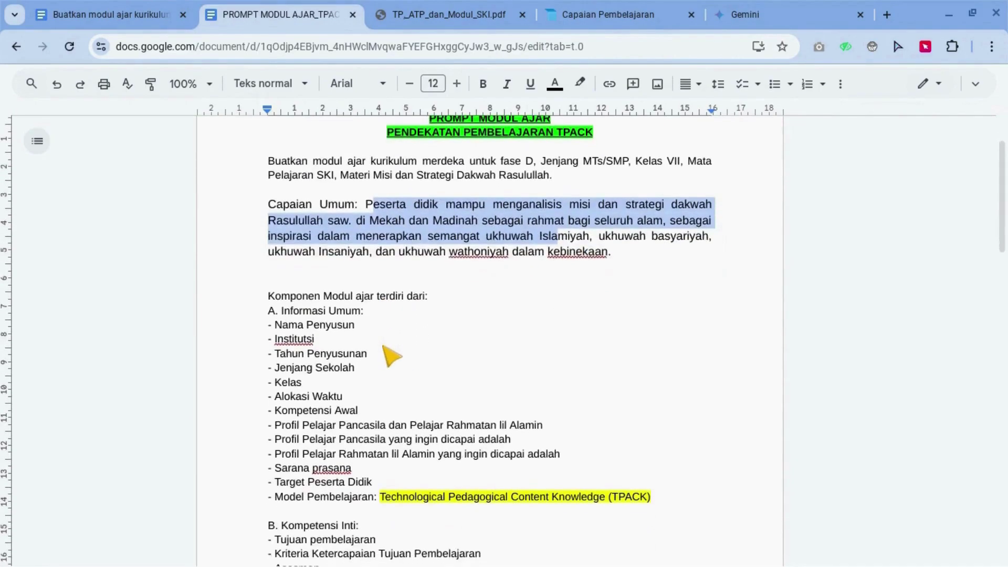
left_click_drag(264, 317, 363, 317)
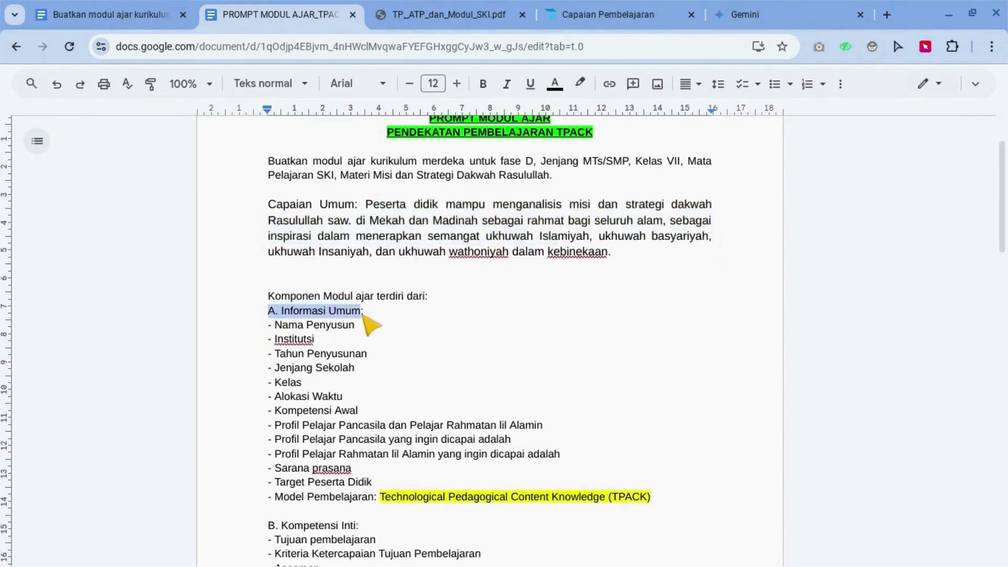
scroll(365, 316, "down", 4)
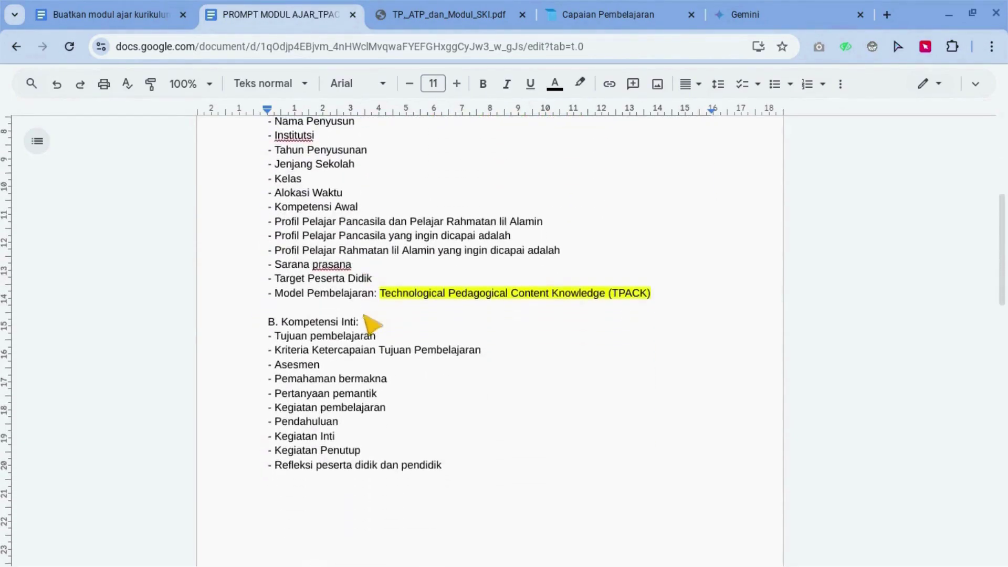
left_click_drag(265, 323, 371, 326)
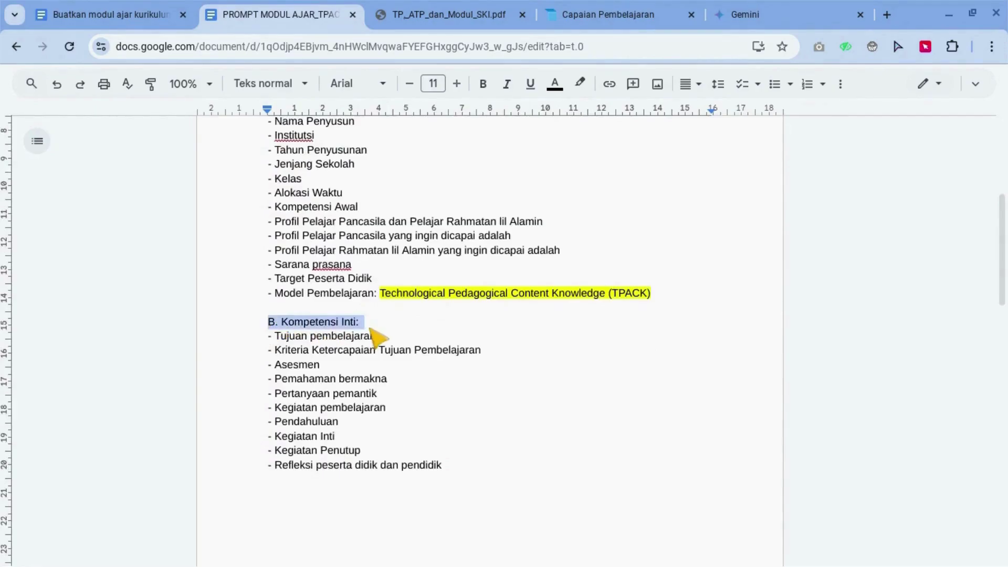
scroll(376, 329, "down", 9)
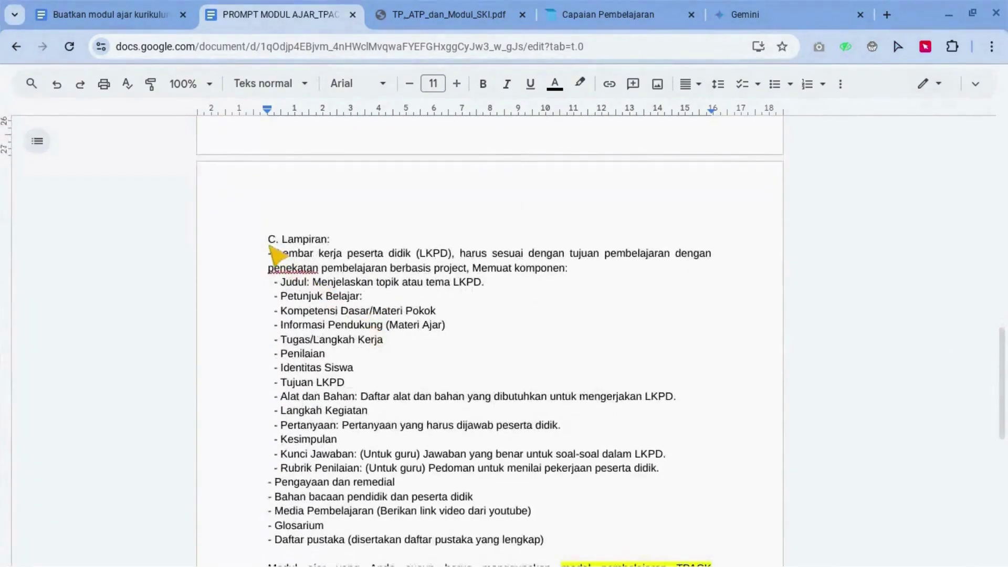
left_click_drag(269, 239, 336, 243)
Go over the component lists again and highlight the Model Pembelajaran line naming Technological Pedagogical Content Knowledge (TPACK) under Informasi Umum
scroll(340, 253, "up", 13)
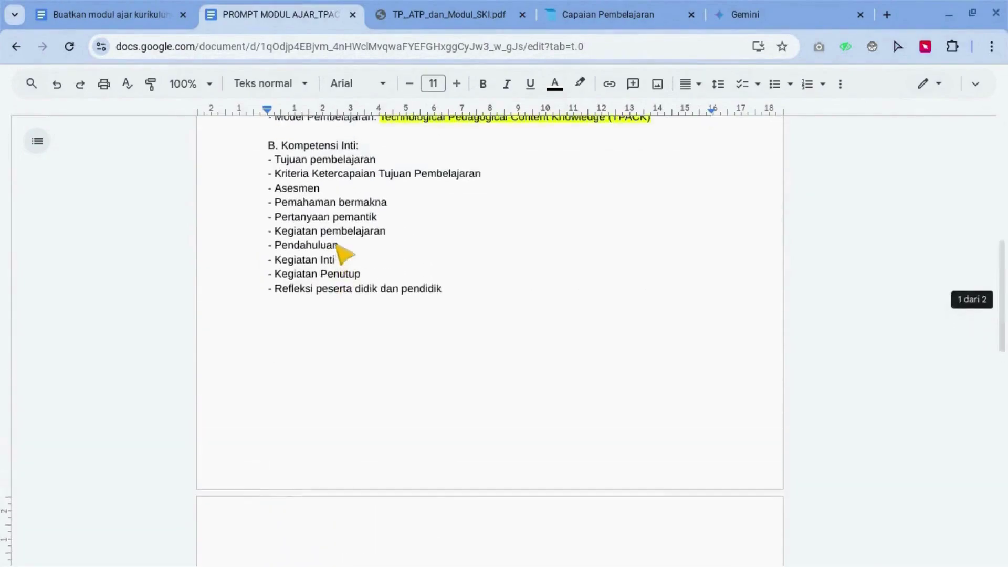
scroll(341, 253, "down", 1)
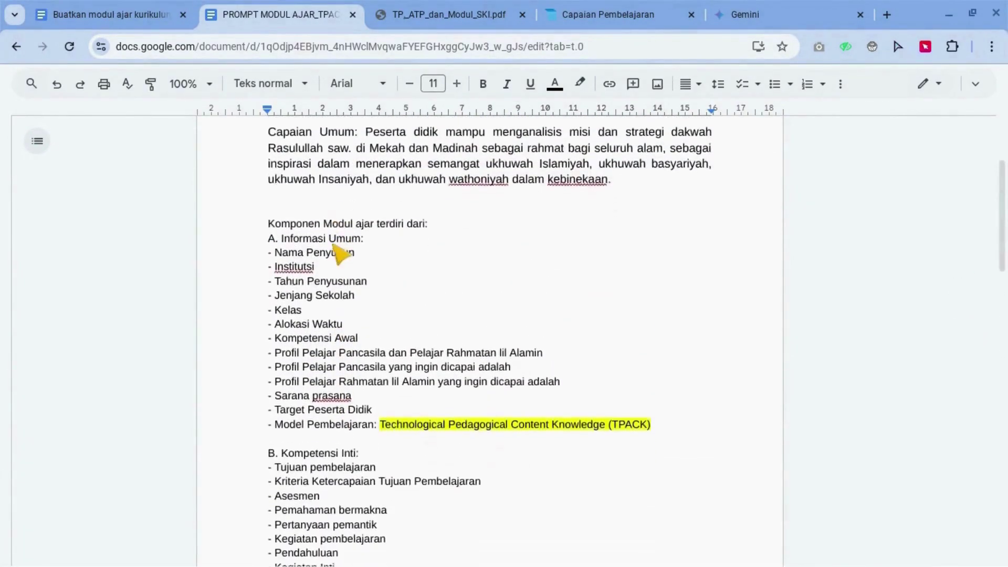
scroll(341, 254, "down", 8)
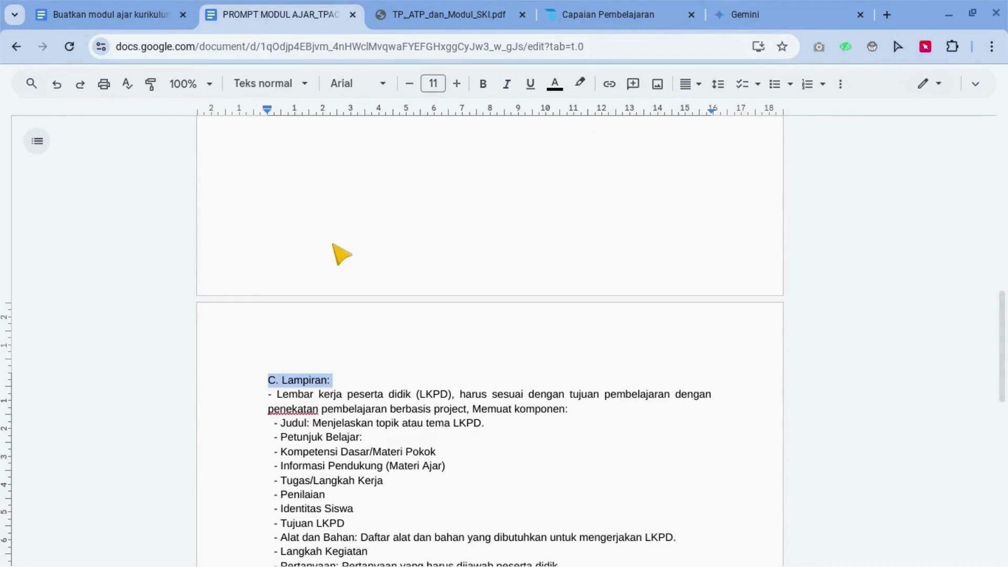
scroll(341, 255, "up", 15)
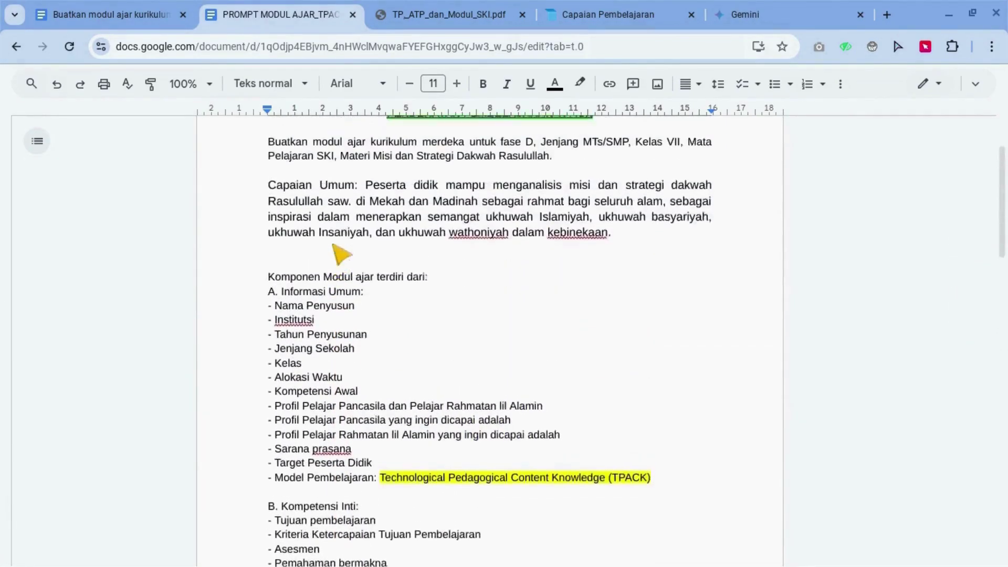
scroll(341, 255, "up", 1)
scroll(349, 254, "down", 3)
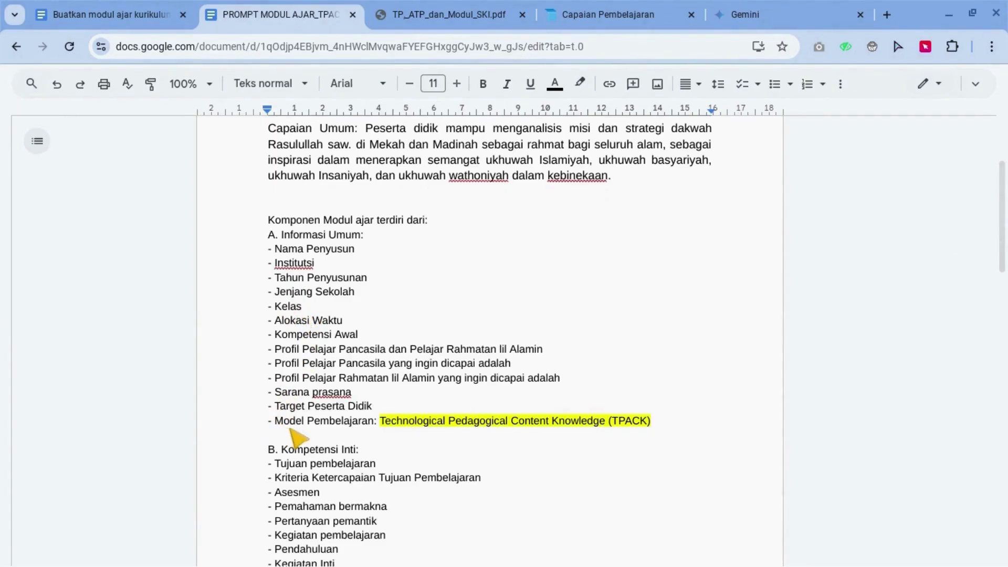
mouse_move(275, 422)
left_mouse_down()
mouse_move(645, 423)
mouse_move(278, 426)
left_mouse_up()
left_click(583, 421)
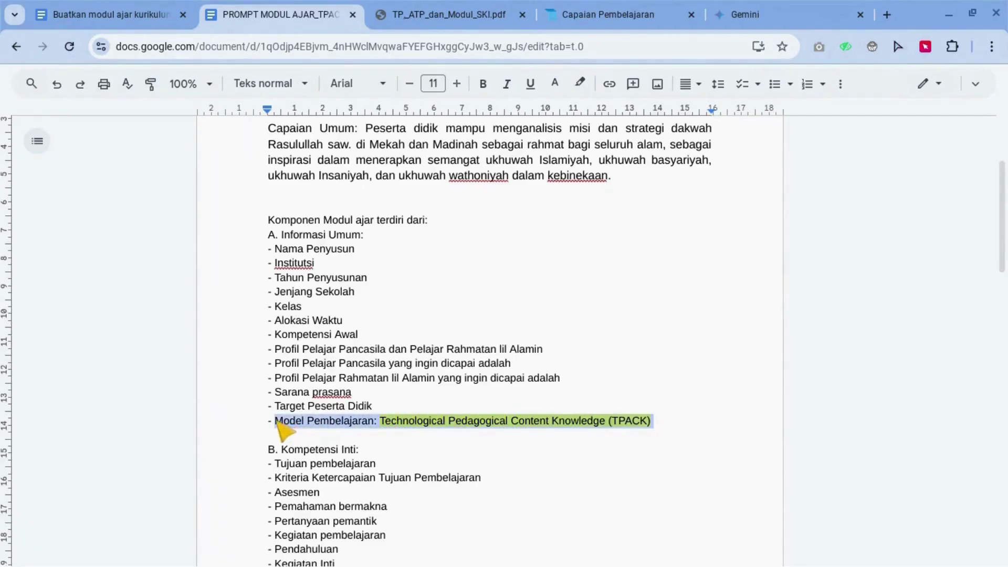
left_click(302, 422)
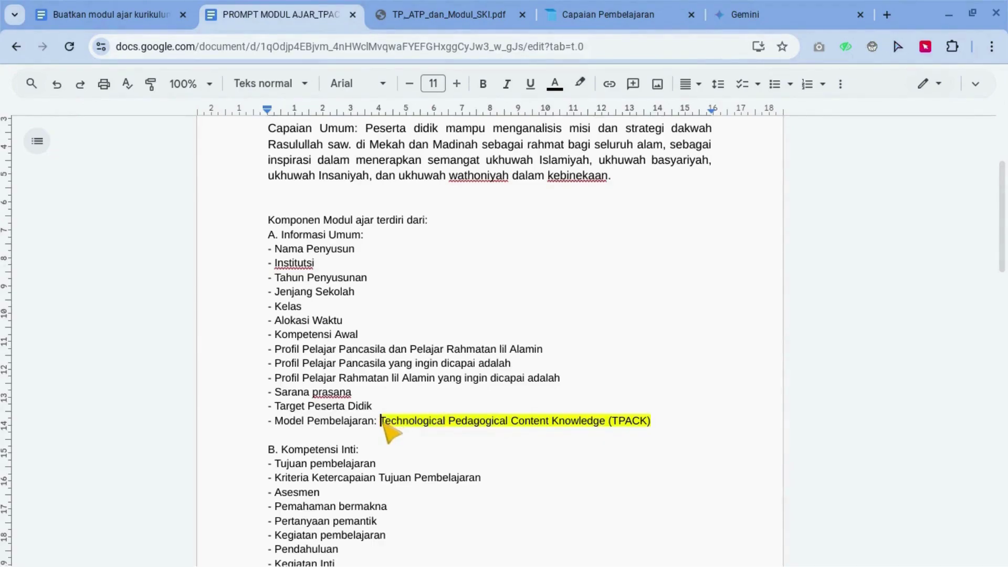
left_click_drag(381, 421, 501, 421)
left_click(423, 440)
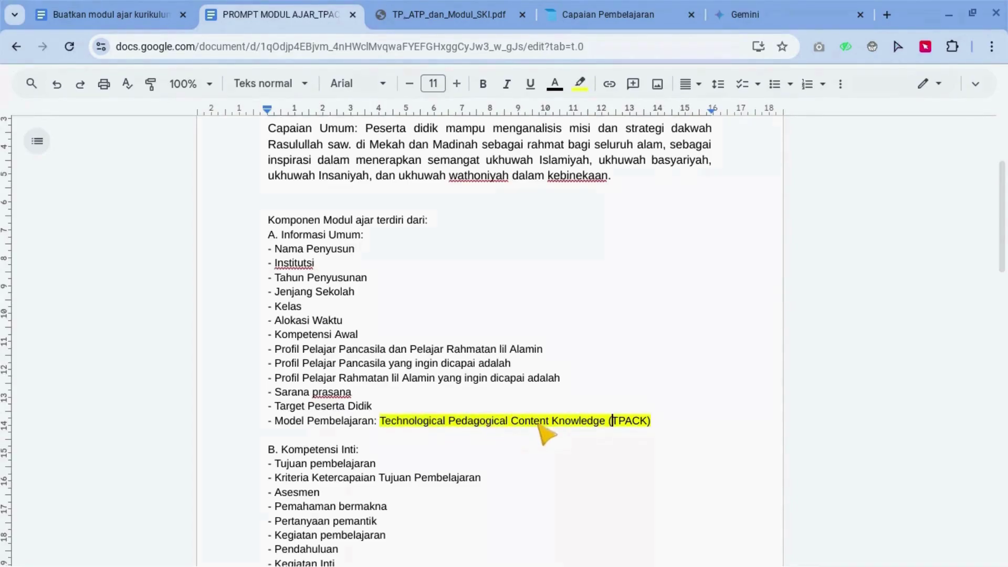
Read through the Kompetensi Inti and Lampiran items, and check the TPACK learning model sentence below them
scroll(546, 431, "down", 2)
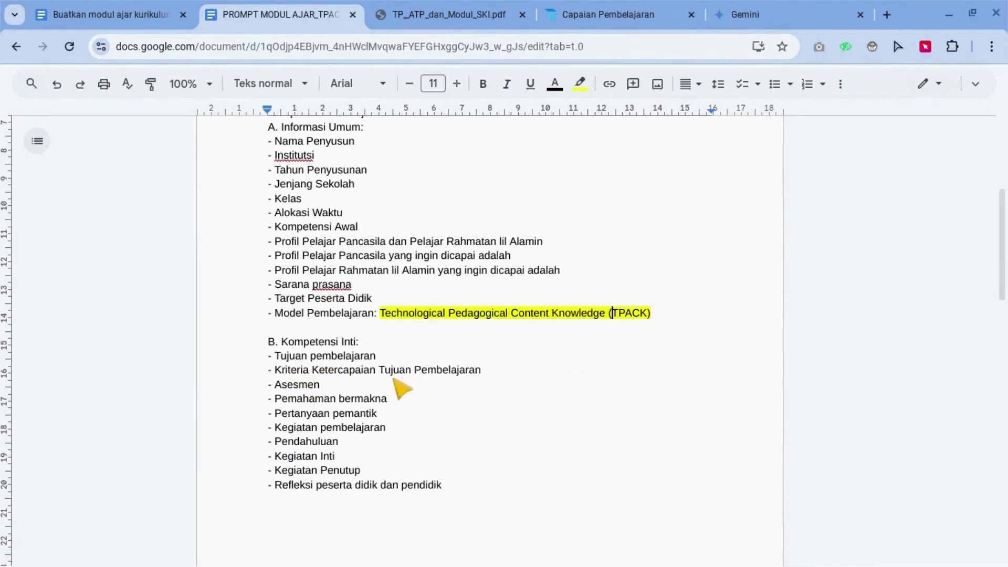
scroll(313, 397, "down", 7)
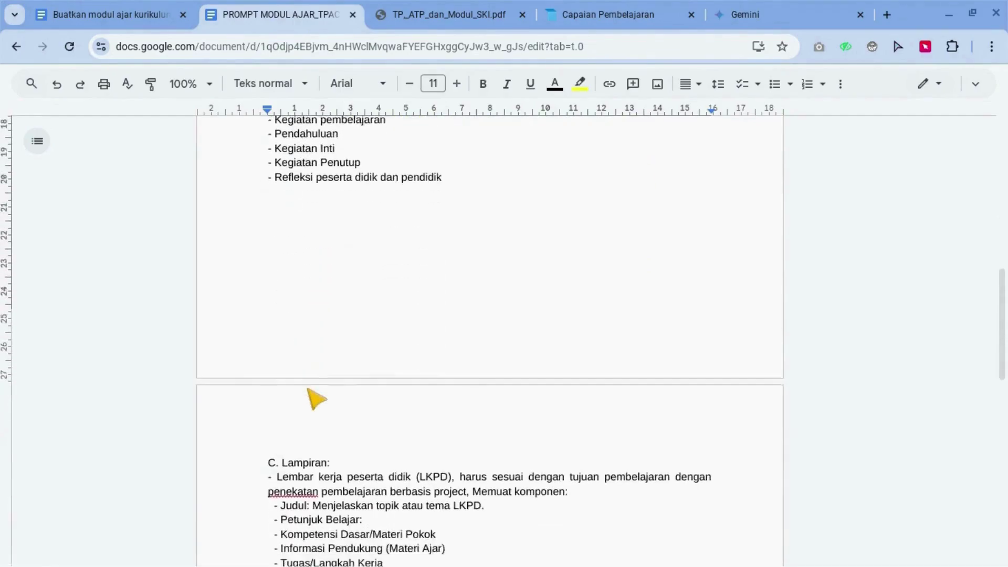
scroll(302, 400, "down", 3)
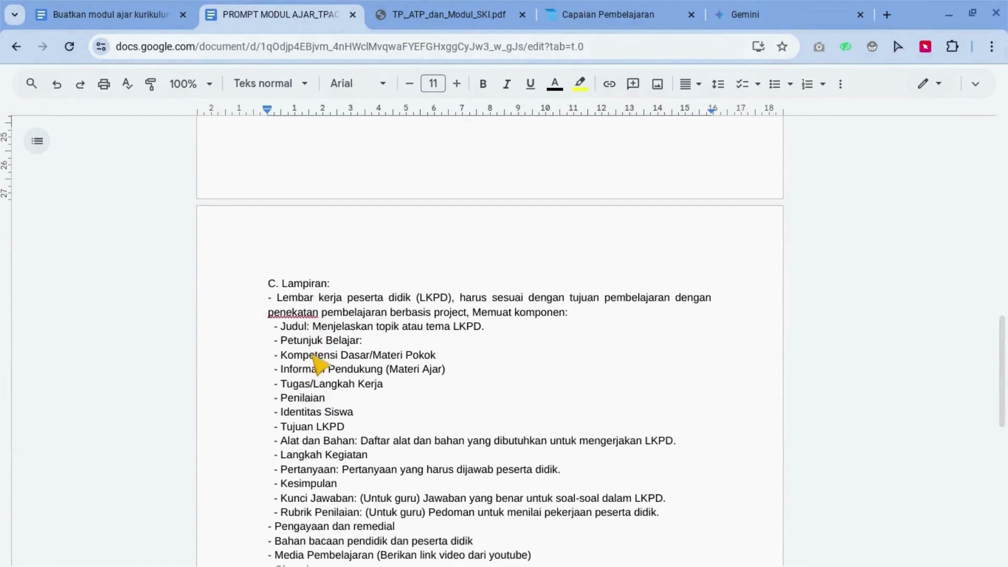
scroll(315, 363, "down", 3)
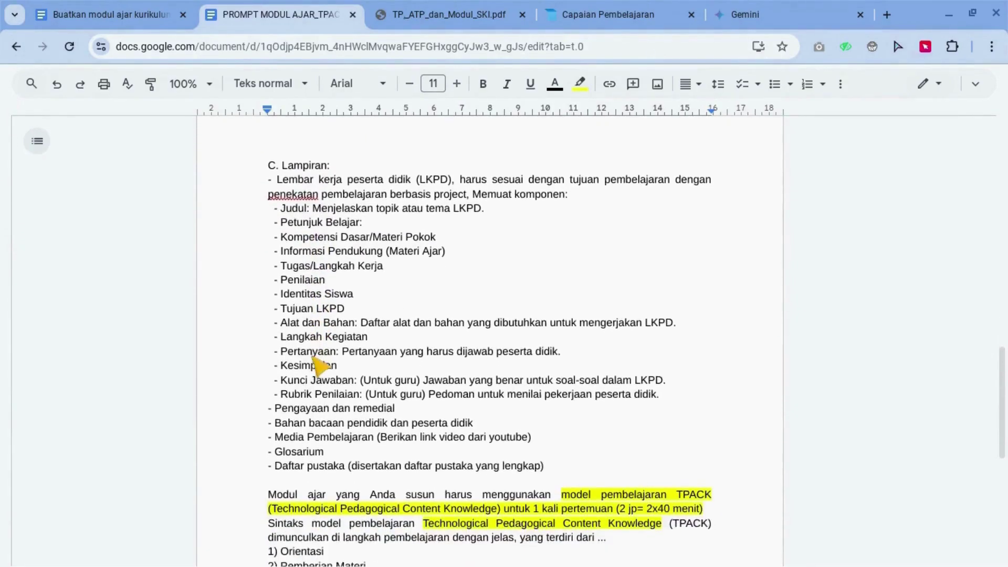
scroll(327, 375, "down", 2)
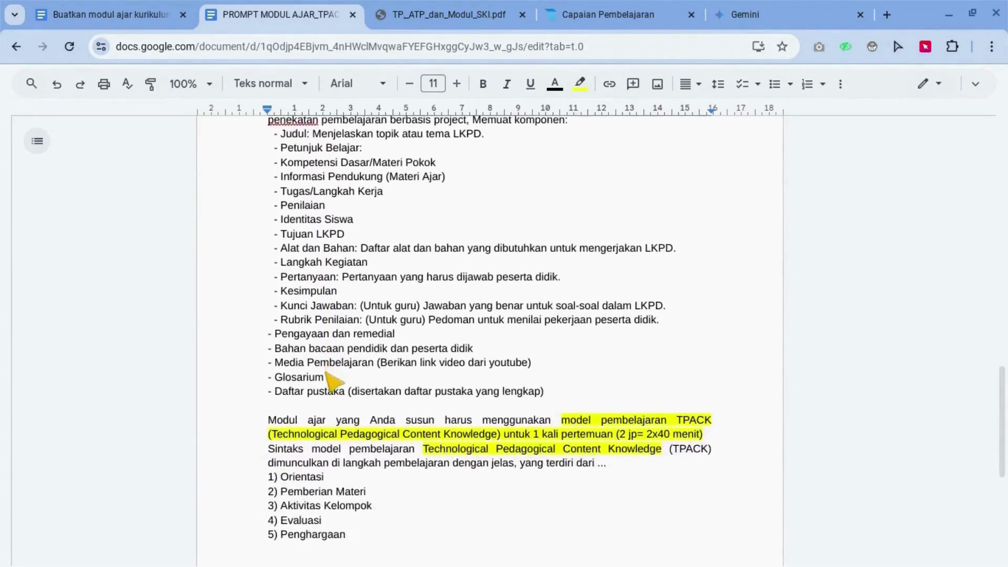
scroll(329, 377, "down", 1)
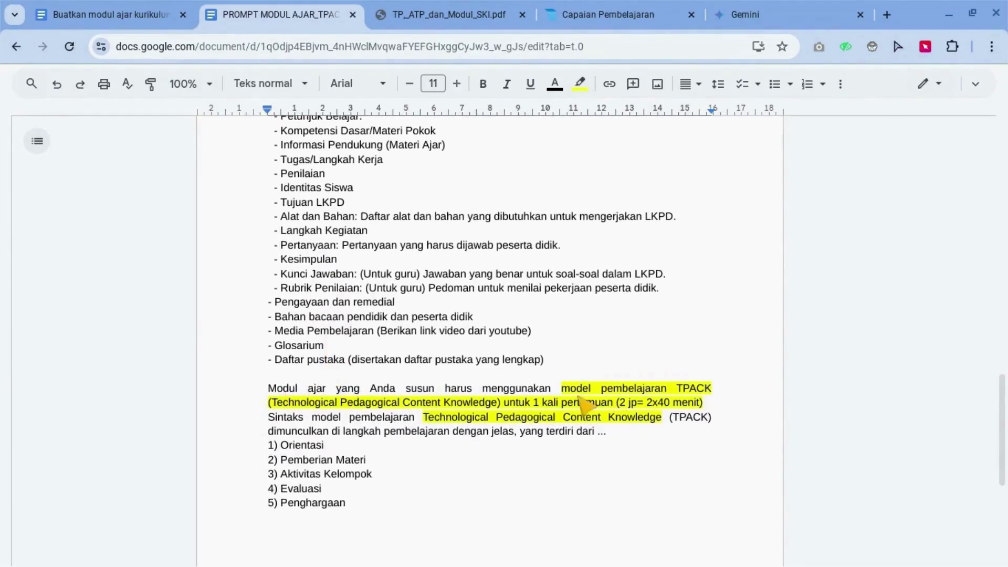
left_click_drag(571, 395, 657, 391)
left_click(717, 395)
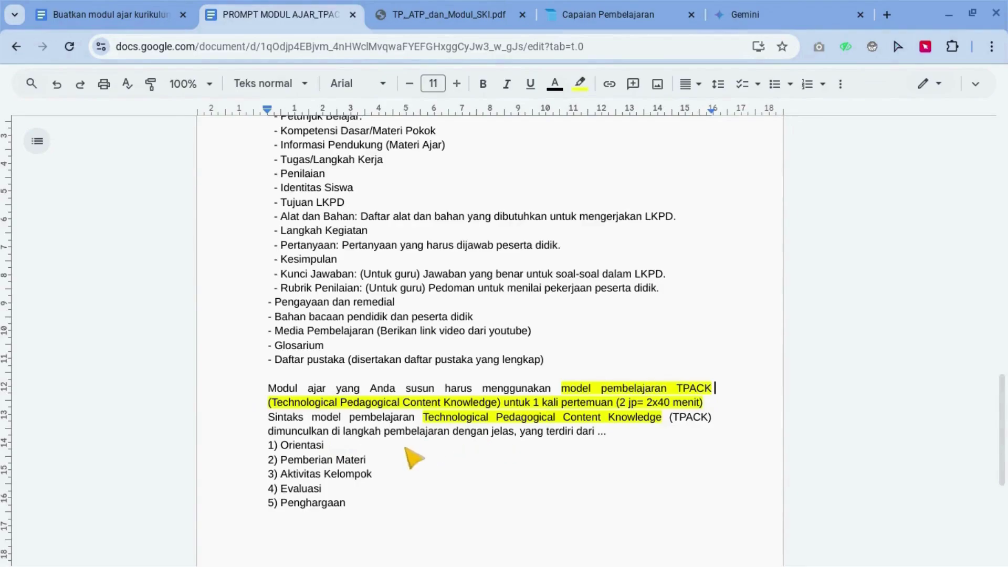
Highlight the five TPACK syntax stages one by one: Orientasi, Pemberian Materi, Aktivitas Kelompok, Evaluasi and Penghargaan
scroll(409, 451, "down", 1)
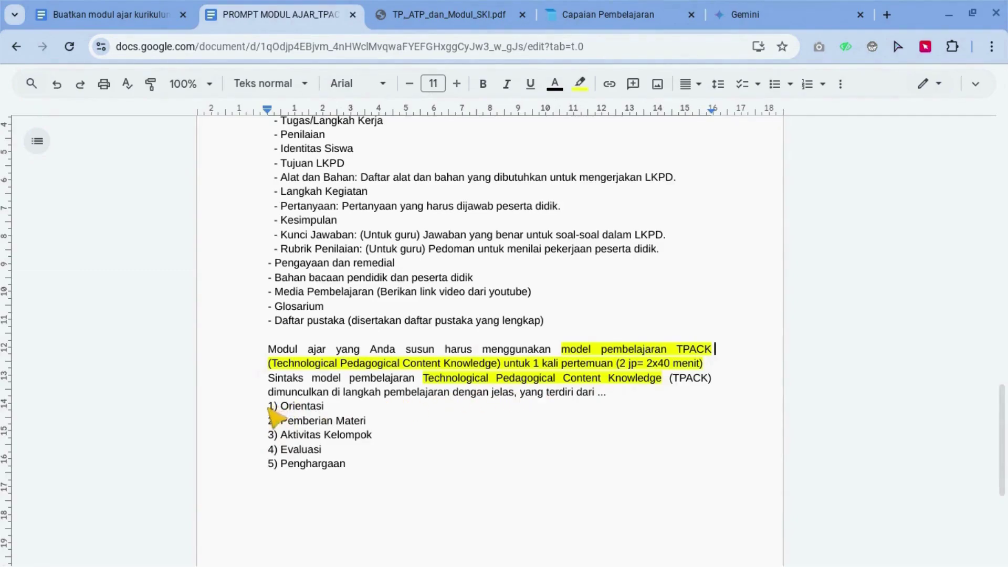
left_click_drag(269, 409, 336, 410)
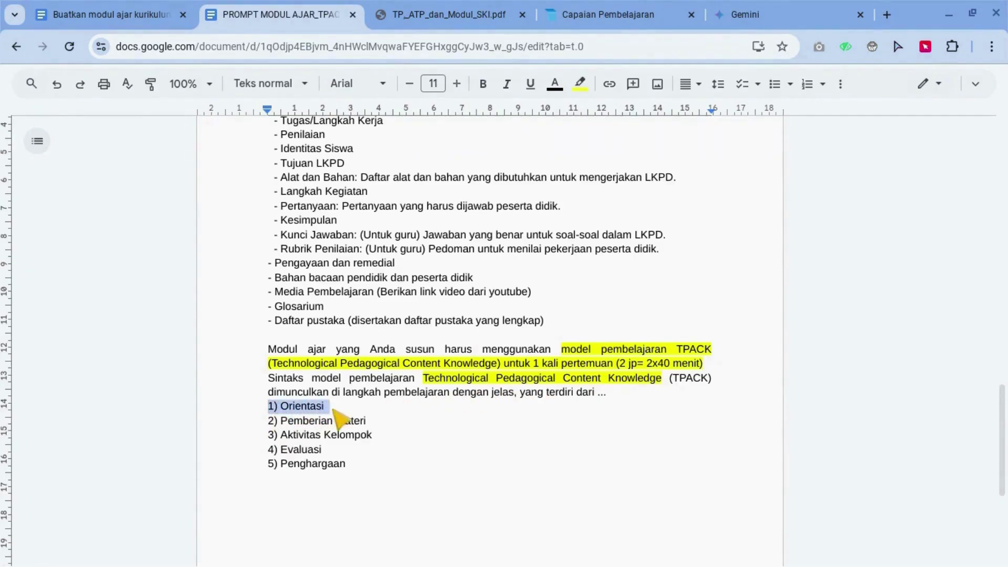
left_click(270, 424)
left_click_drag(267, 423, 367, 425)
left_click_drag(269, 436, 369, 439)
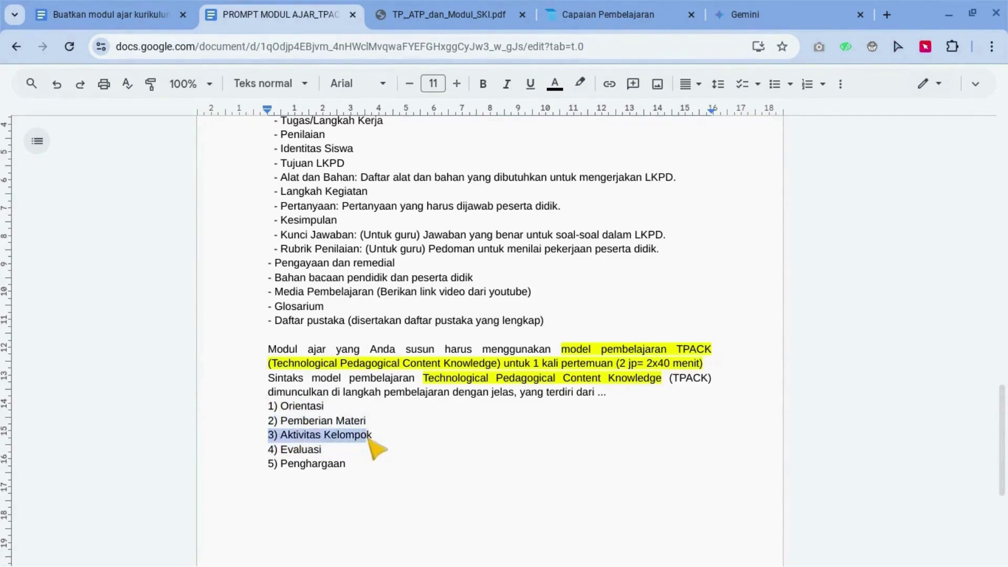
left_click_drag(268, 450, 330, 452)
left_click_drag(269, 464, 354, 467)
left_click(355, 469)
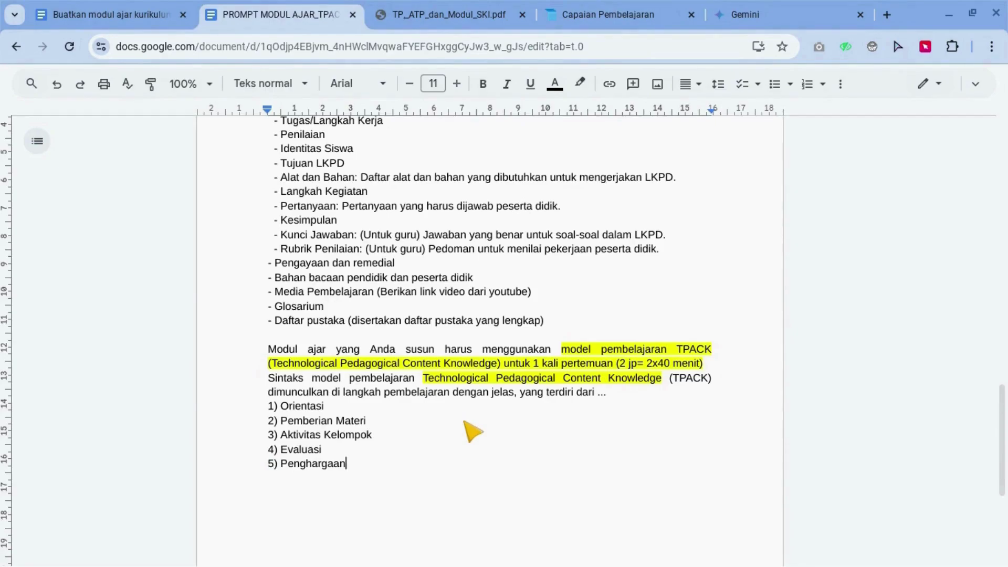
Look over the prompt document once more from beginning to end and copy its entire text
scroll(472, 432, "down", 3)
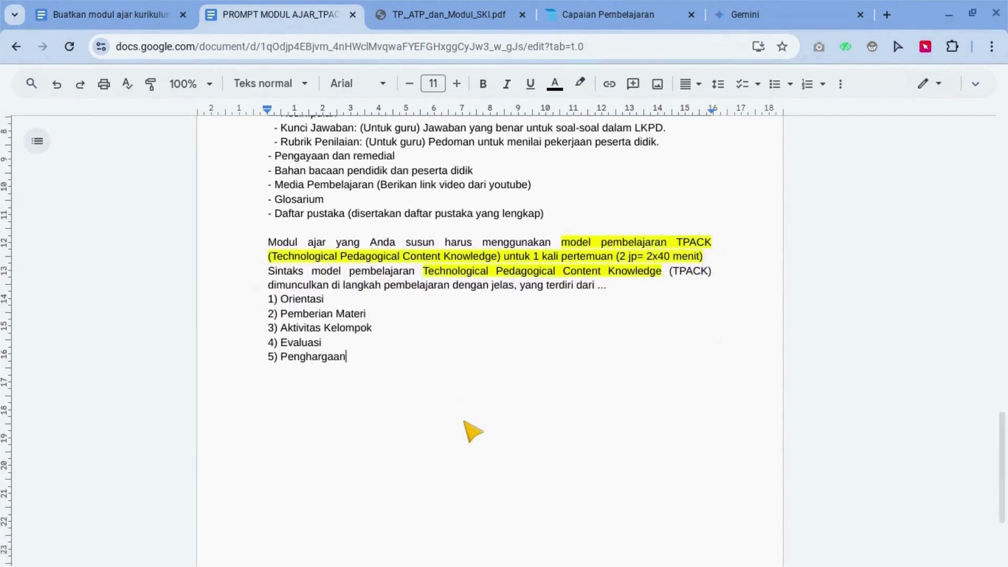
scroll(416, 387, "up", 1)
scroll(417, 387, "down", 3)
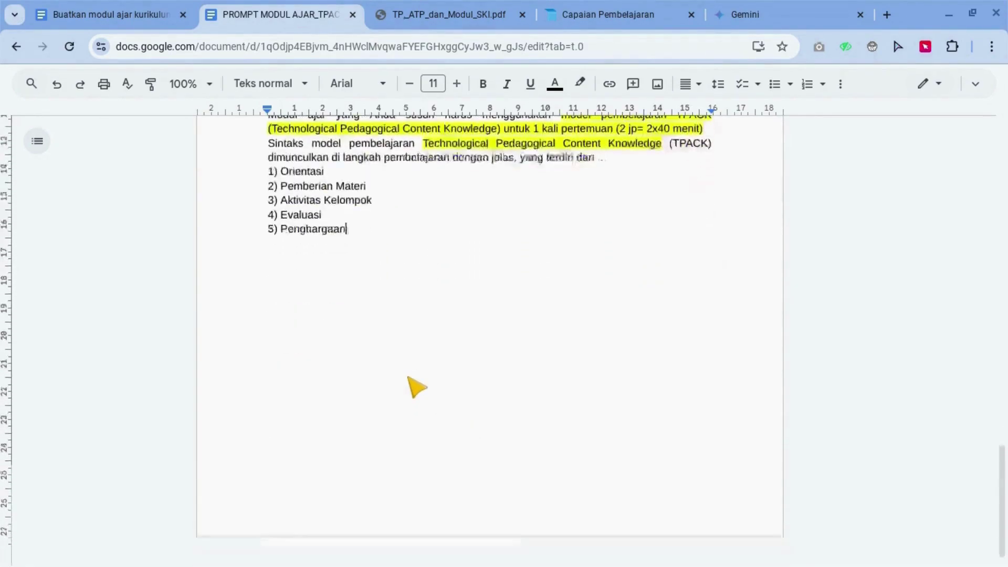
scroll(416, 387, "up", 3)
scroll(417, 387, "up", 9)
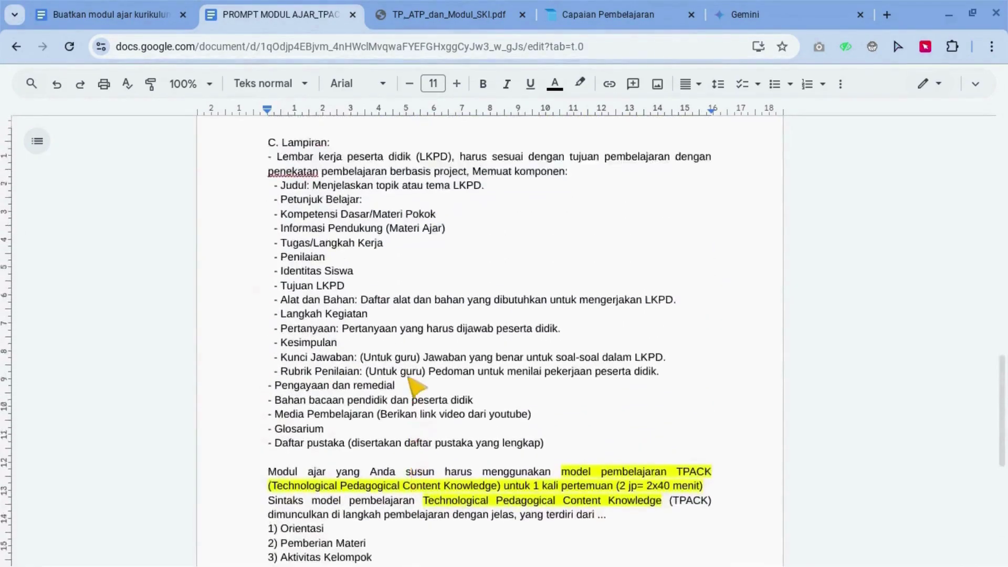
scroll(416, 387, "up", 10)
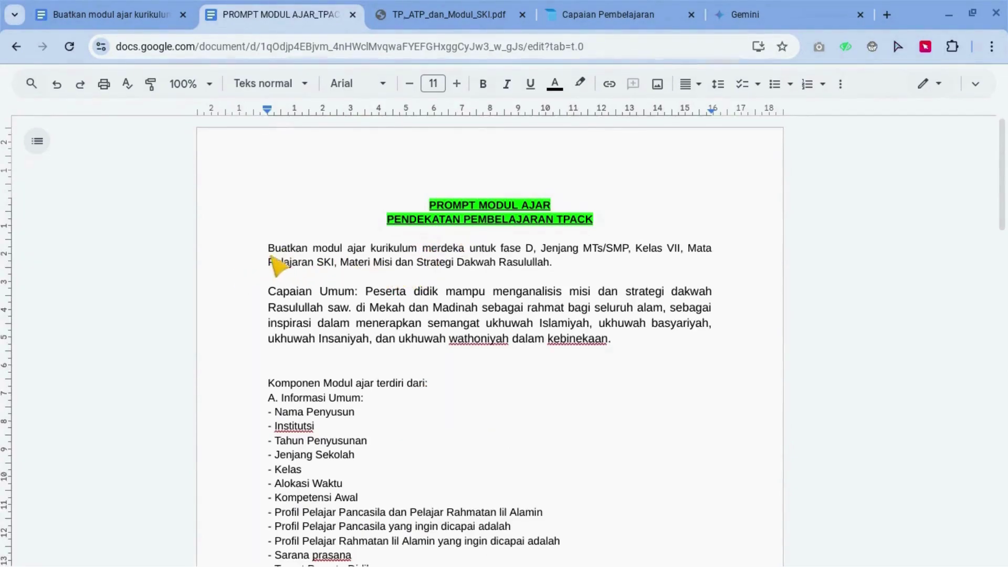
scroll(477, 353, "down", 20)
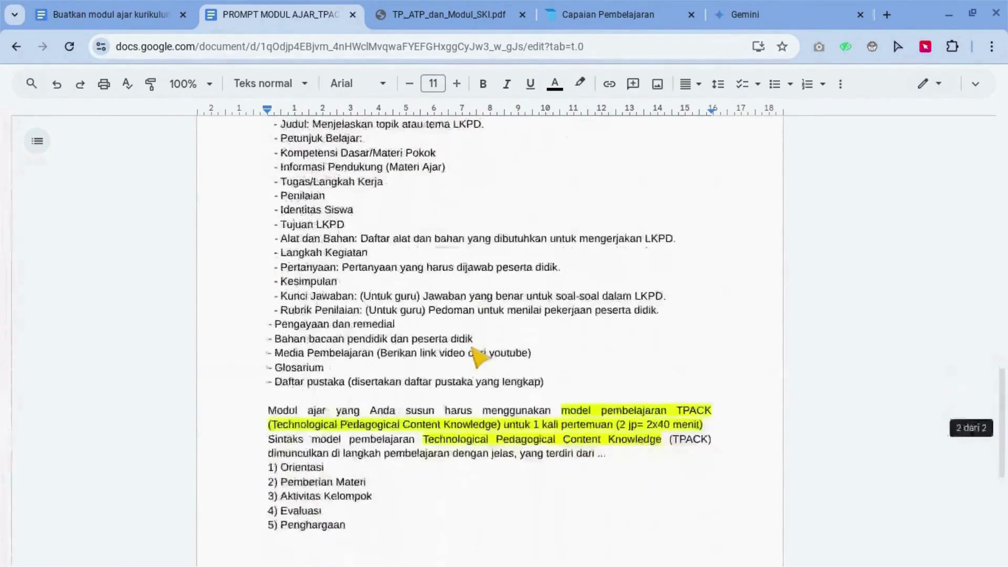
key("ctrl+a")
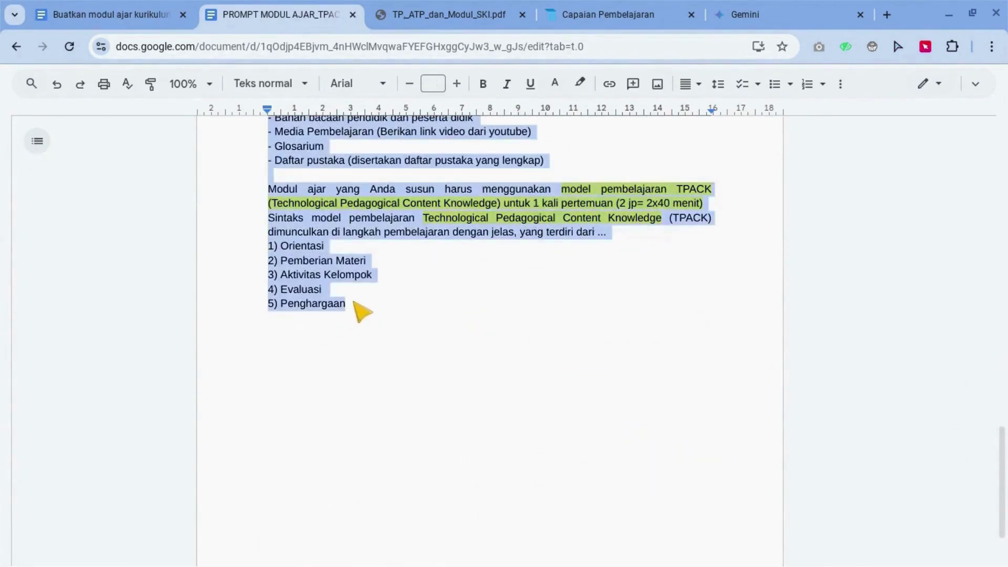
right_click(320, 235)
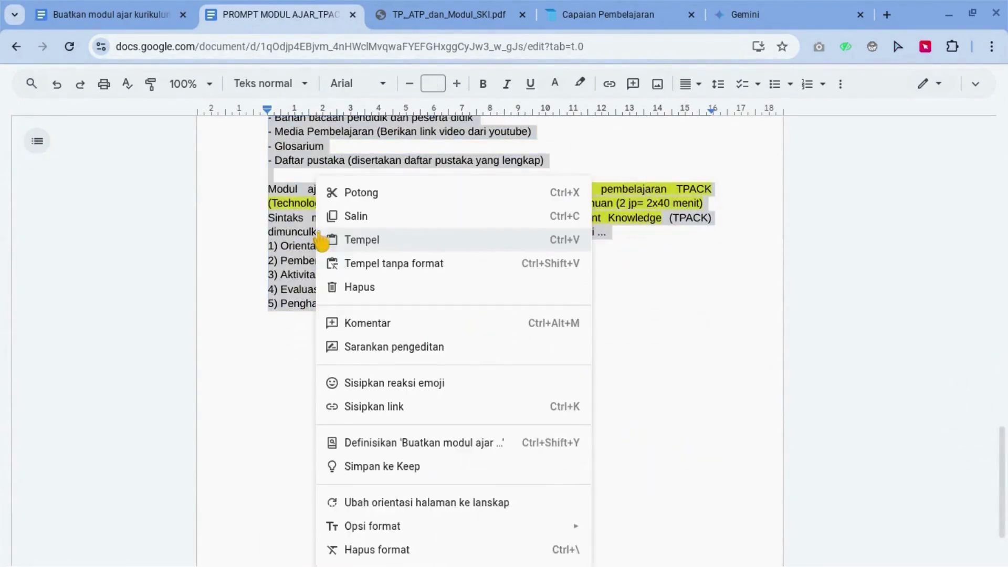
left_click(356, 218)
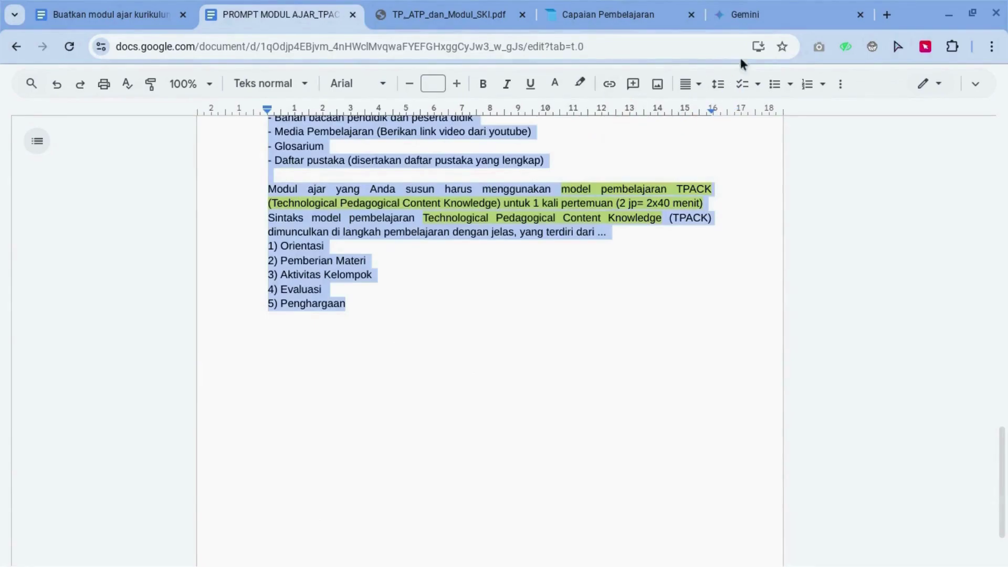
Switch to Gemini and choose the 2.5 Pro (experimental) model for the chat
left_click(748, 17)
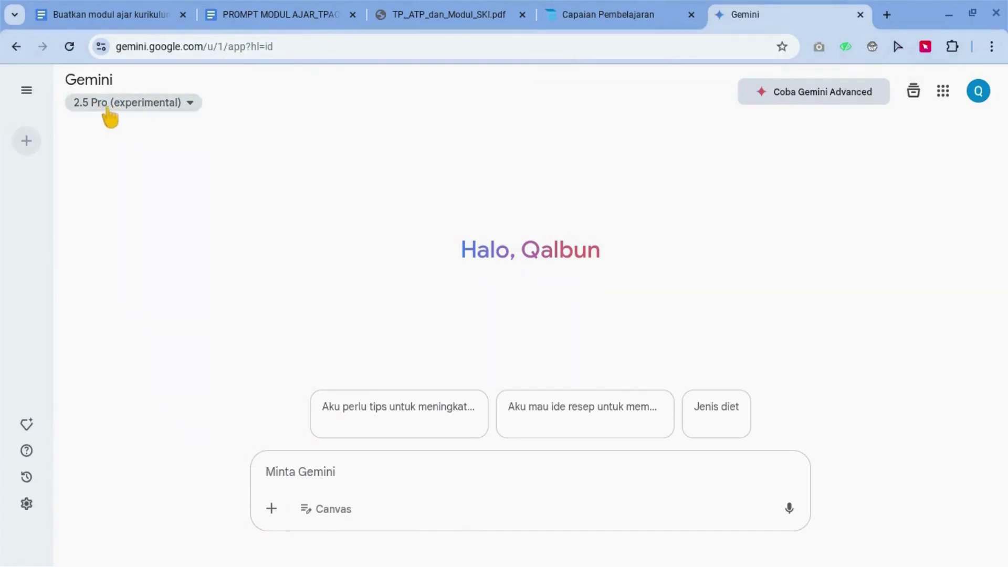
left_click(152, 107)
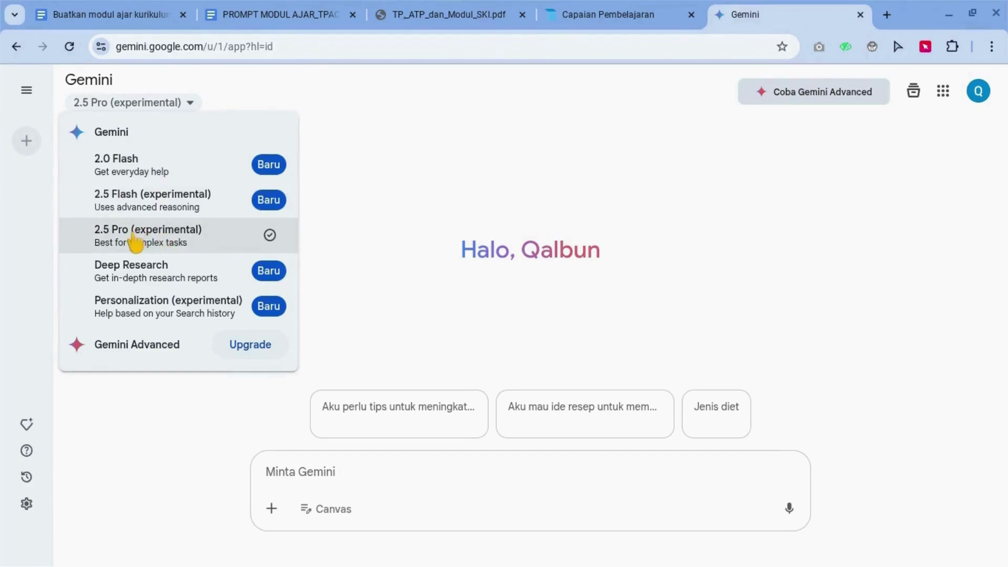
left_click(189, 244)
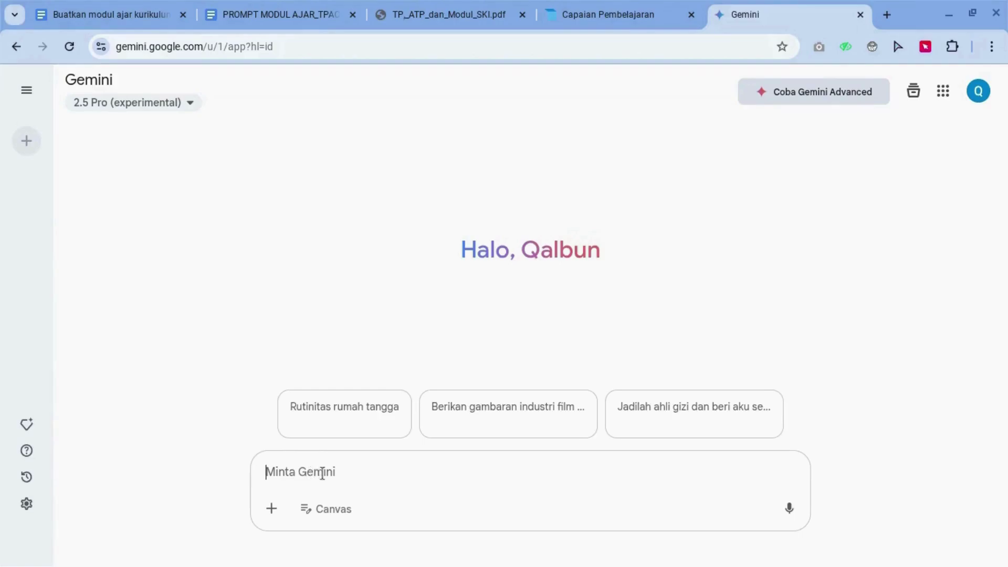
Paste the copied module prompt into the Gemini chat and submit it
right_click(303, 472)
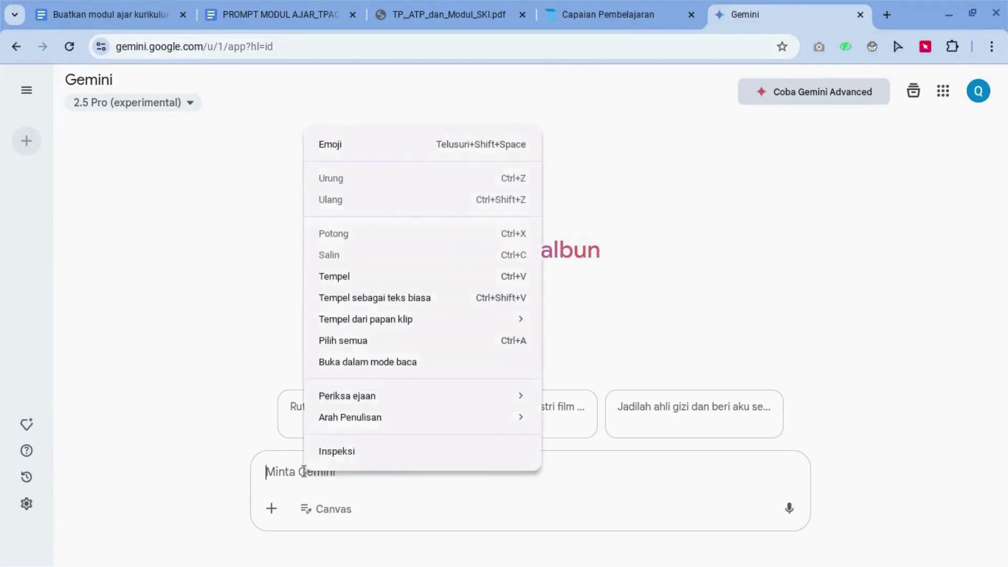
left_click(355, 279)
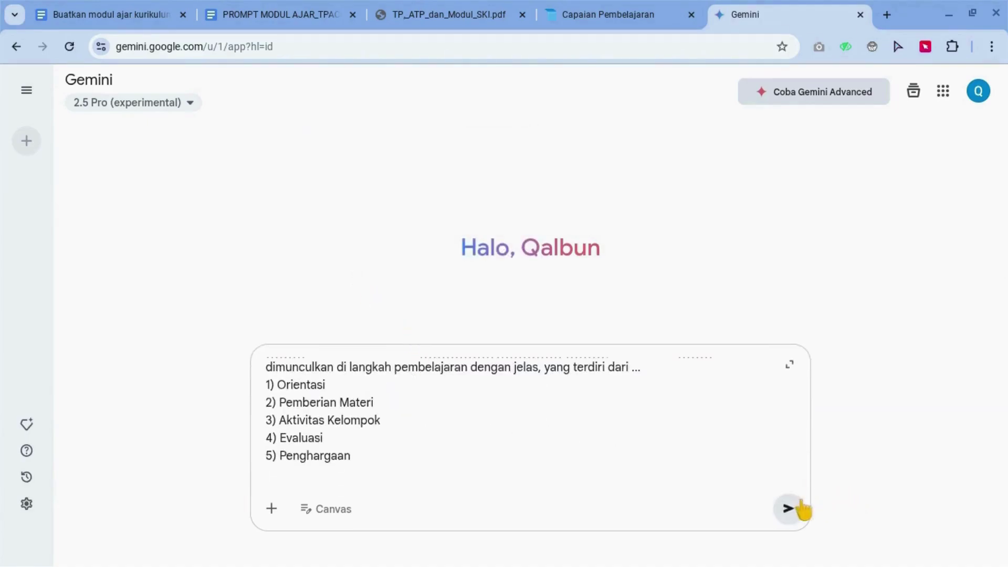
left_click(789, 509)
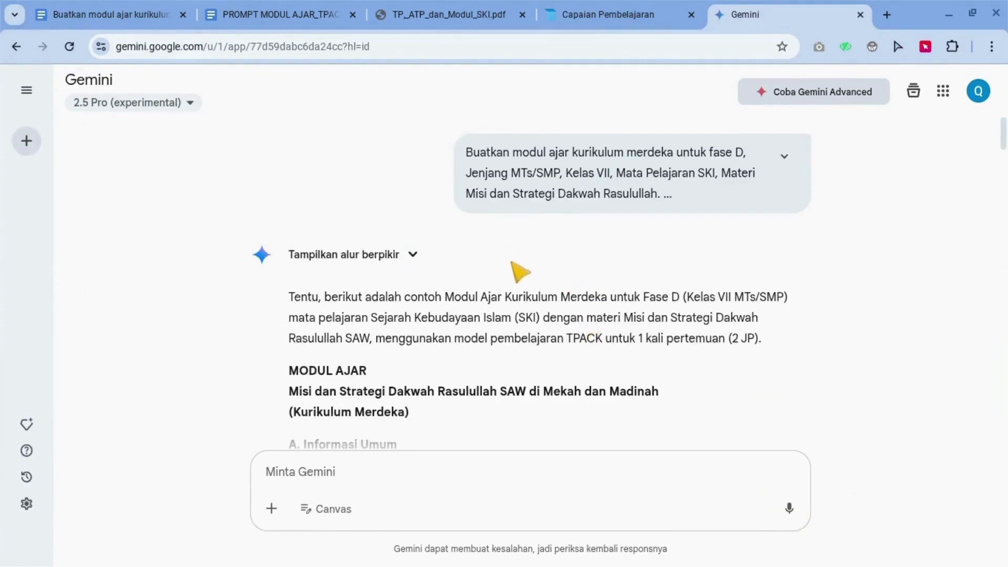
Read the generated module's opening and its Informasi Umum table, and highlight the Kompetensi Awal description
scroll(491, 289, "down", 3)
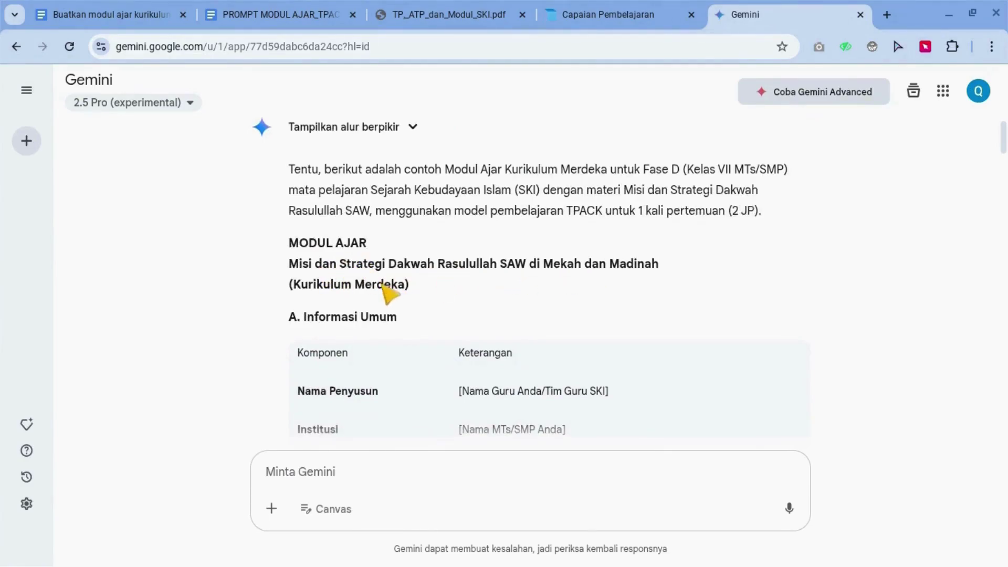
scroll(389, 295, "down", 2)
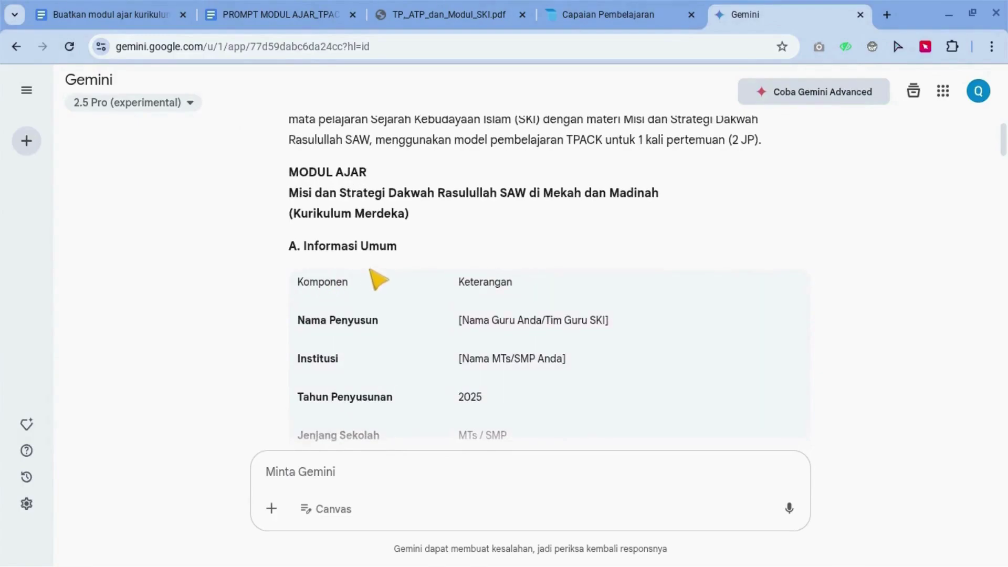
scroll(378, 278, "down", 2)
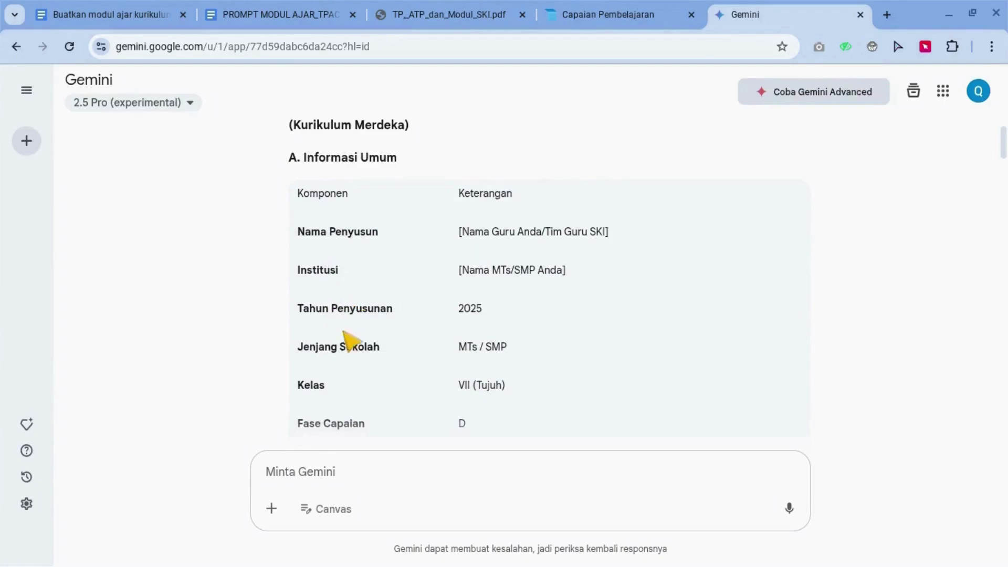
scroll(361, 350, "down", 2)
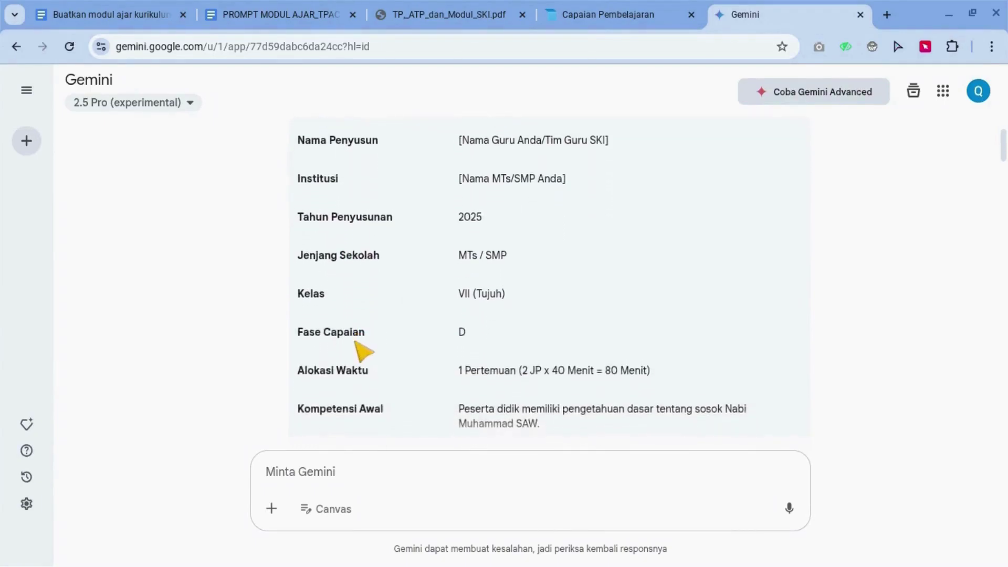
scroll(387, 392, "down", 1)
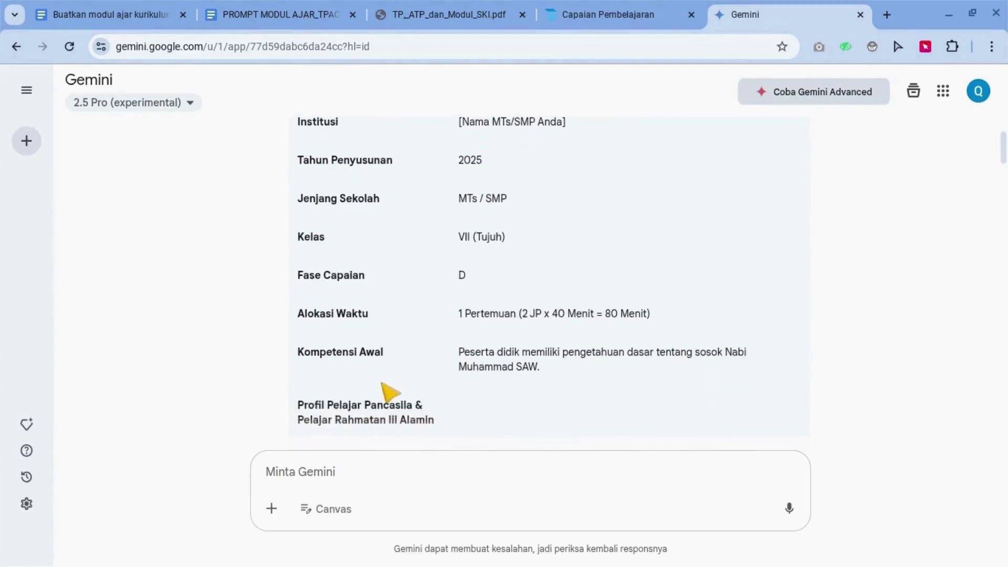
left_click_drag(459, 351, 545, 364)
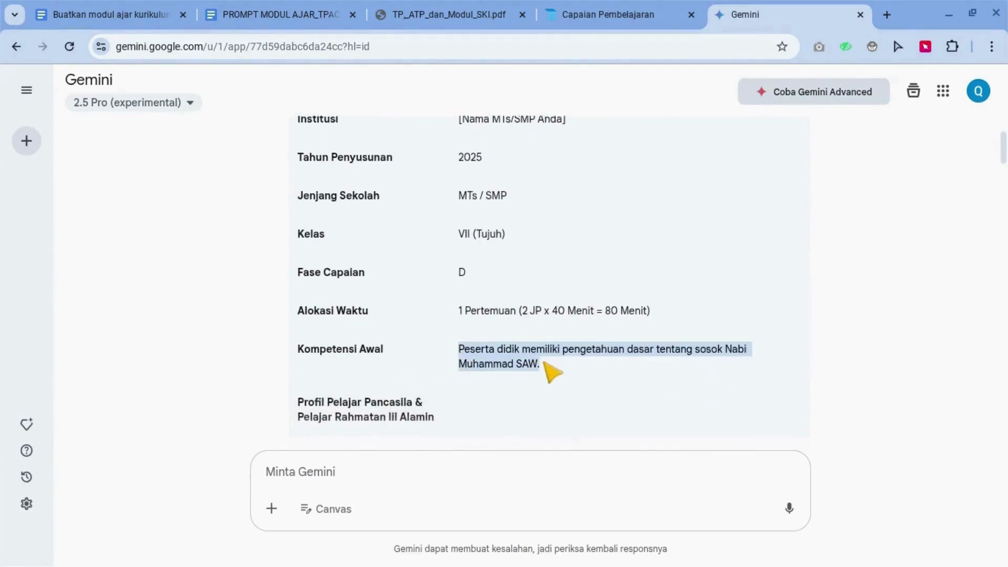
Review the rest of Informasi Umum, from Profil Pelajar Pancasila and Sarana Prasarana down to Model Pembelajaran
scroll(486, 353, "down", 2)
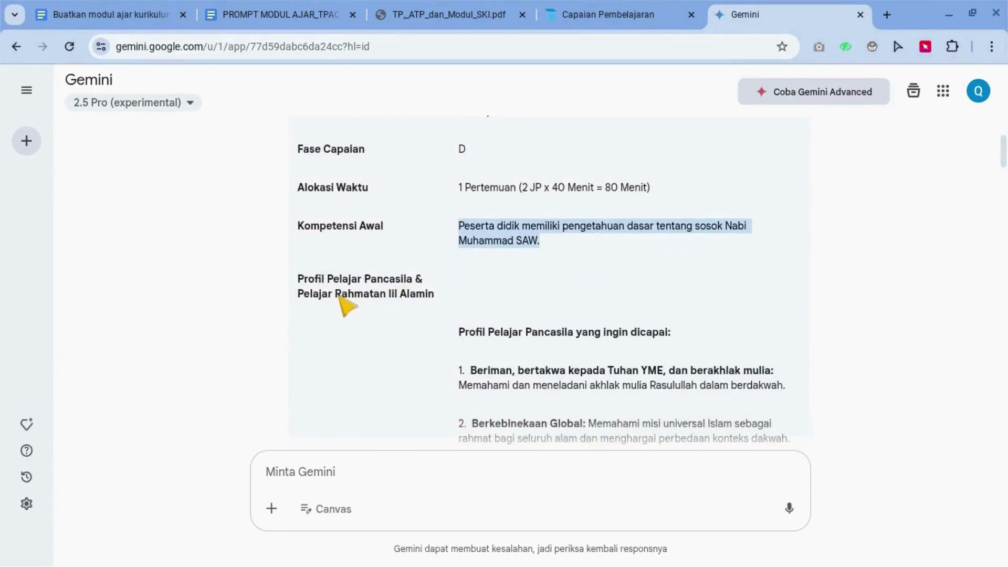
scroll(388, 307, "down", 5)
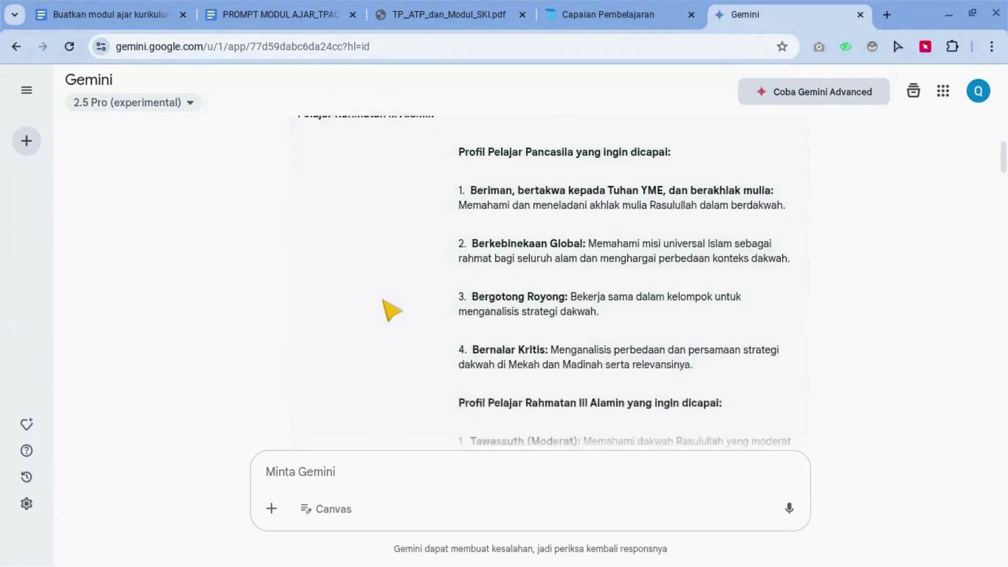
scroll(391, 310, "down", 3)
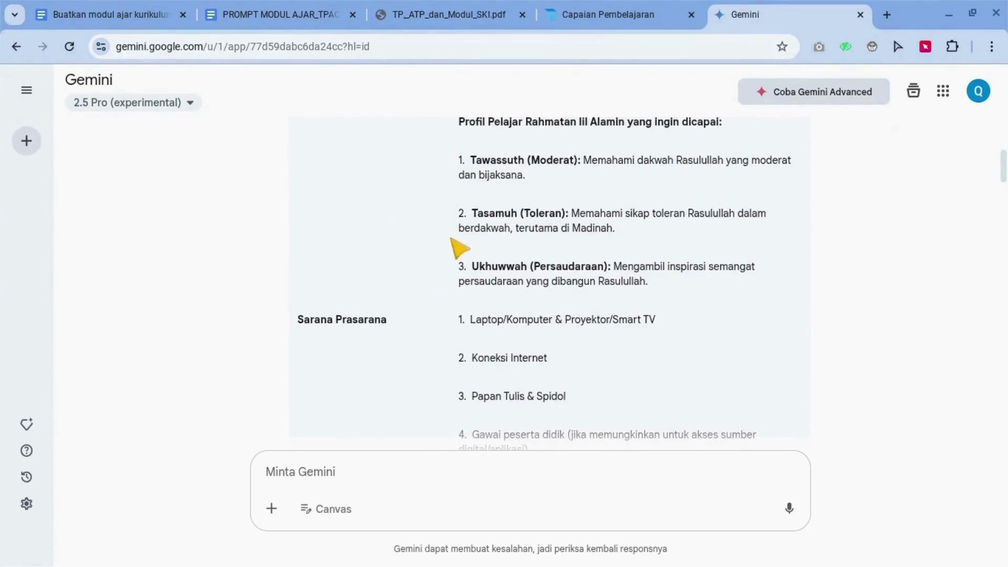
scroll(460, 248, "down", 6)
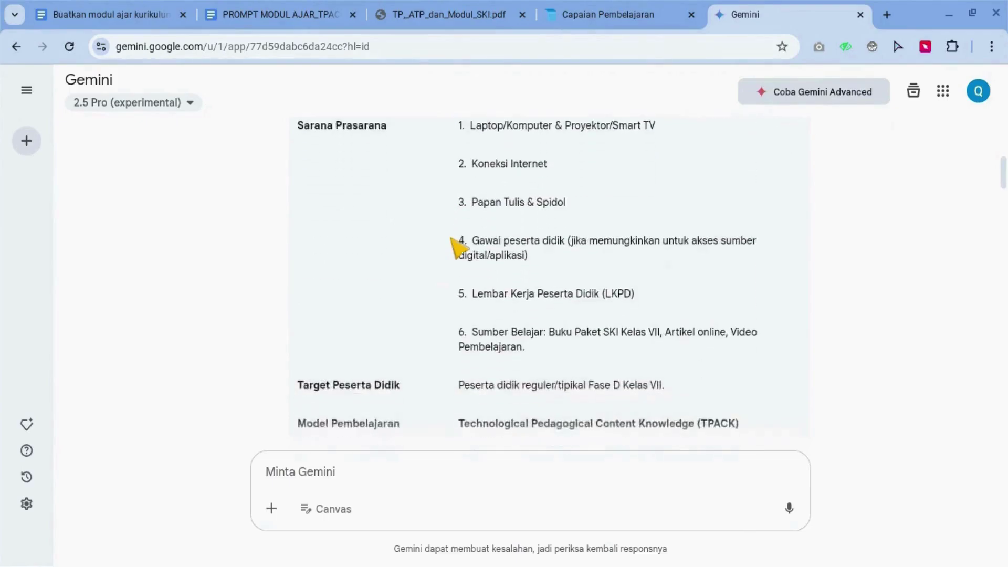
scroll(460, 247, "down", 1)
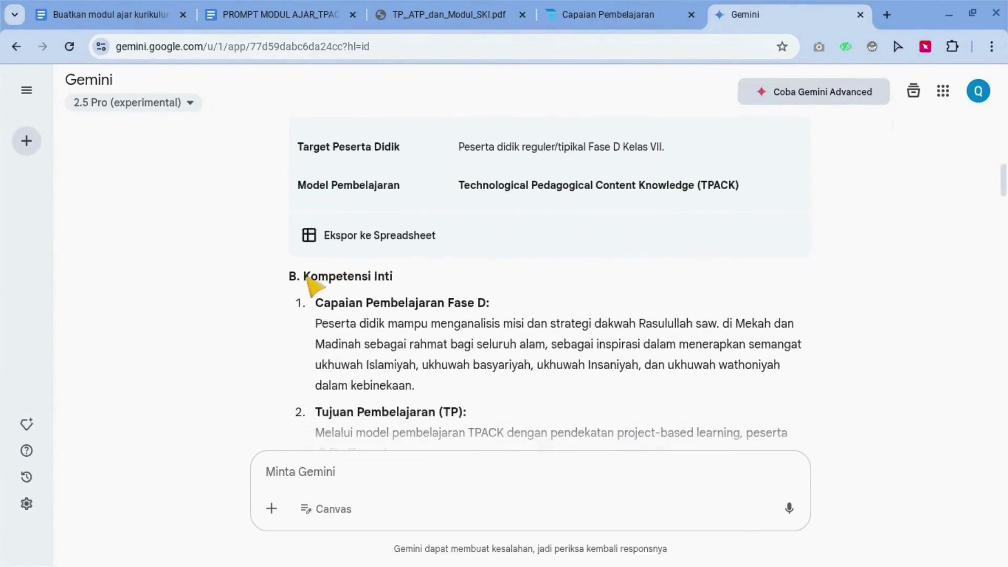
Go over the start of Kompetensi Inti, highlighting the Capaian Pembelajaran Fase D and Tujuan Pembelajaran (TP) headings
left_click_drag(275, 282, 411, 289)
left_click(412, 289)
scroll(474, 280, "down", 1)
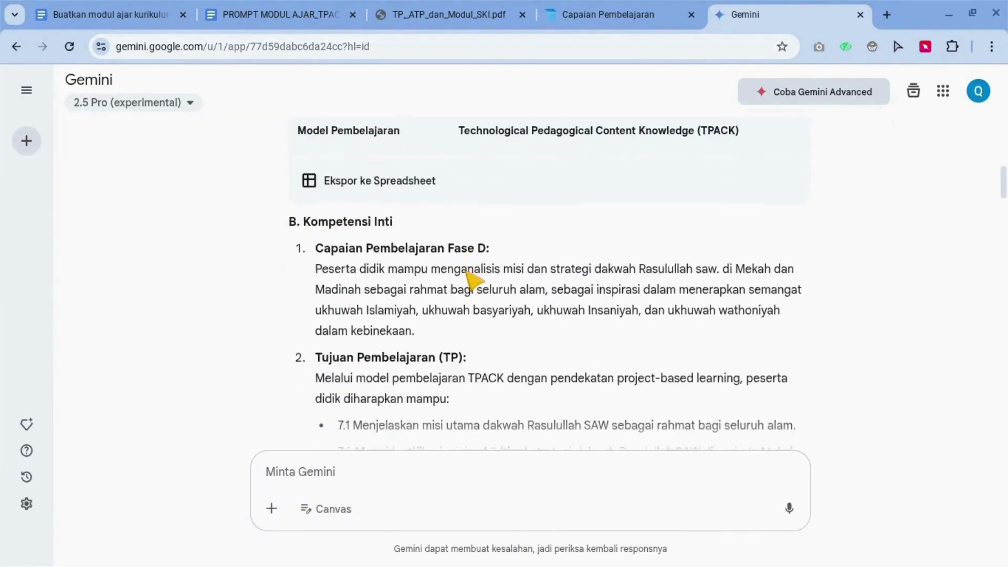
left_click_drag(315, 239, 461, 239)
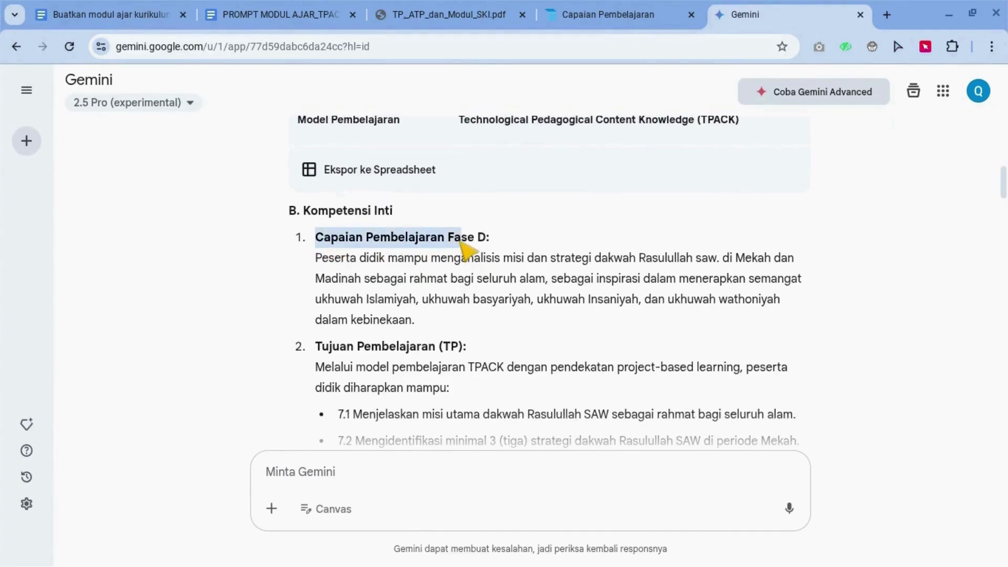
scroll(461, 239, "down", 2)
left_click_drag(317, 256, 454, 263)
Look through the KKTP criteria and highlight the Asesmen Diagnostik, Asesmen Formatif and Asesmen Sumatif labels
scroll(460, 268, "down", 3)
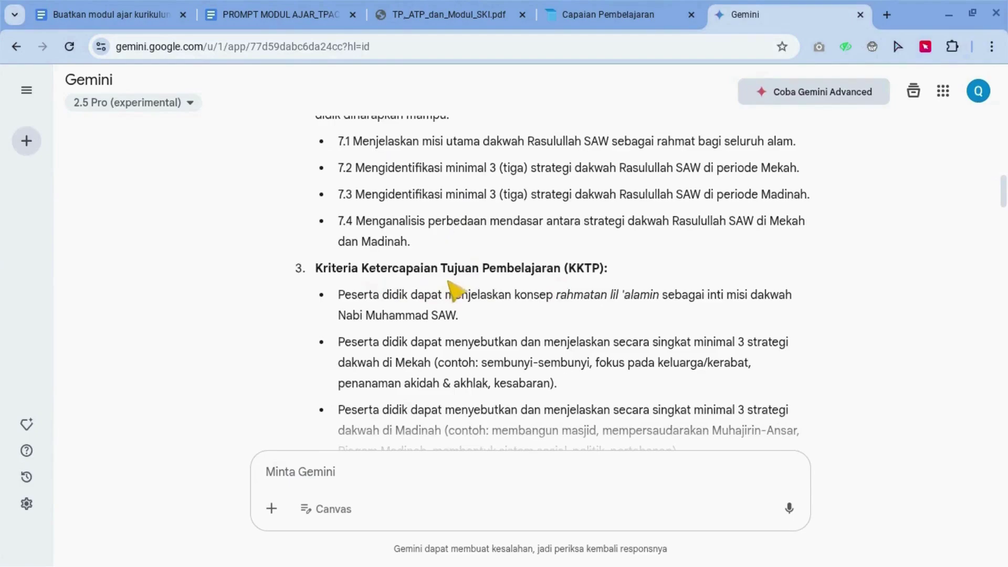
scroll(457, 289, "down", 4)
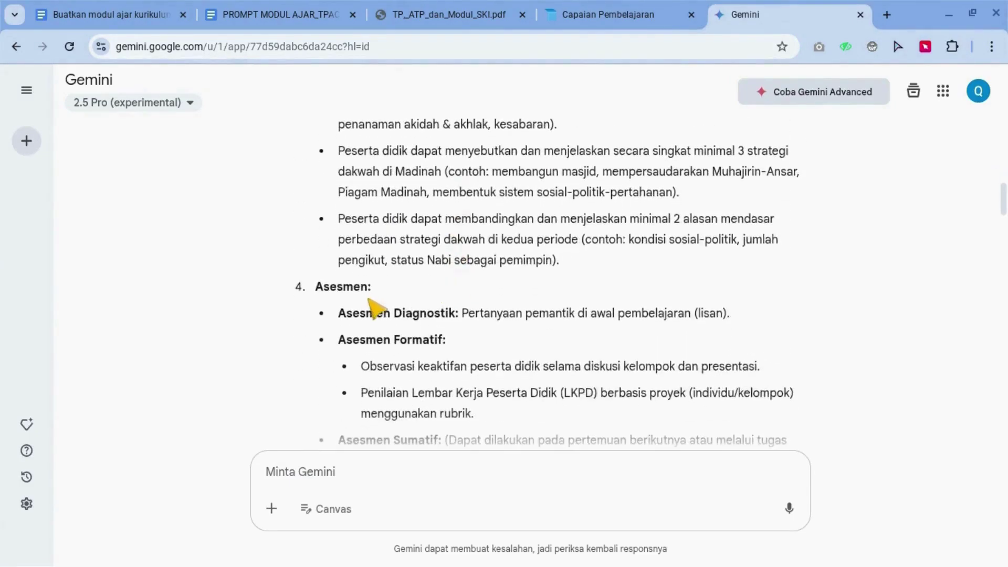
scroll(369, 301, "down", 2)
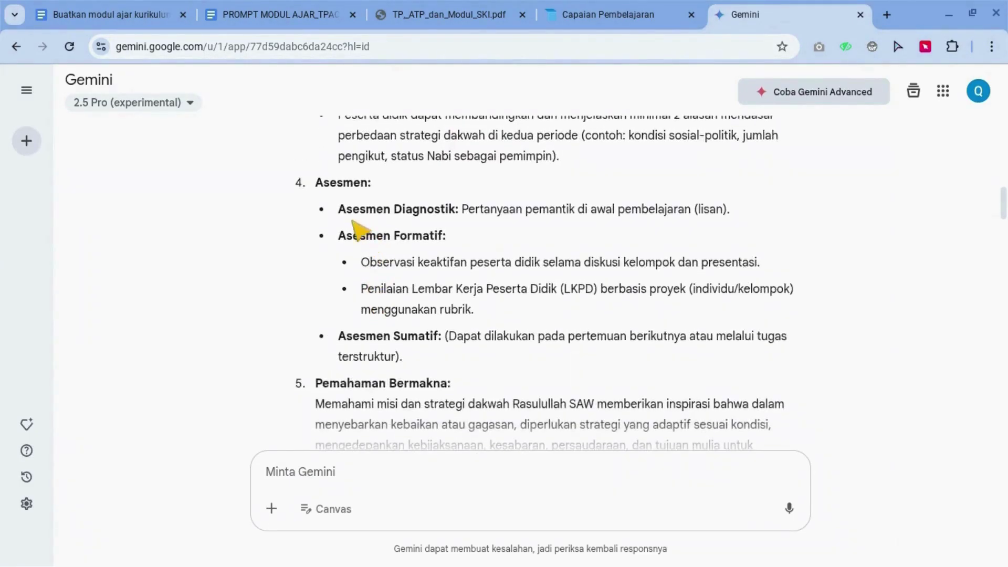
left_click_drag(339, 209, 439, 211)
left_click_drag(339, 238, 430, 236)
left_click_drag(345, 337, 422, 343)
Highlight the headings Pemahaman Bermakna, Pertanyaan Pemantik and Kegiatan Pembelajaran (Model TPACK) one after another while reading their content
scroll(432, 350, "down", 2)
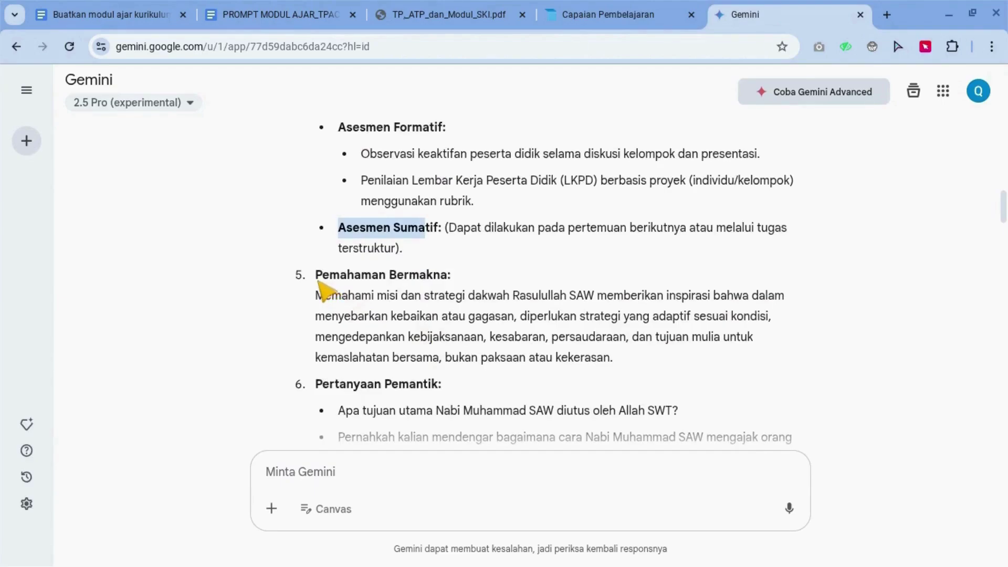
left_click_drag(318, 283, 427, 276)
scroll(432, 286, "down", 2)
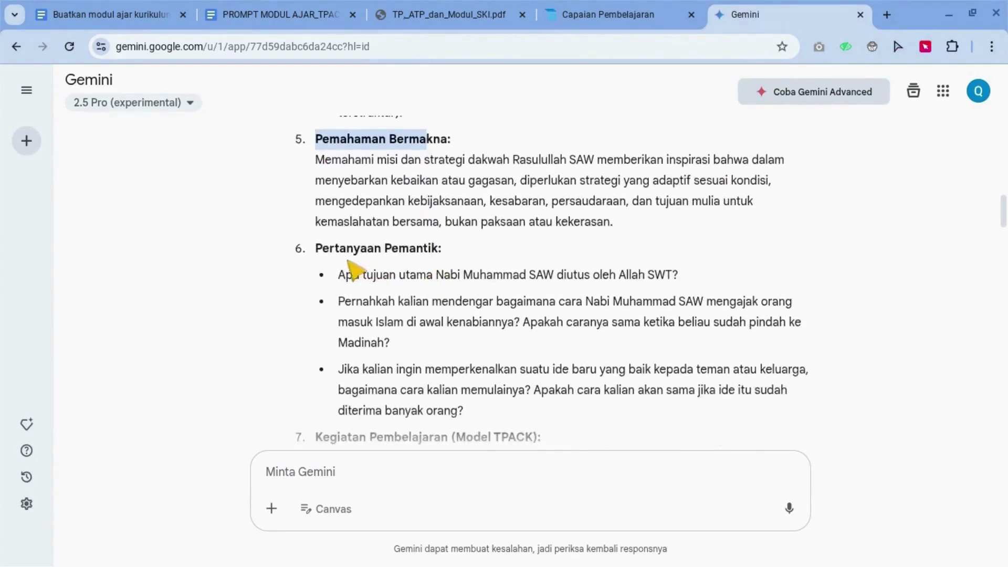
left_click_drag(321, 250, 428, 254)
scroll(430, 255, "down", 2)
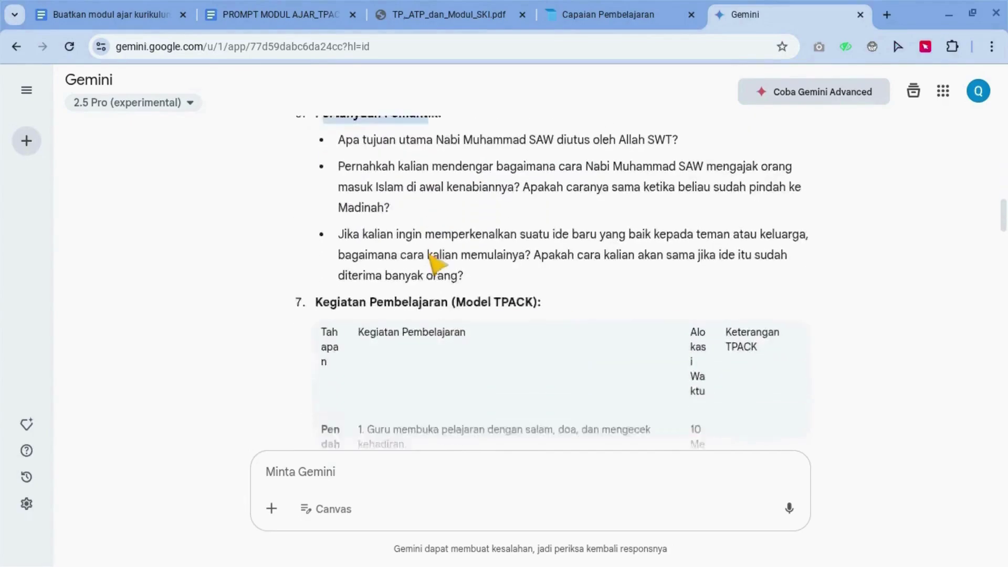
left_click_drag(317, 266, 540, 279)
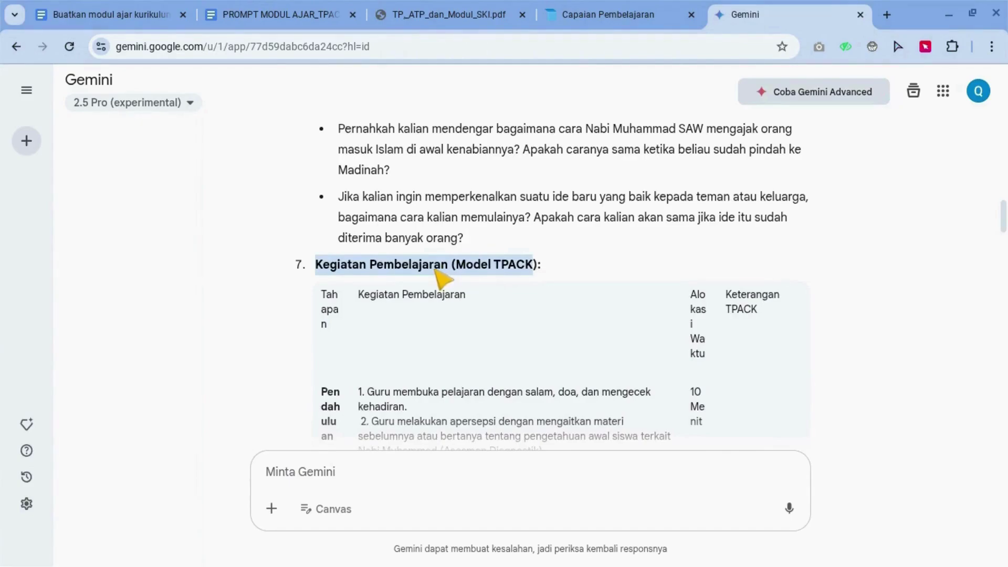
Examine the Pendahuluan and Orientasi rows of the learning activities table, highlighting the Orientasi heading and both rows' time allocations
scroll(438, 272, "down", 1)
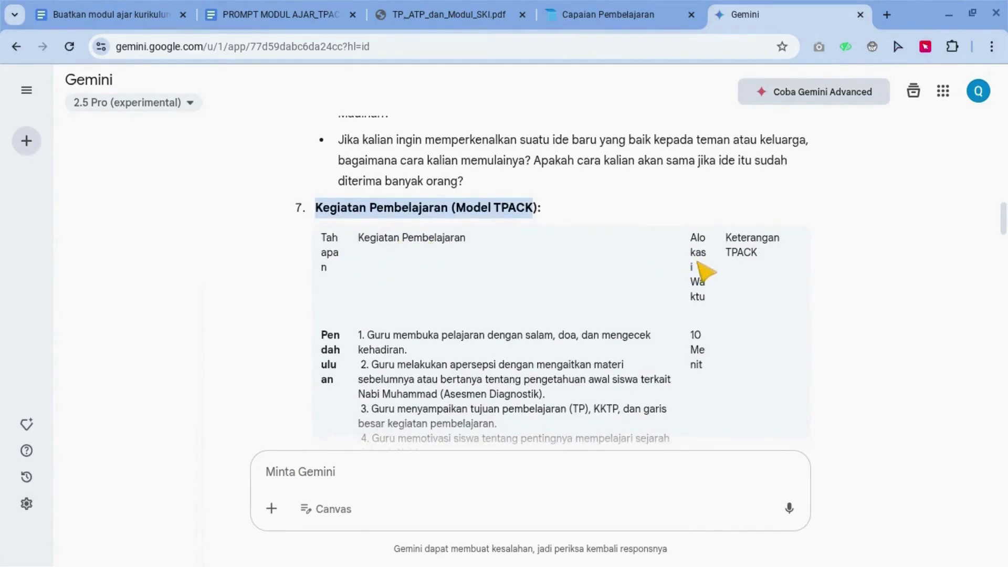
scroll(704, 271, "down", 1)
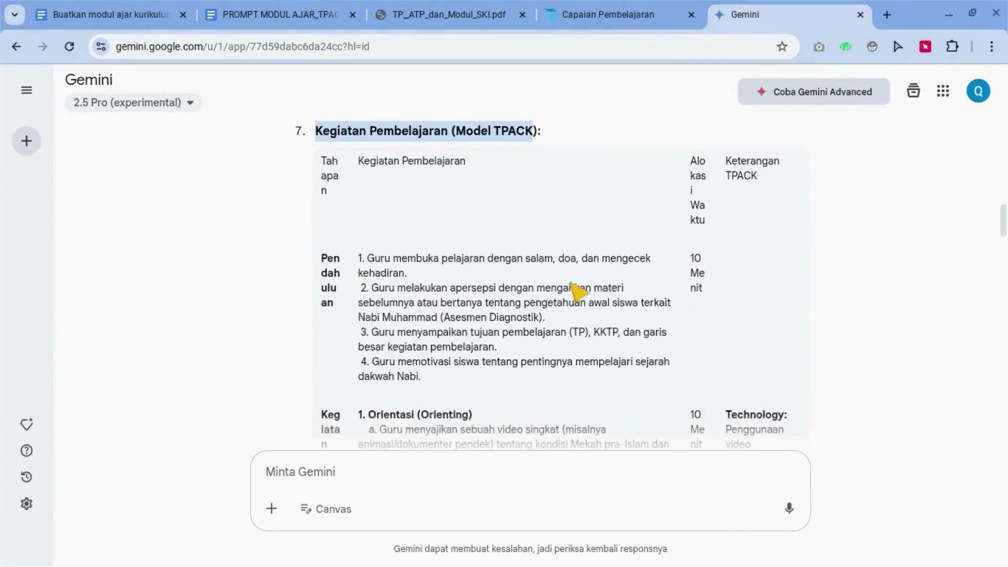
left_click_drag(693, 264, 707, 289)
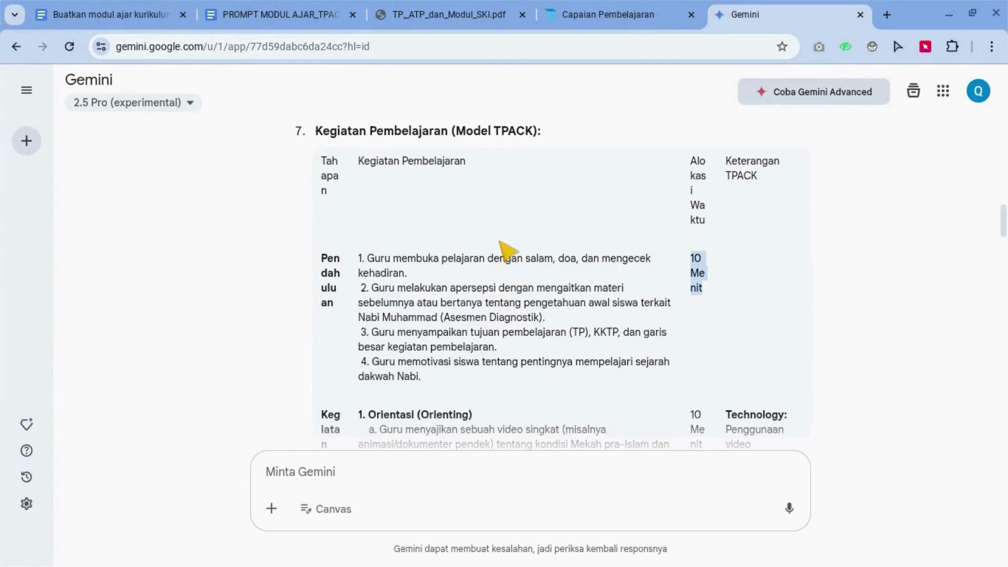
scroll(420, 258, "down", 2)
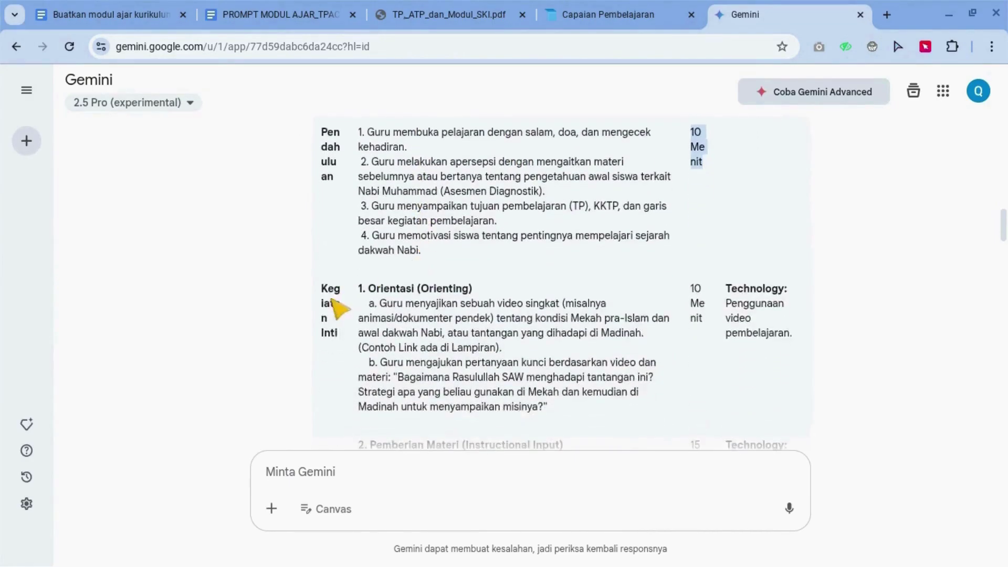
left_click_drag(358, 289, 469, 290)
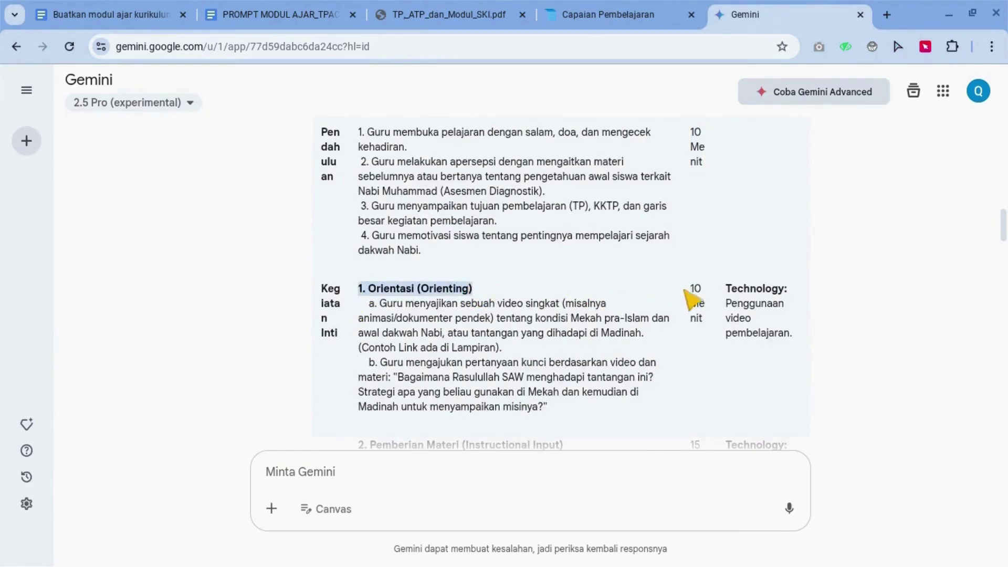
left_click_drag(694, 296, 709, 318)
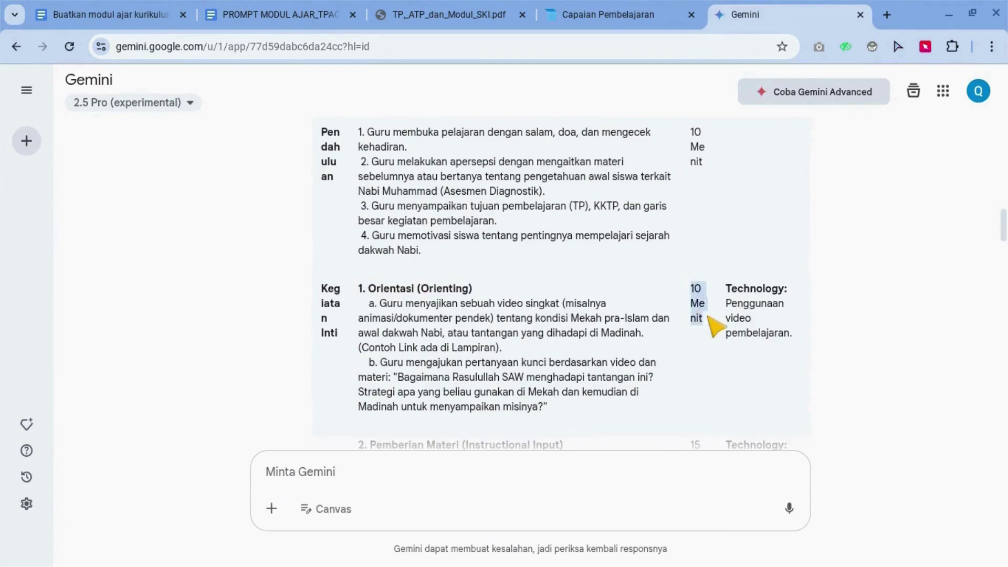
Read the Pemberian Materi (Instructional Input) row of the activities table, including its time allocation and TPACK notes
scroll(709, 318, "down", 3)
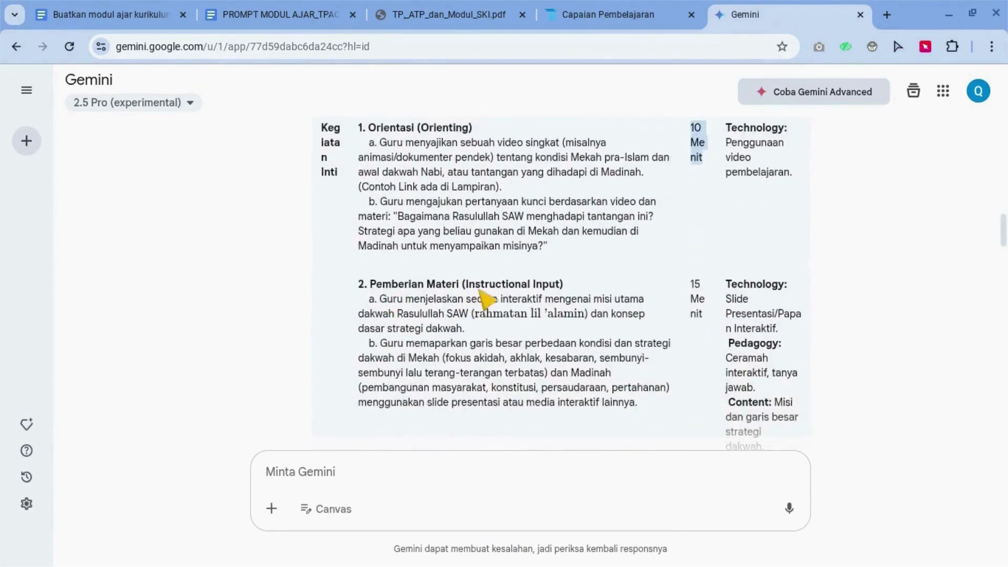
left_click(689, 294)
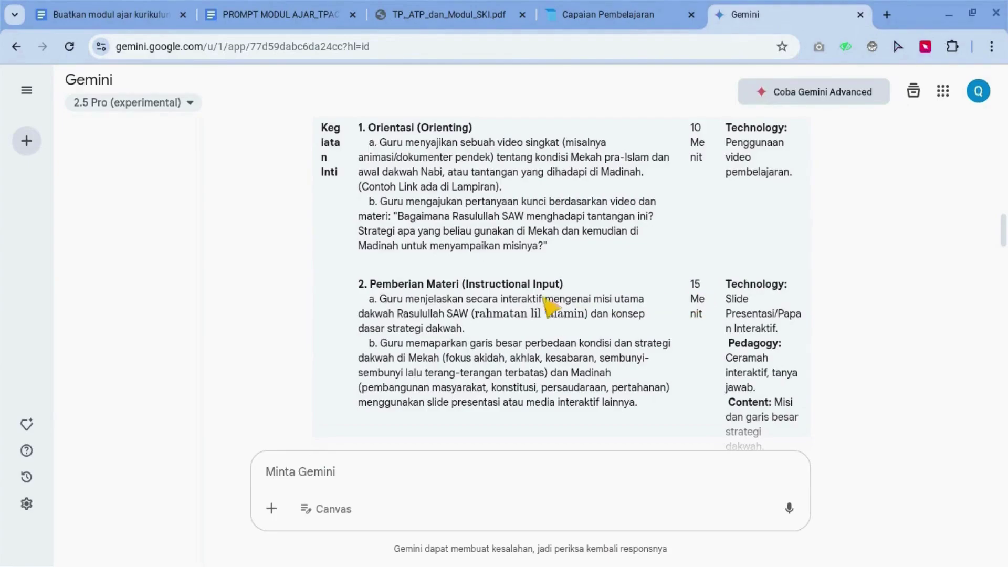
scroll(439, 307, "down", 3)
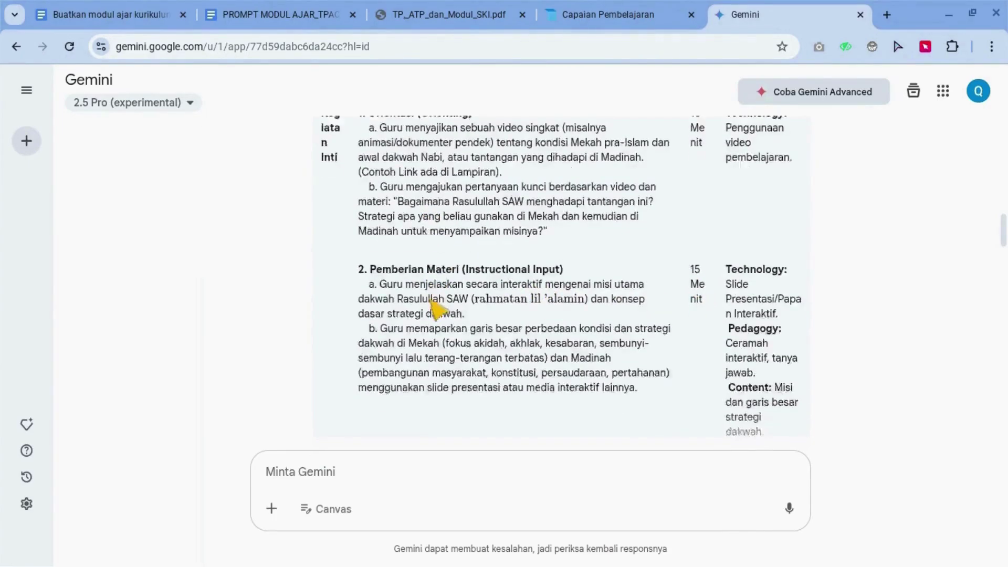
Read the Aktivitas Kelompok, Evaluasi and Penghargaan rows of the activities table and the Refleksi Peserta Didik dan Pendidik section
scroll(438, 307, "down", 1)
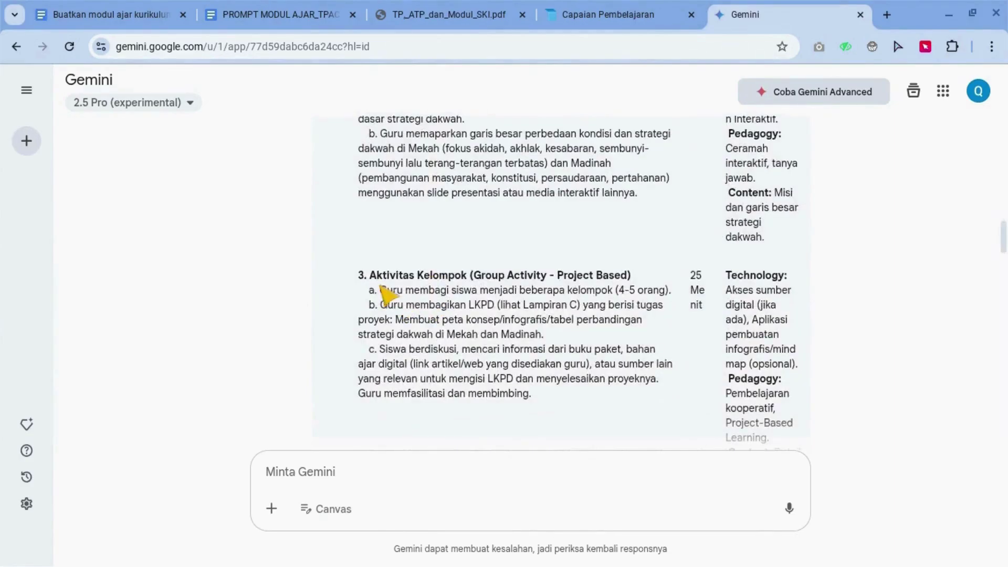
scroll(441, 289, "down", 6)
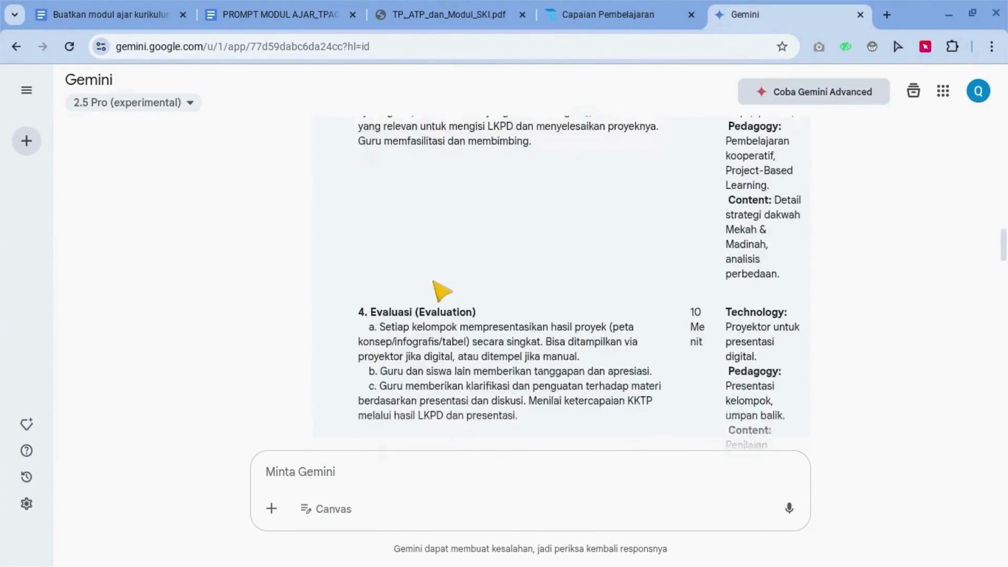
scroll(441, 289, "down", 4)
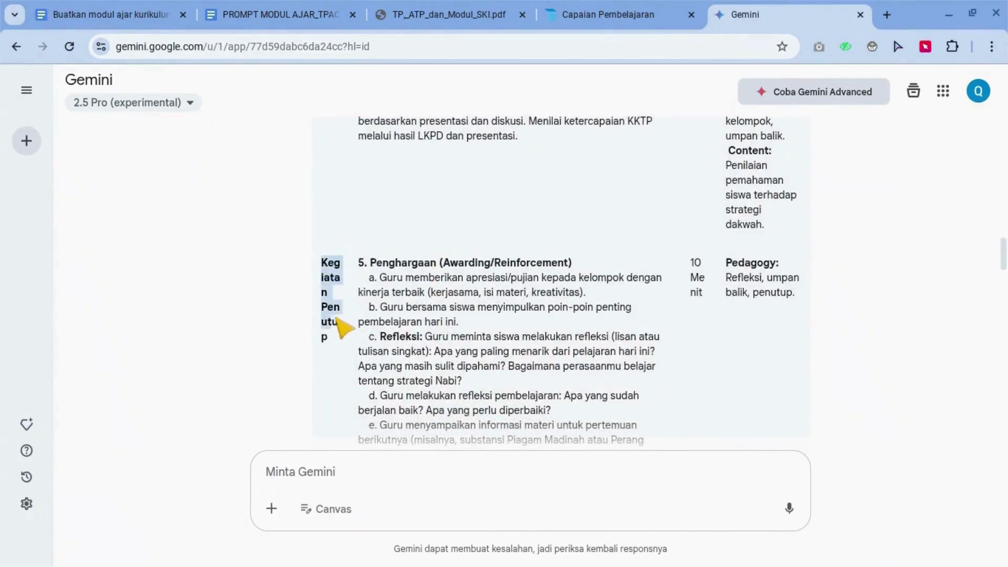
scroll(657, 293, "down", 3)
scroll(665, 302, "down", 3)
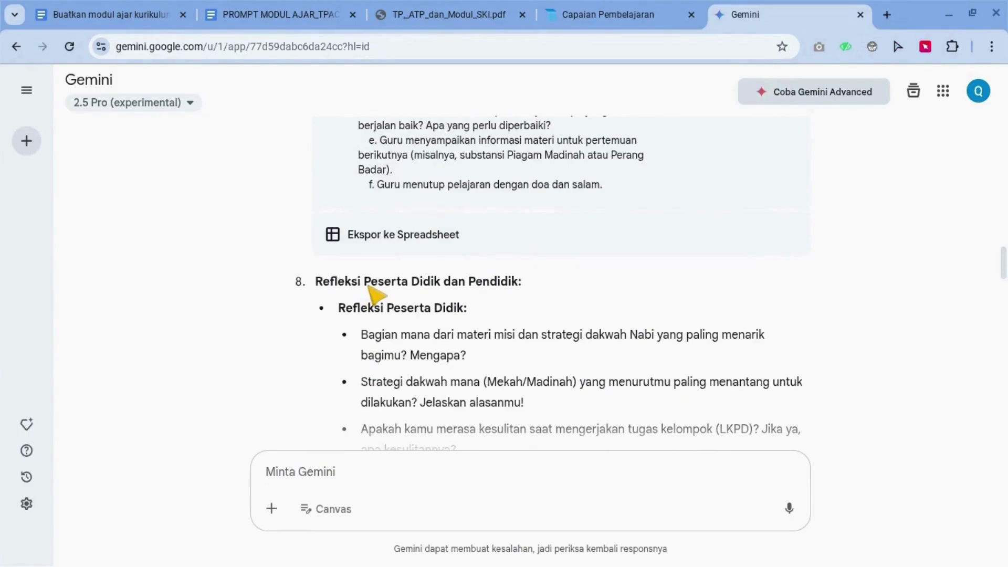
scroll(375, 297, "down", 4)
scroll(369, 284, "down", 5)
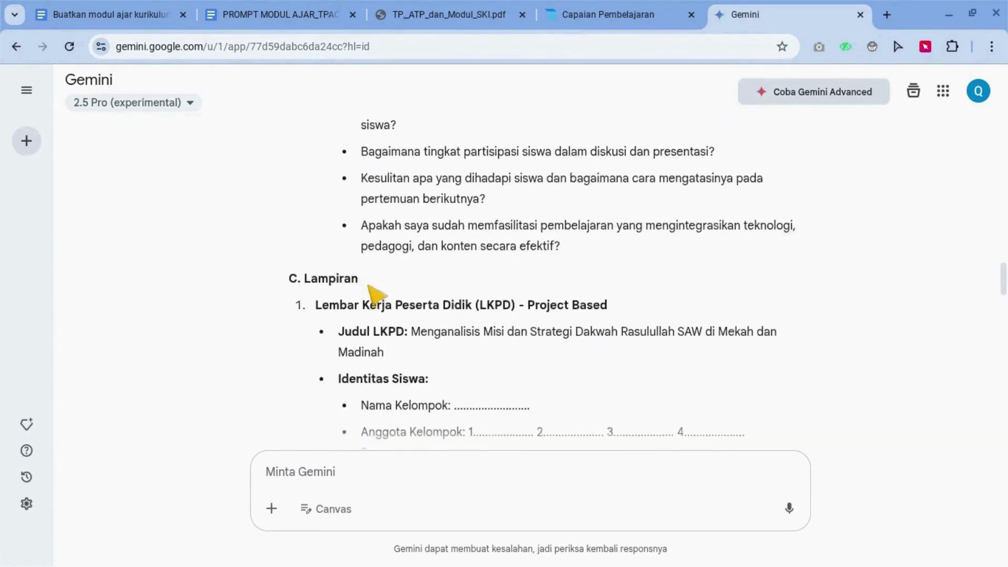
Read the LKPD worksheet in the Lampiran, from its title and study instructions through the project tasks to the group discussion questions
scroll(359, 301, "down", 3)
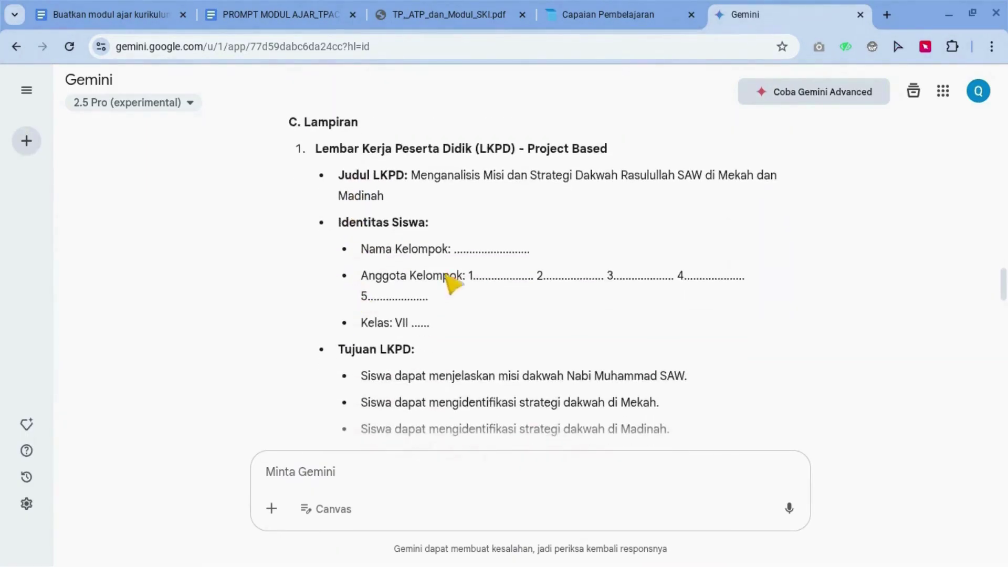
scroll(460, 284, "down", 8)
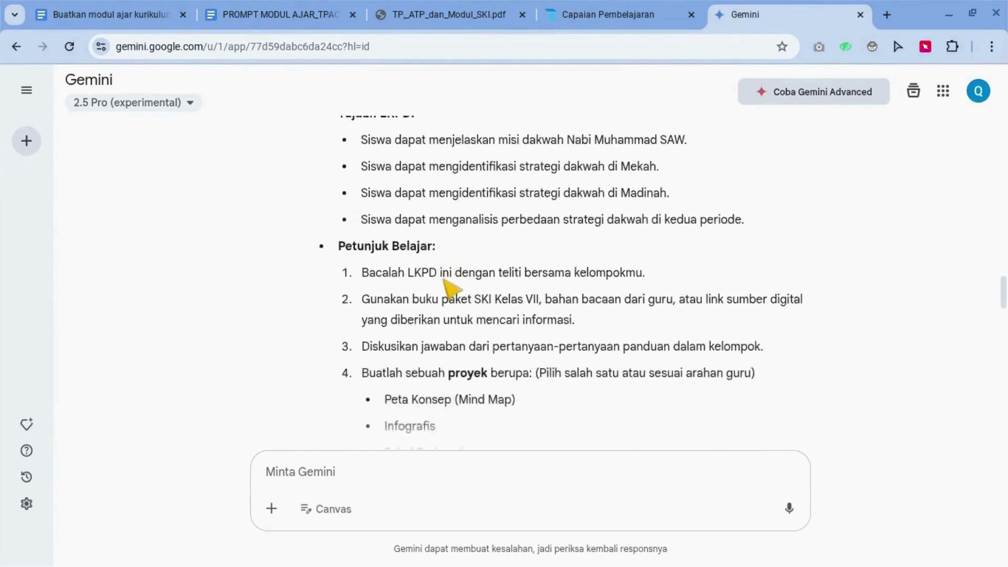
scroll(449, 286, "down", 8)
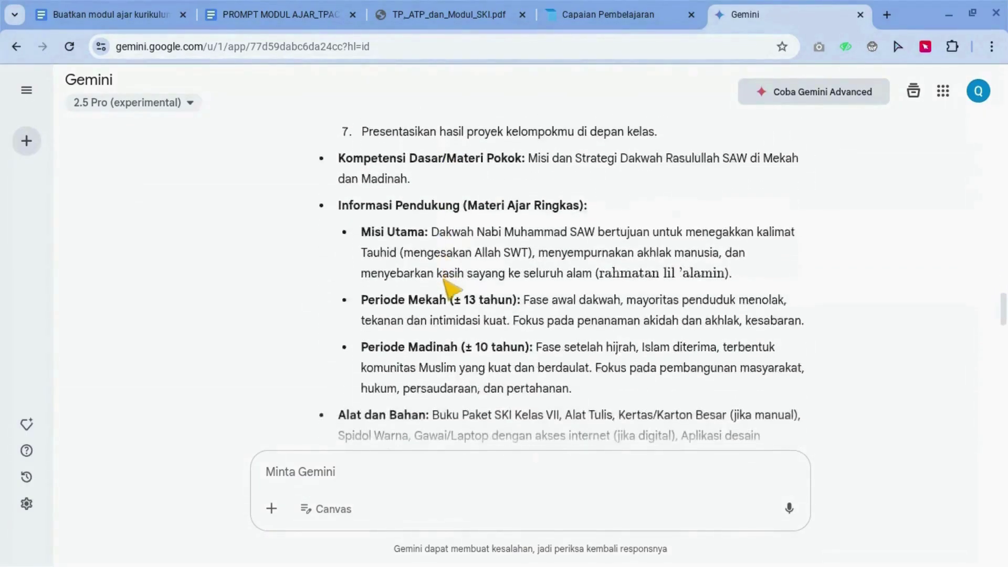
scroll(449, 286, "down", 6)
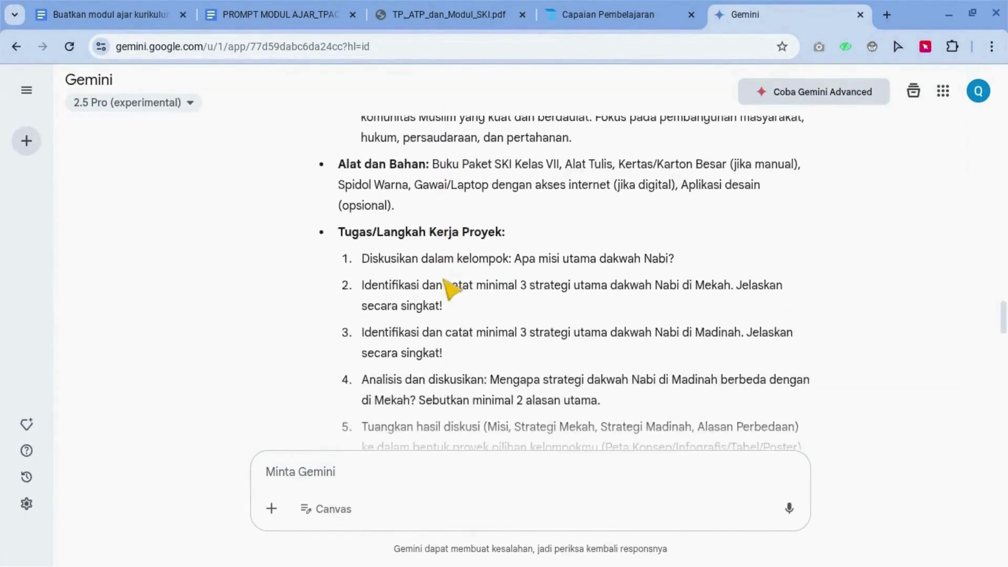
scroll(449, 286, "down", 5)
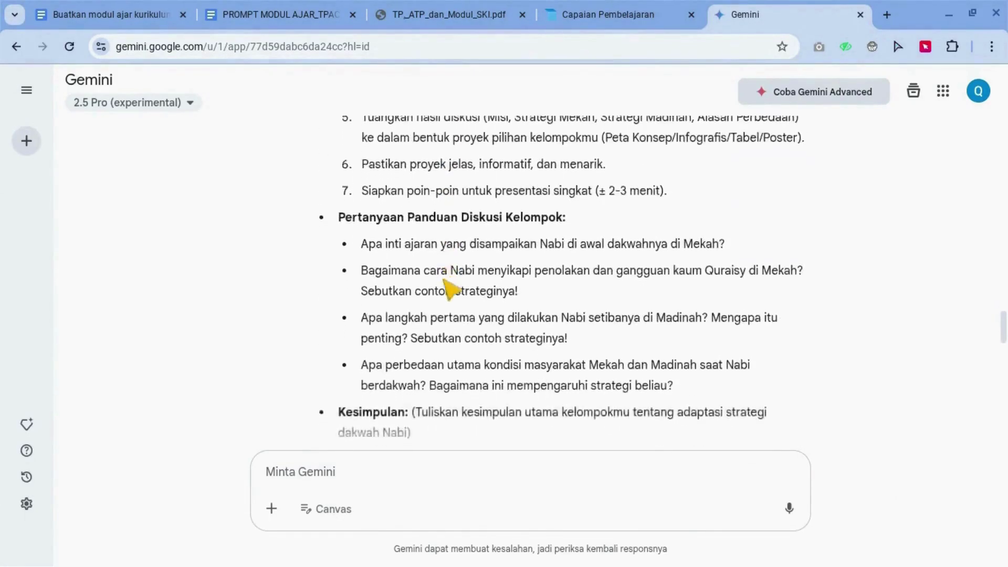
scroll(445, 281, "down", 2)
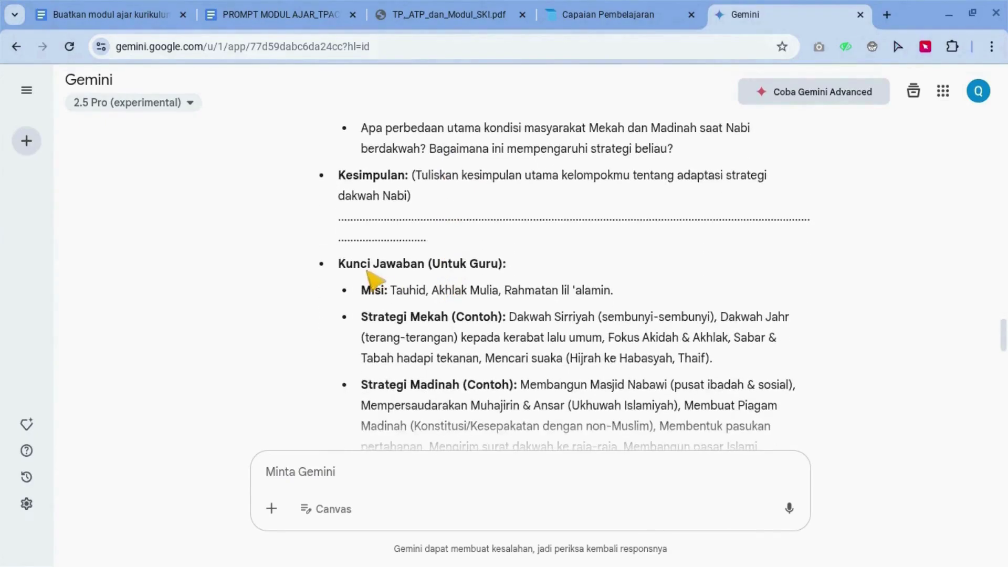
Examine the Kunci Jawaban and the Rubrik Penilaian Proyek LKPD table with its scoring criteria, highlighting the rubric heading
scroll(453, 286, "down", 6)
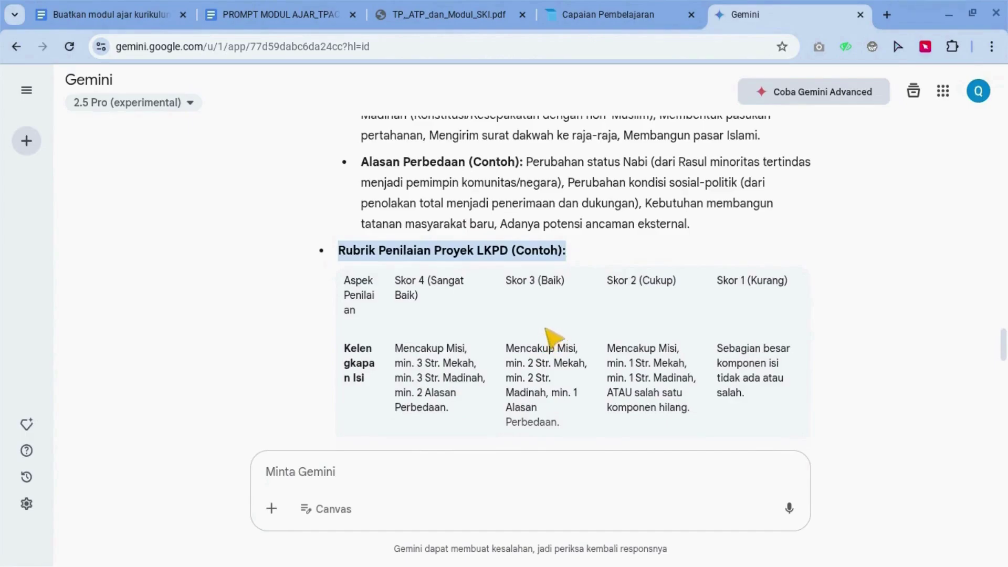
scroll(548, 339, "down", 8)
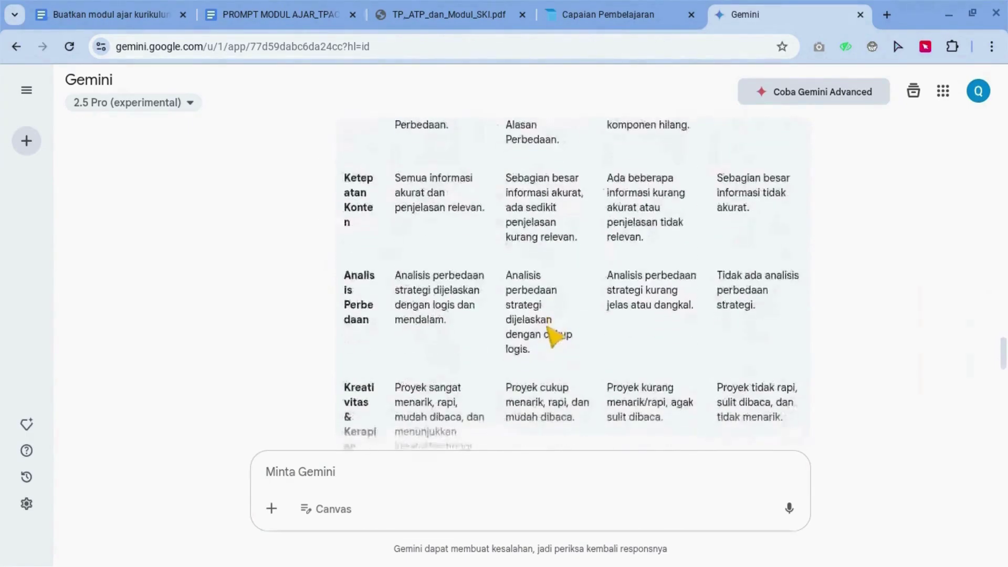
scroll(555, 336, "down", 5)
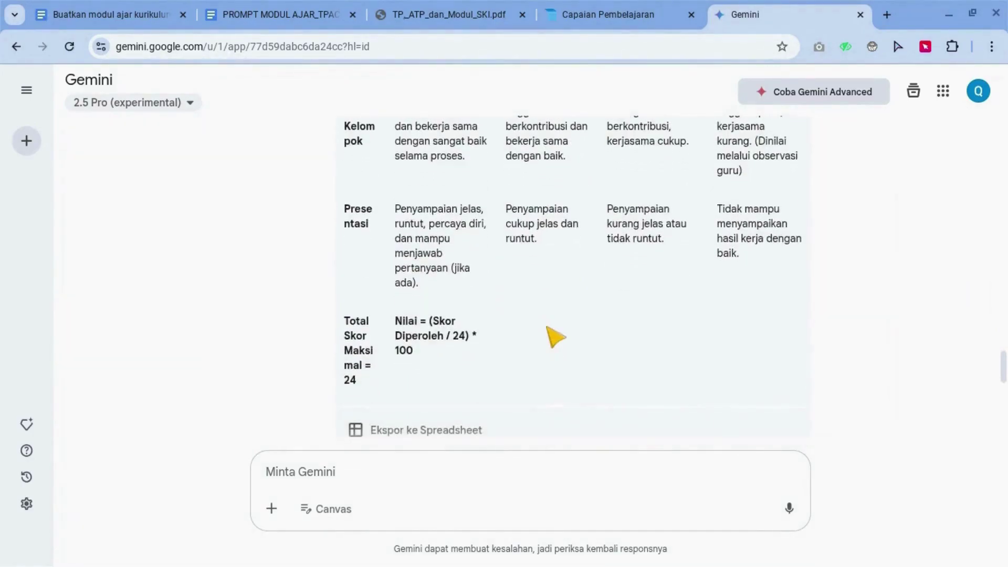
scroll(548, 336, "down", 3)
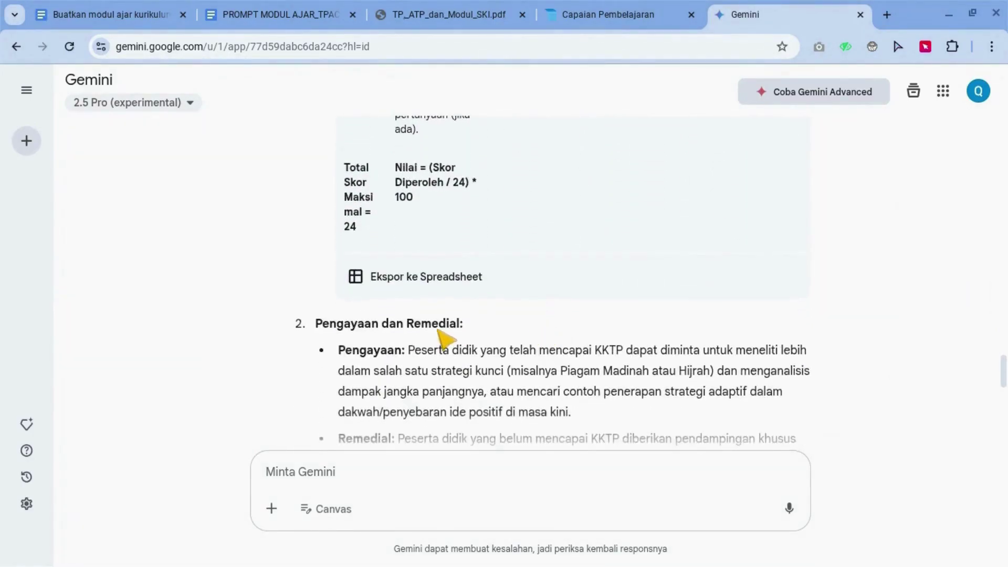
Review the Pengayaan dan Remedial, Bahan Bacaan and Media Pembelajaran sections, including the example YouTube video links
scroll(447, 334, "down", 7)
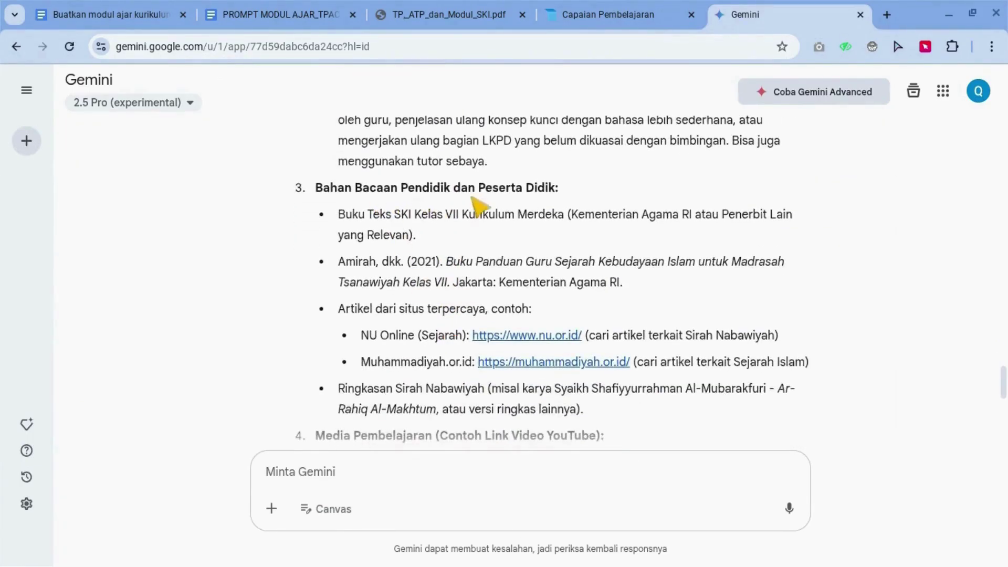
scroll(478, 205, "down", 4)
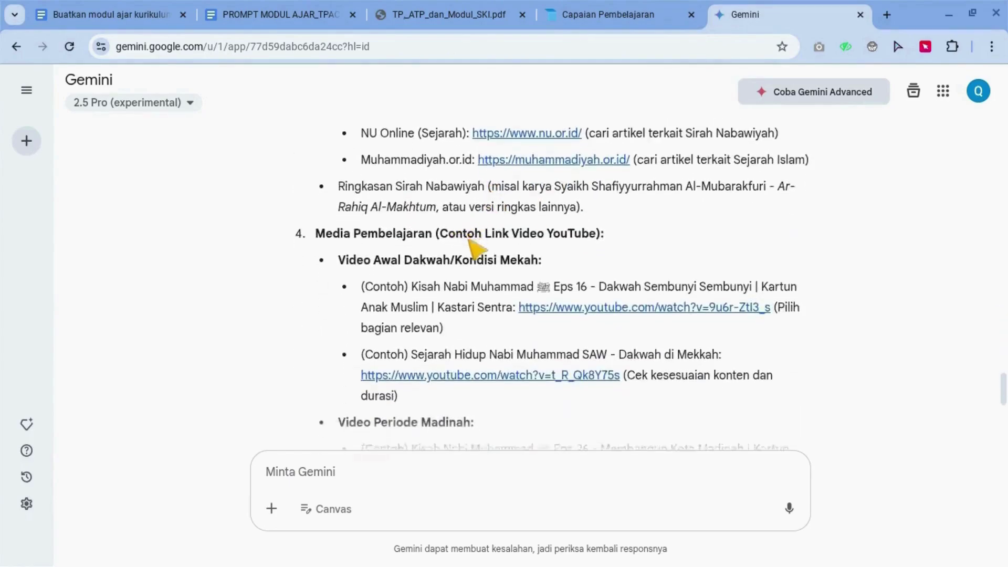
scroll(476, 247, "down", 3)
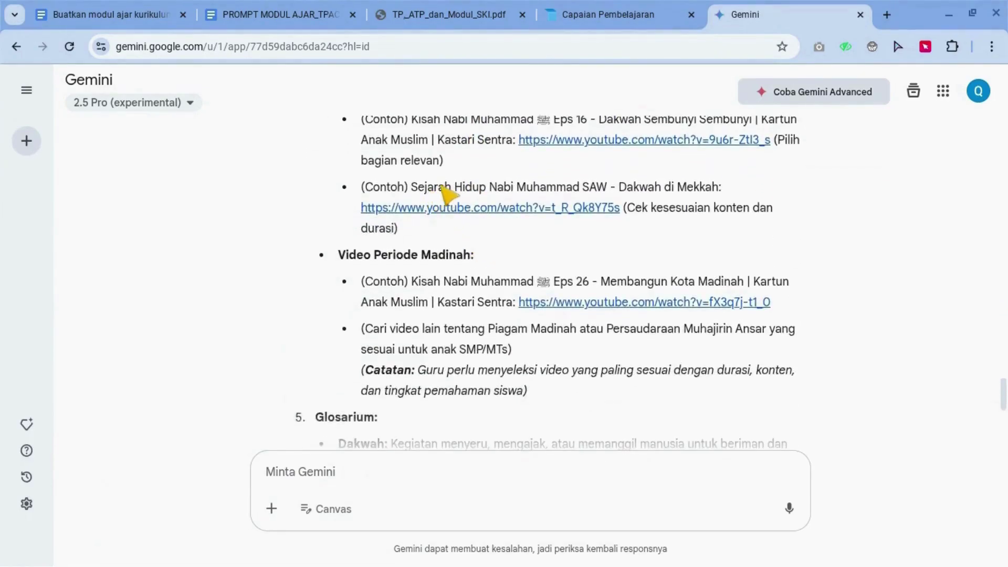
scroll(449, 189, "up", 2)
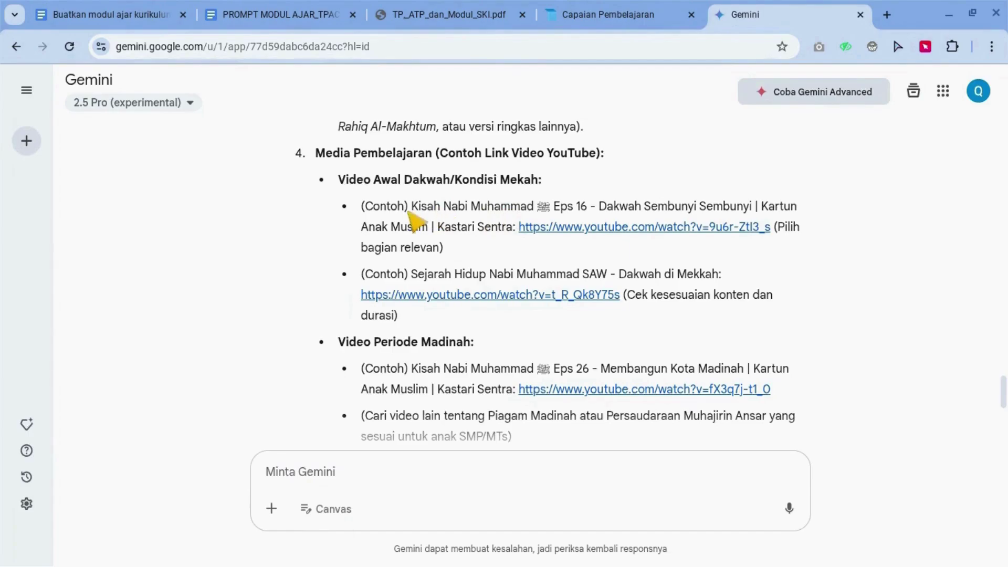
scroll(407, 215, "down", 3)
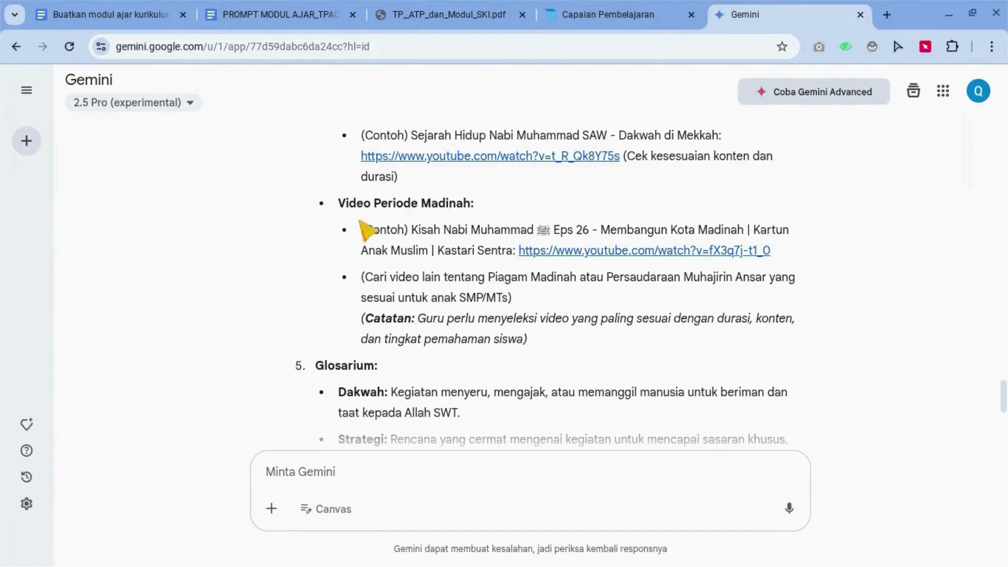
Look through the Glosarium, the Daftar Pustaka and the closing Catatan of the generated module
scroll(388, 226, "down", 2)
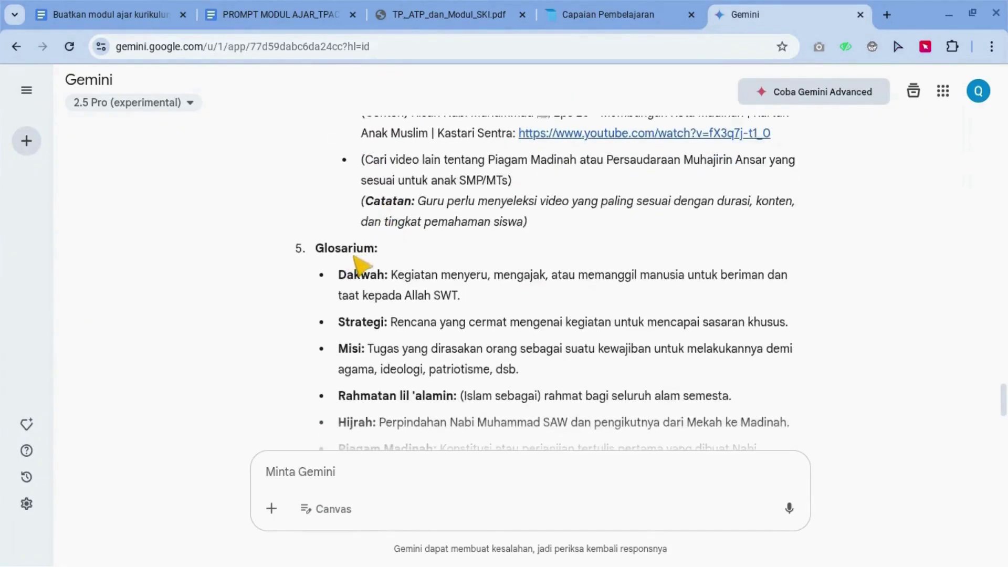
scroll(356, 263, "down", 3)
scroll(356, 263, "down", 5)
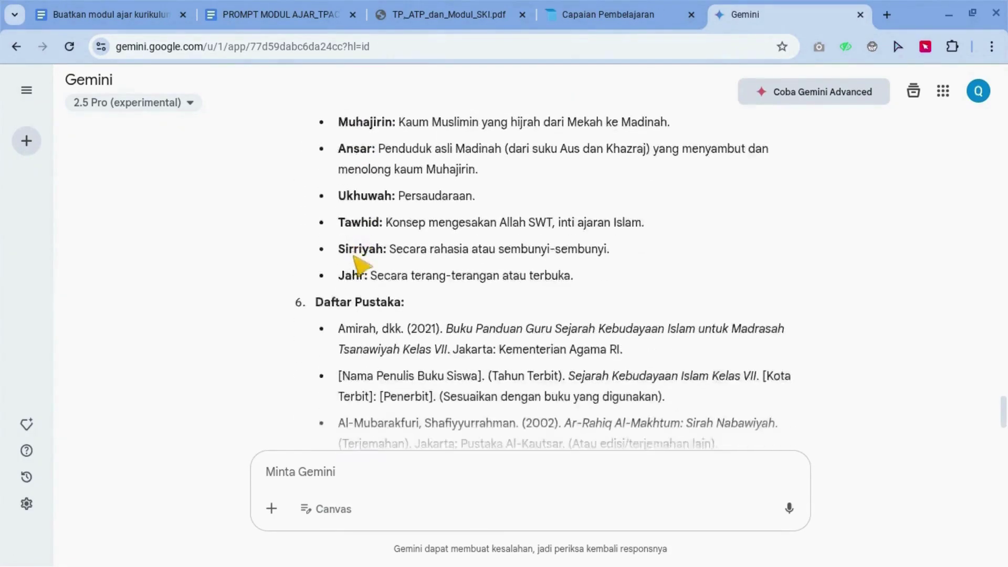
scroll(344, 263, "down", 1)
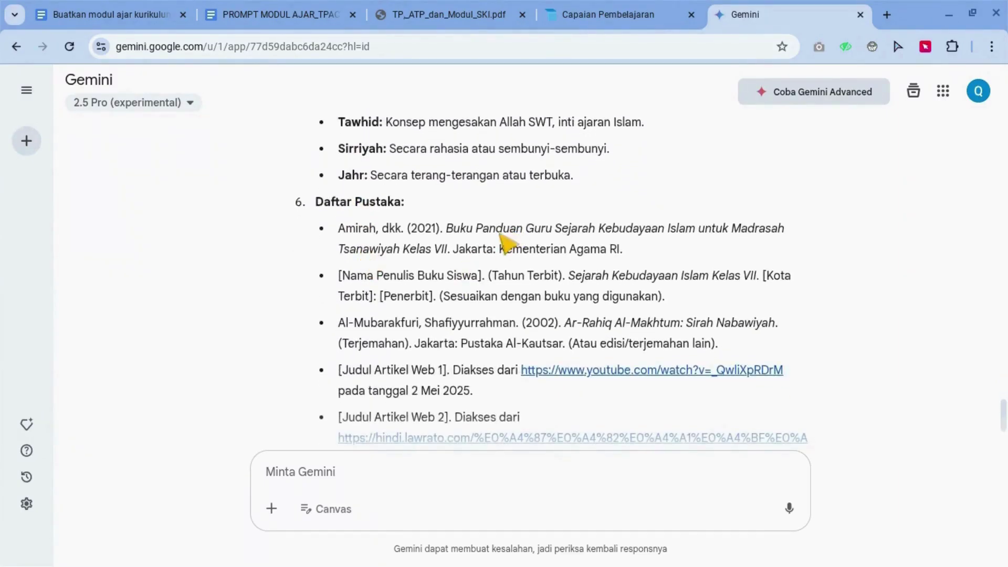
scroll(509, 242, "down", 5)
scroll(505, 243, "down", 4)
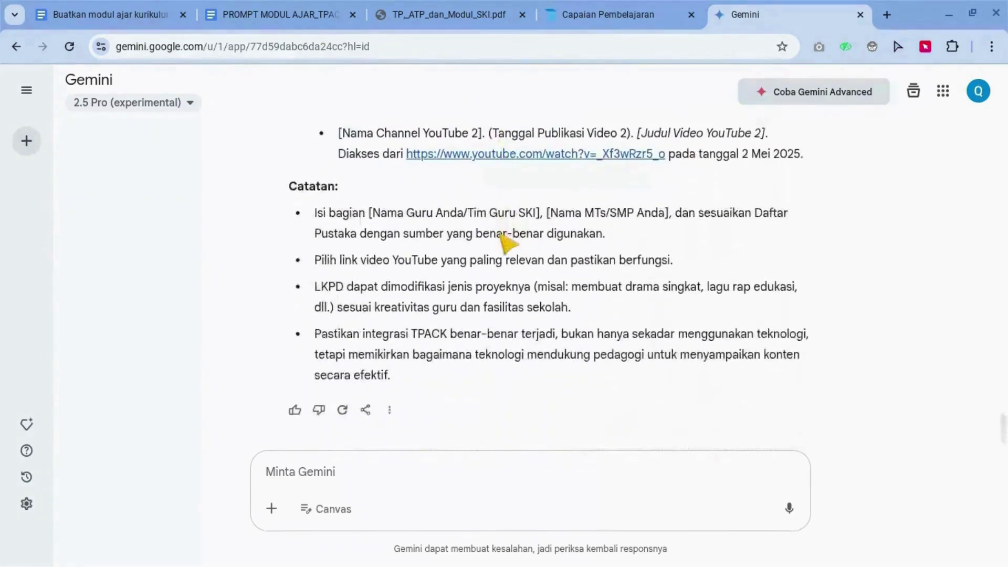
Export the generated module to Google Docs and open the new document
left_click(366, 410)
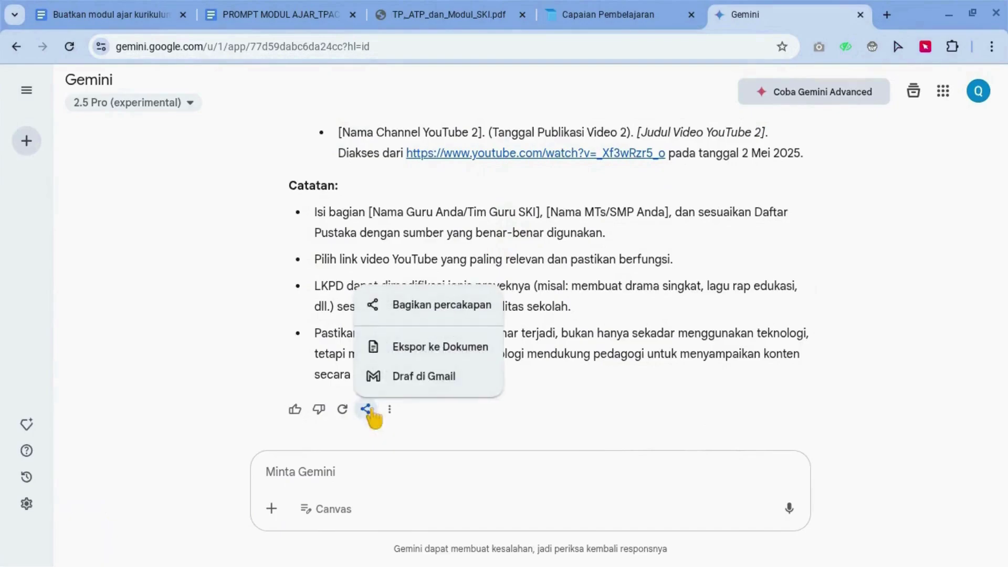
left_click(423, 349)
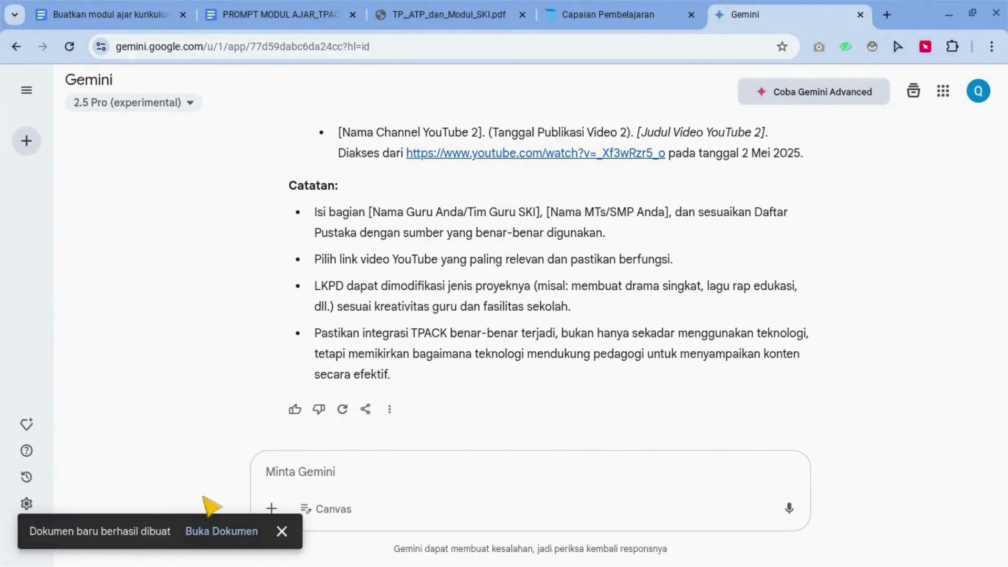
left_click(213, 531)
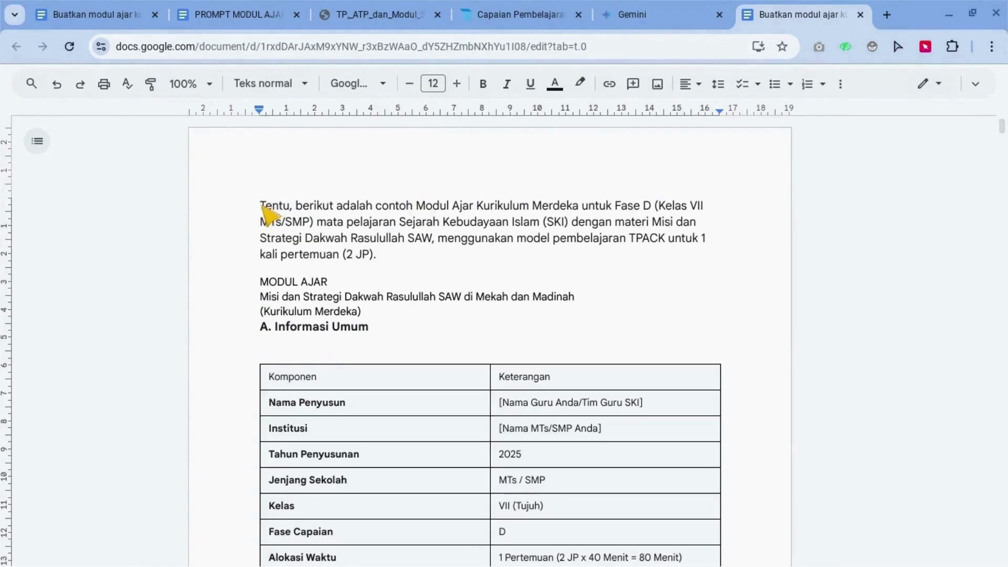
Delete the introductory paragraph beginning "Tentu, berikut adalah contoh" and centre the "MODUL AJAR" title
left_click_drag(262, 206, 393, 260)
key("BackSpace")
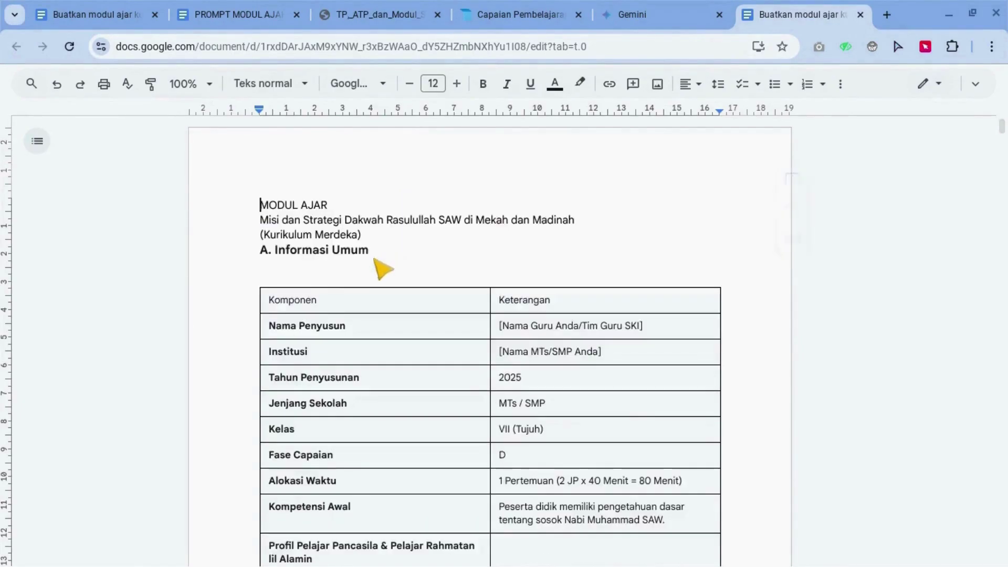
key("shift+End")
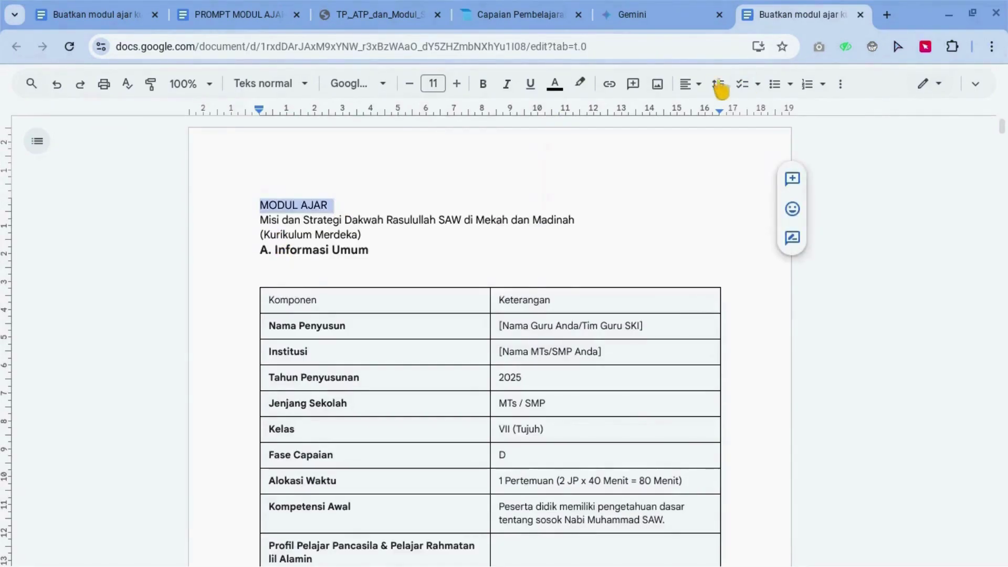
left_click(690, 84)
left_click(713, 111)
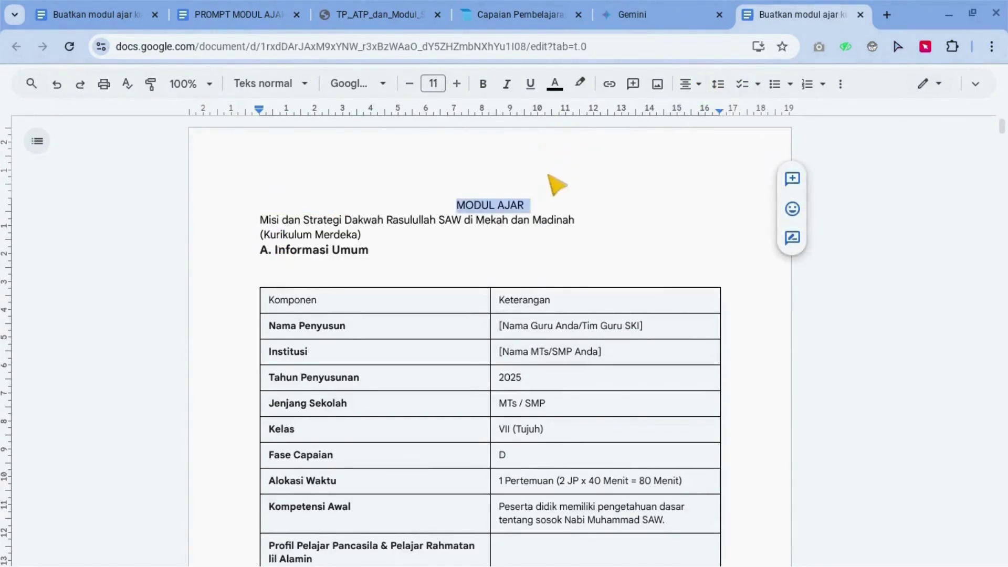
Add a blank line below the "MODUL AJAR" title and make the title bold
left_click(547, 209)
key("Return")
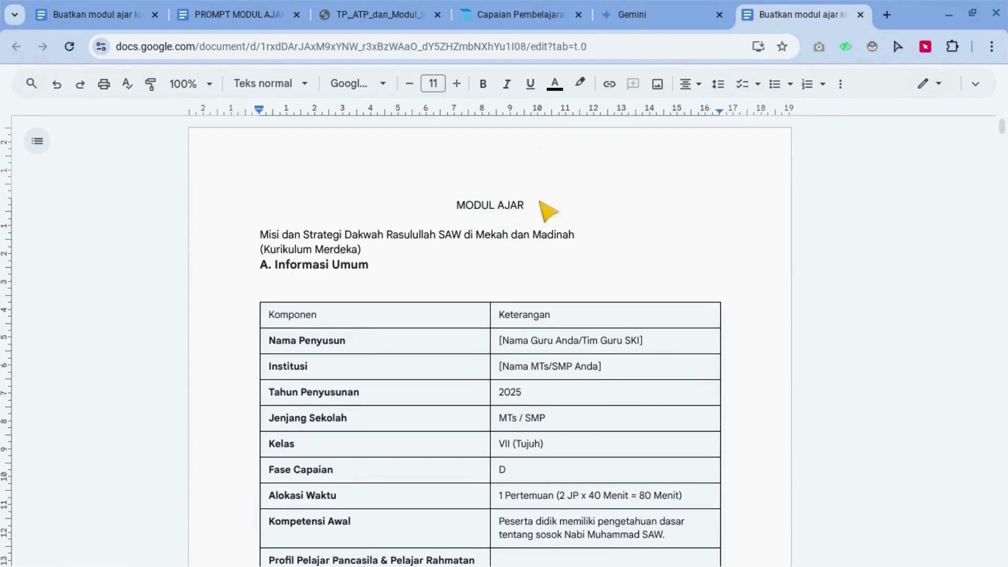
left_click_drag(460, 208, 537, 213)
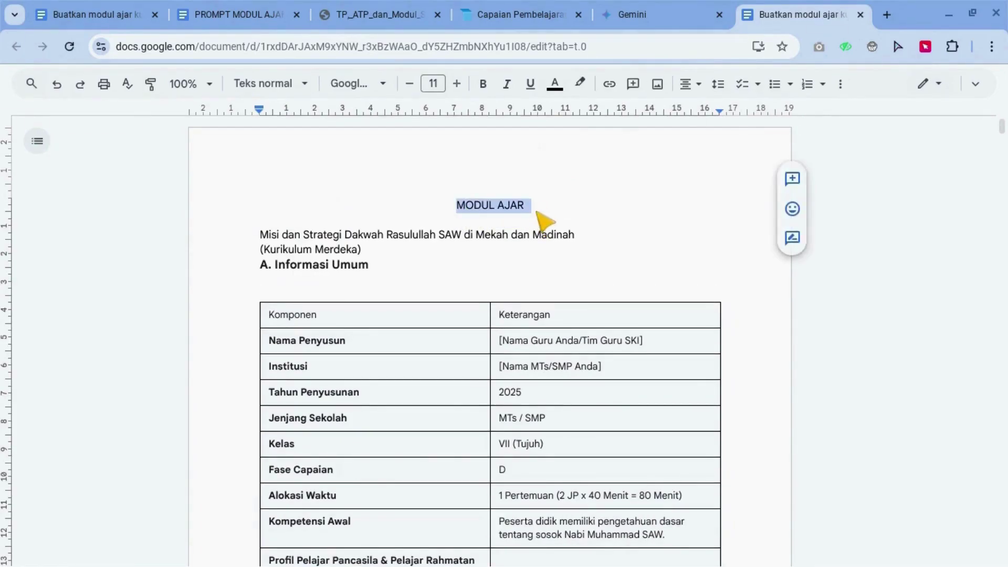
key("ctrl+b")
left_click(458, 318)
Look through the Informasi Umum table of the exported document down to the B. Kompetensi Inti section
scroll(457, 318, "down", 2)
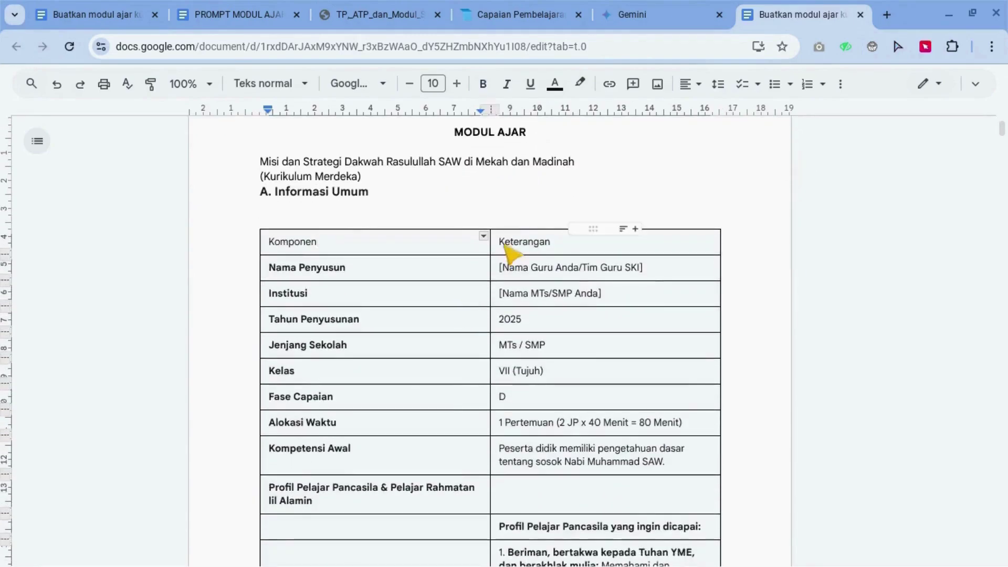
left_click_drag(481, 111, 436, 111)
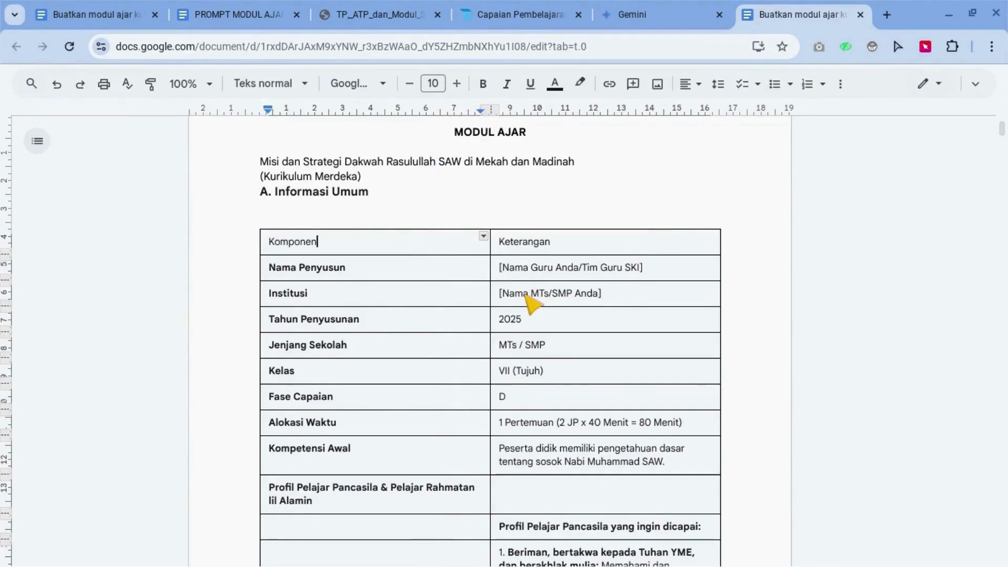
scroll(506, 248, "down", 5)
scroll(531, 302, "down", 10)
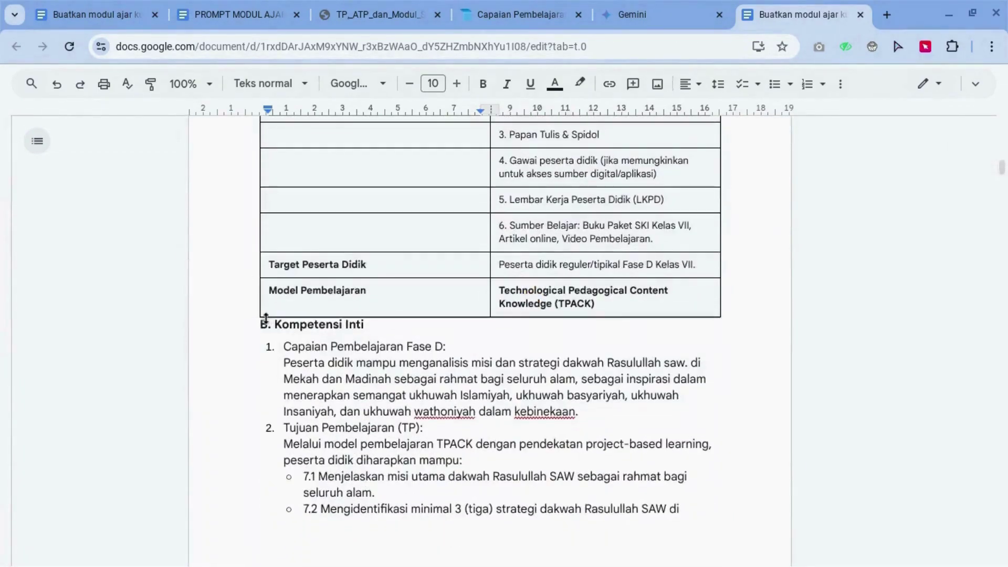
Compare the Kegiatan Pembelajaran (Model TPACK) table in the exported document with the same table in the Gemini response
left_click(266, 317)
scroll(374, 325, "down", 10)
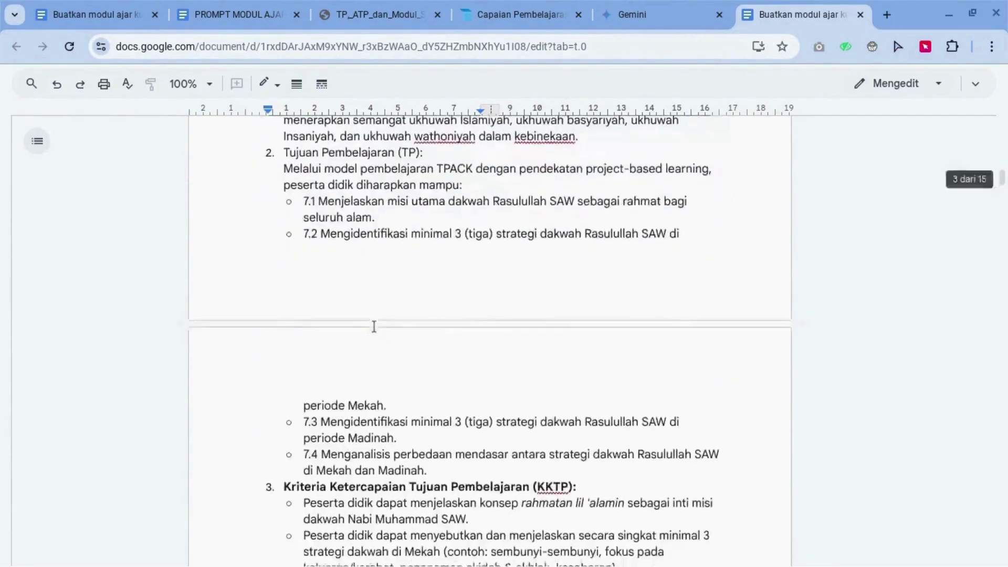
scroll(374, 326, "down", 10)
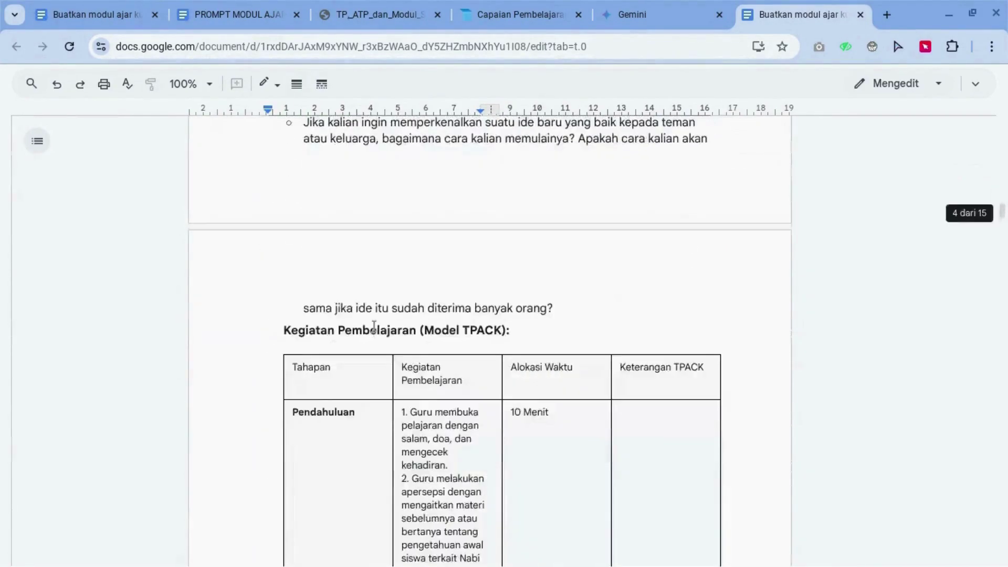
left_click(641, 14)
scroll(515, 262, "up", 20)
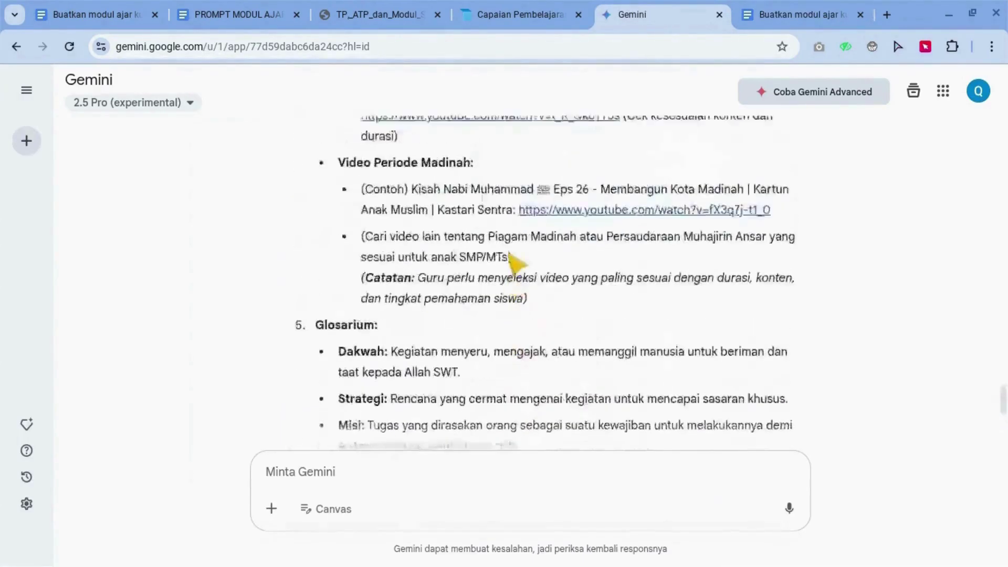
scroll(512, 260, "up", 20)
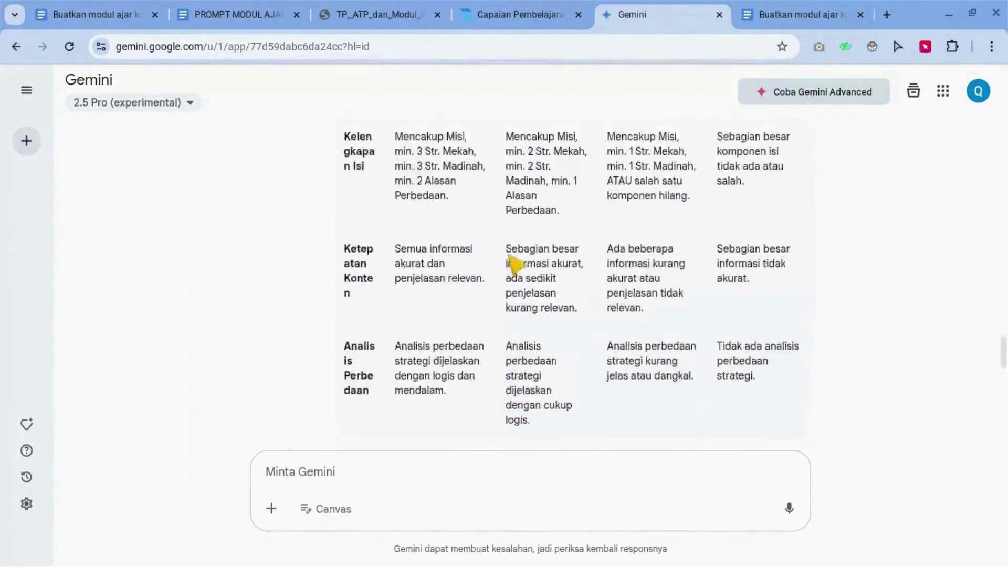
scroll(512, 257, "up", 20)
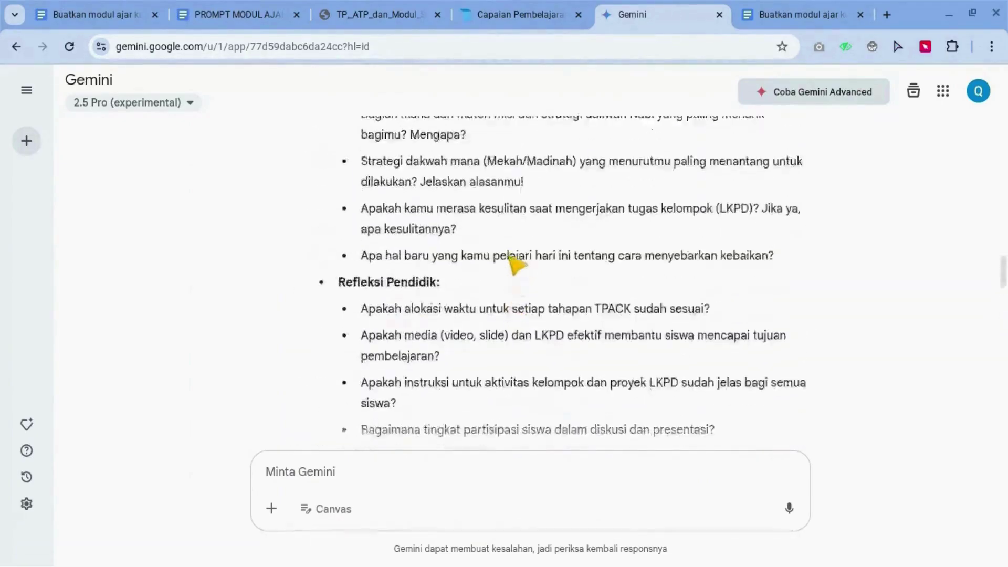
scroll(516, 264, "up", 20)
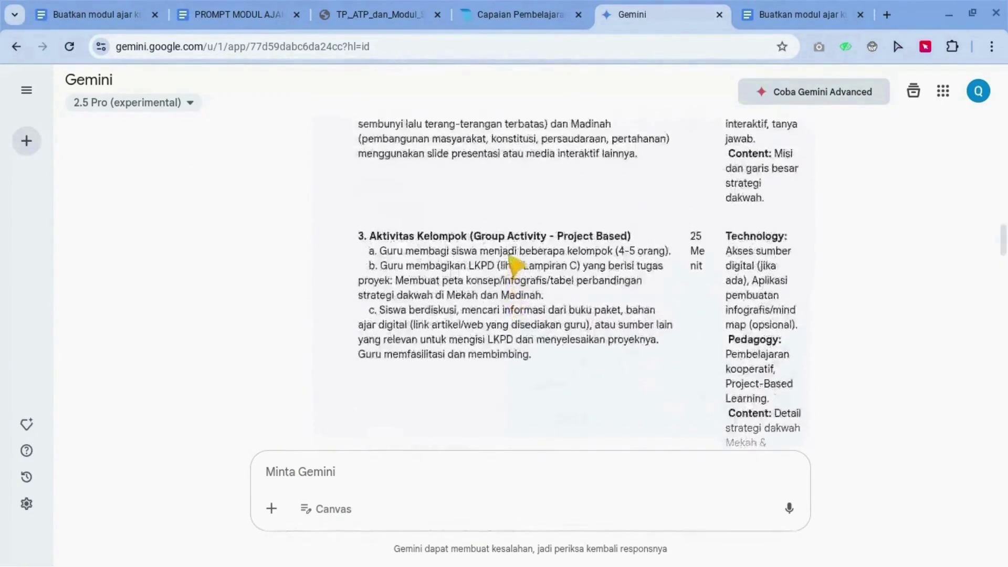
scroll(516, 265, "down", 3)
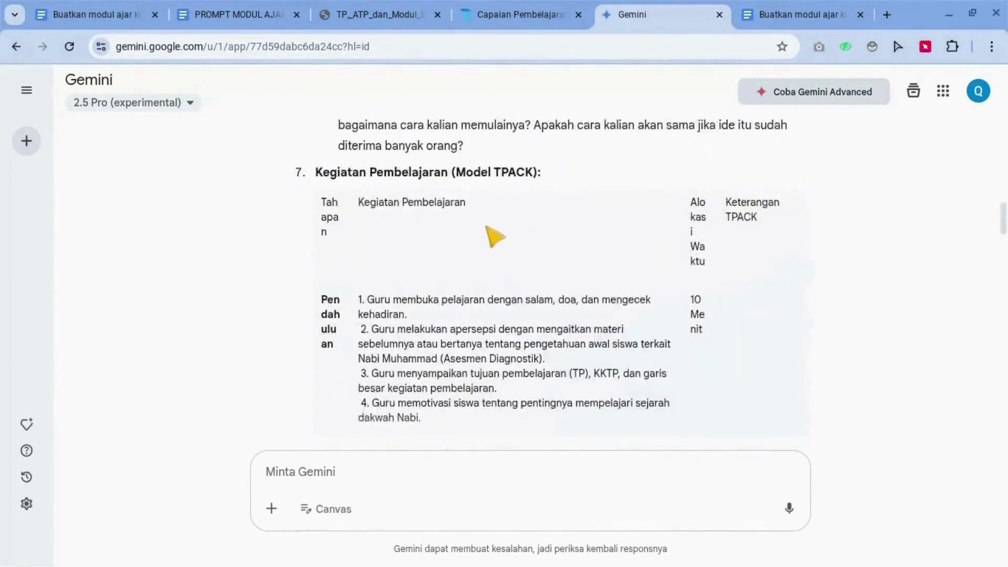
In the exported document's Model TPACK activity table, widen the Kegiatan Pembelajaran column and narrow the Tahapan, Alokasi Waktu and Keterangan TPACK columns
left_click(779, 13)
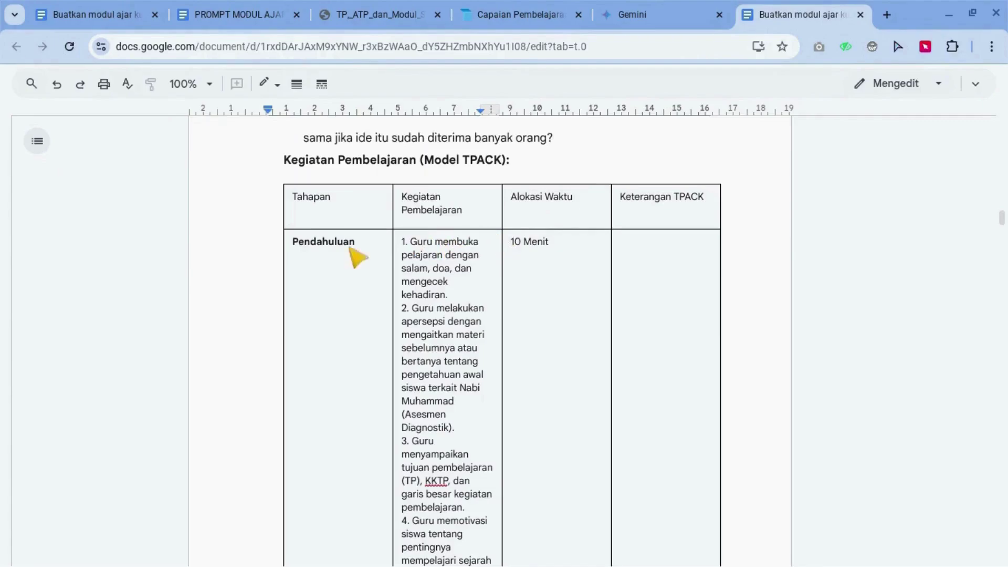
left_click(400, 205)
left_click_drag(393, 112, 366, 111)
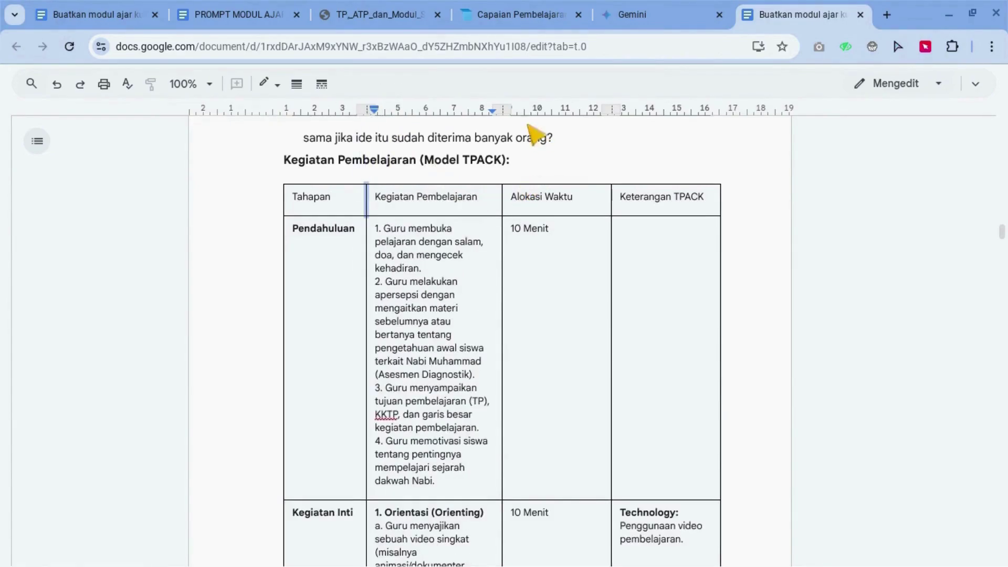
left_click_drag(507, 112, 535, 112)
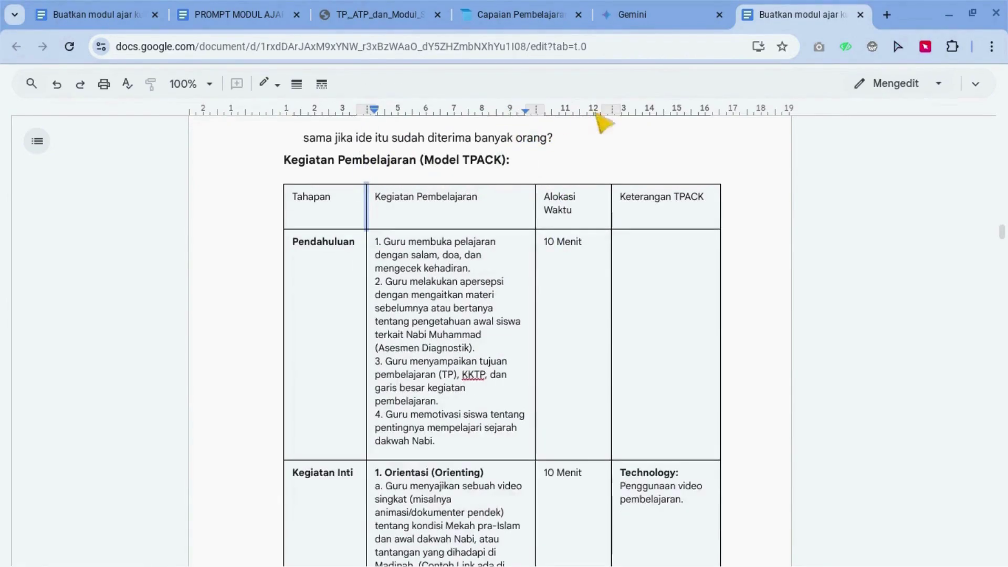
left_click_drag(615, 112, 661, 112)
left_click_drag(538, 112, 563, 111)
Move the "Rubrik Penilaian Proyek LKPD (Contoh):" heading onto the next page, directly above its rubric table
scroll(516, 237, "down", 10)
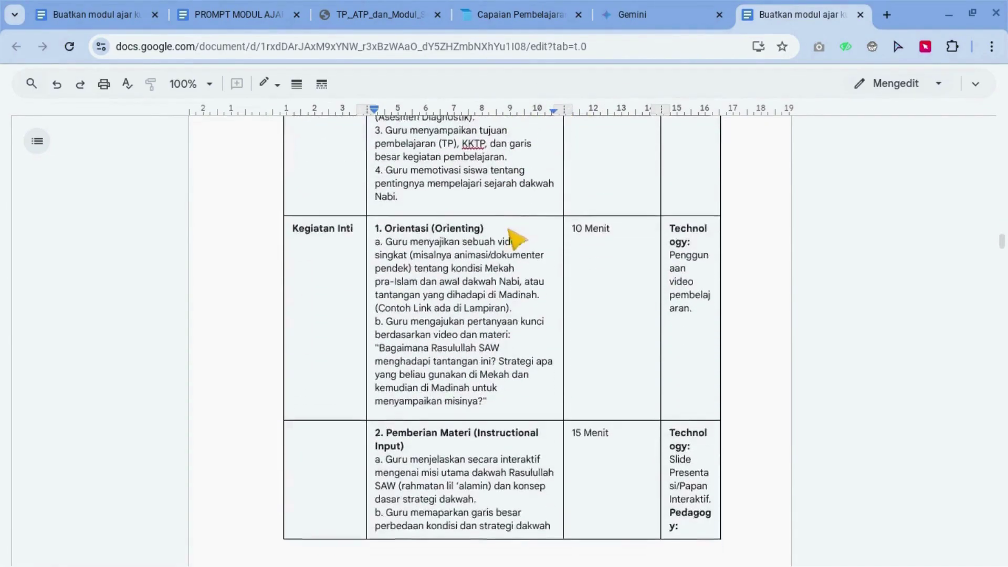
scroll(517, 238, "down", 15)
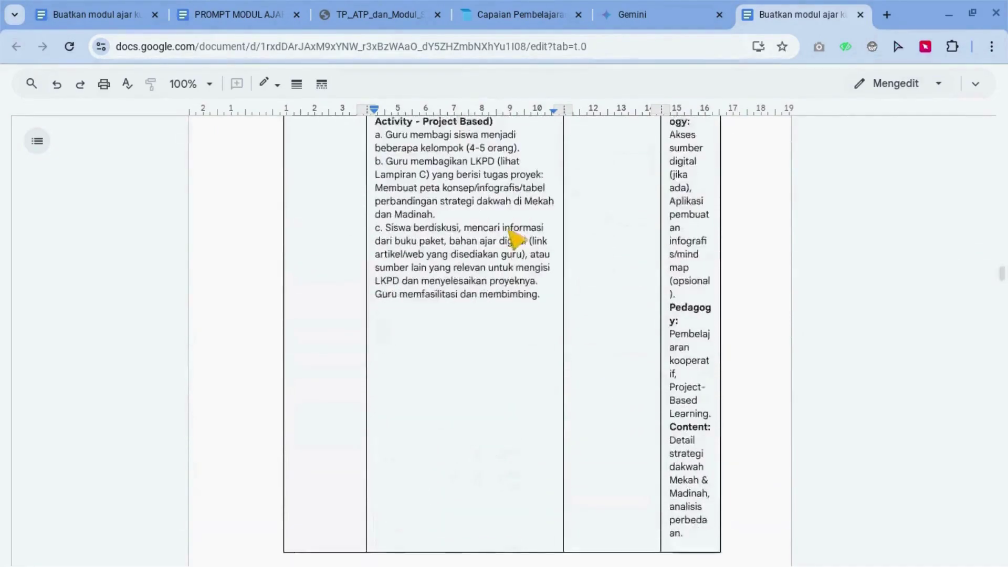
scroll(517, 239, "down", 20)
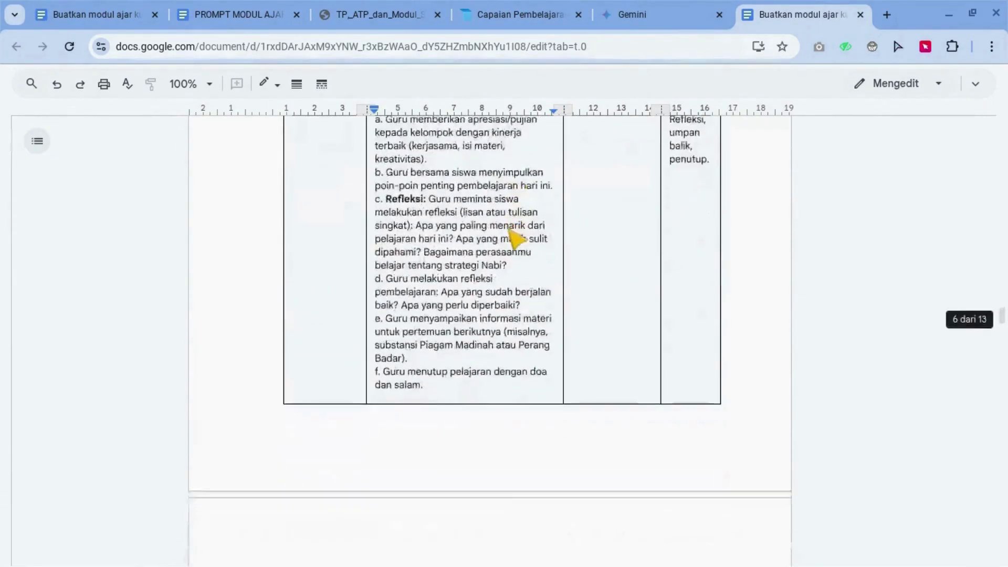
scroll(516, 239, "down", 15)
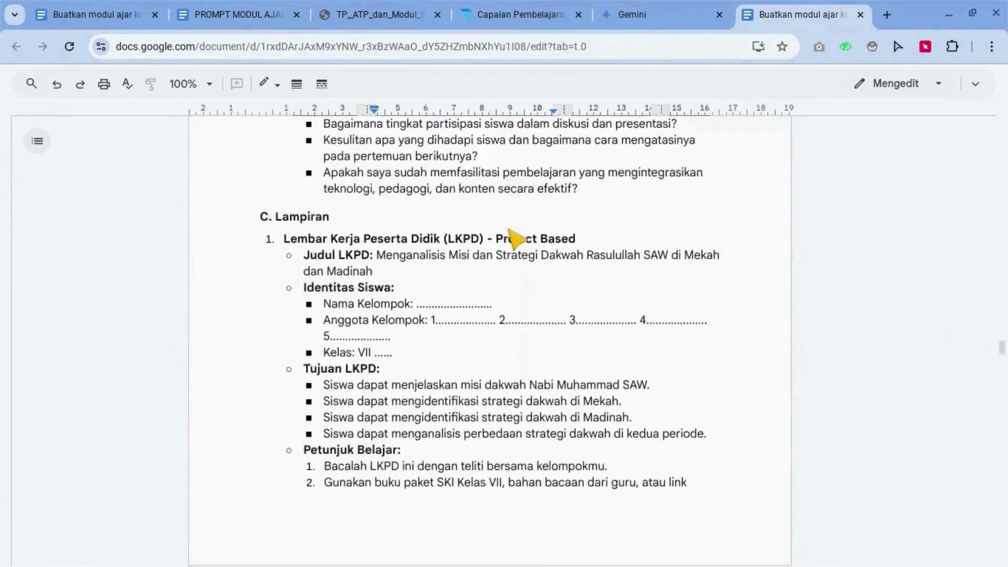
scroll(516, 239, "down", 15)
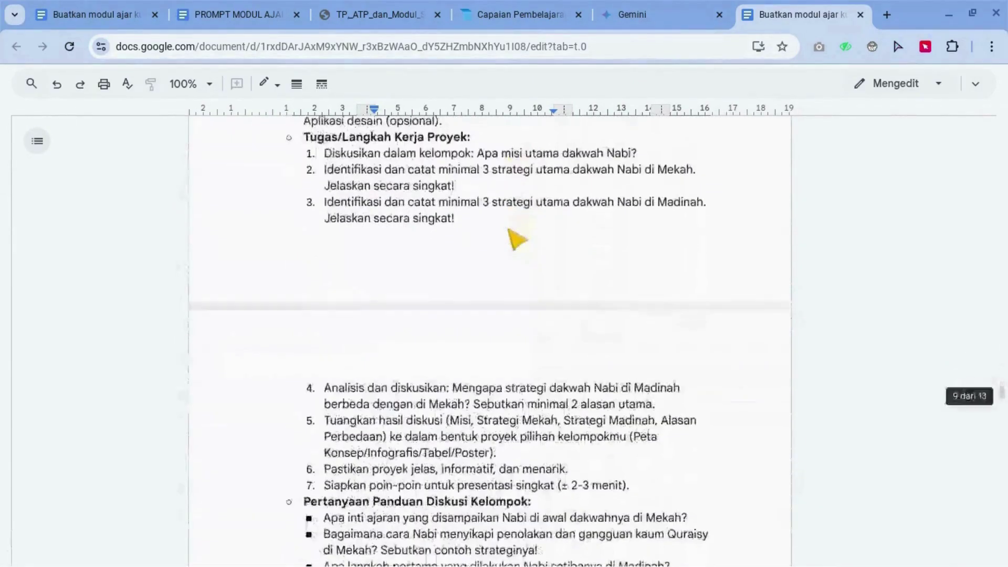
scroll(512, 239, "down", 8)
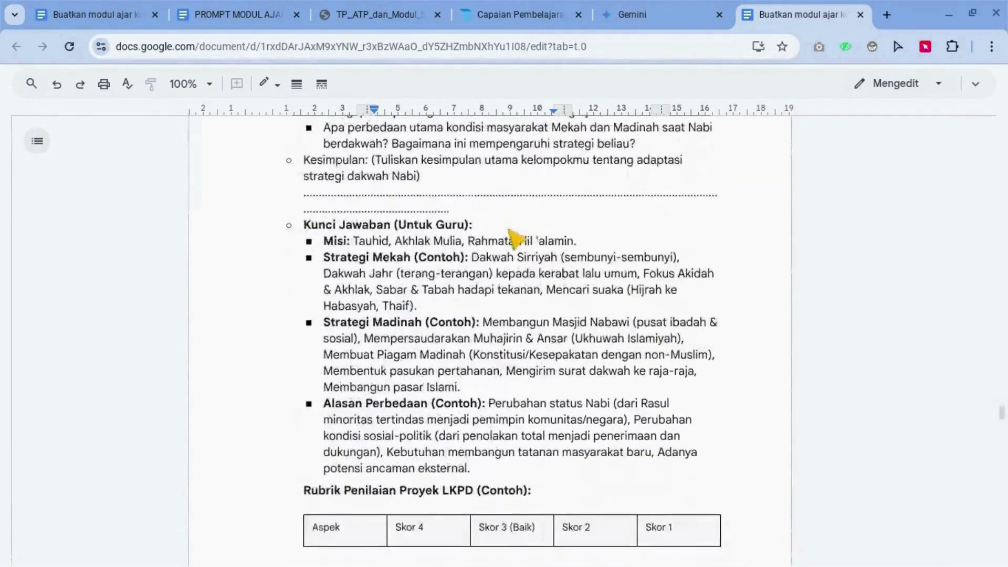
left_click(304, 272)
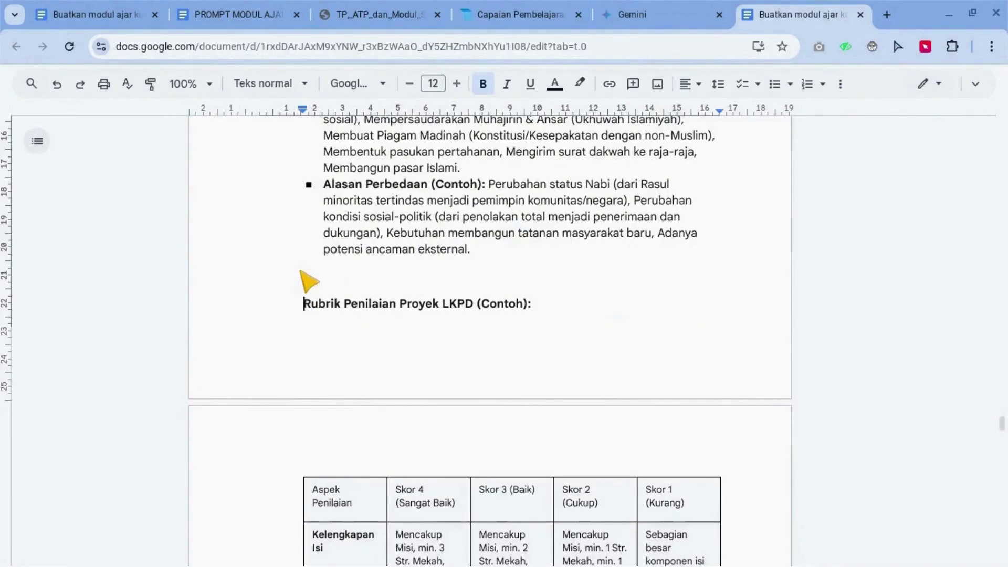
key("ctrl+Return")
scroll(394, 336, "down", 4)
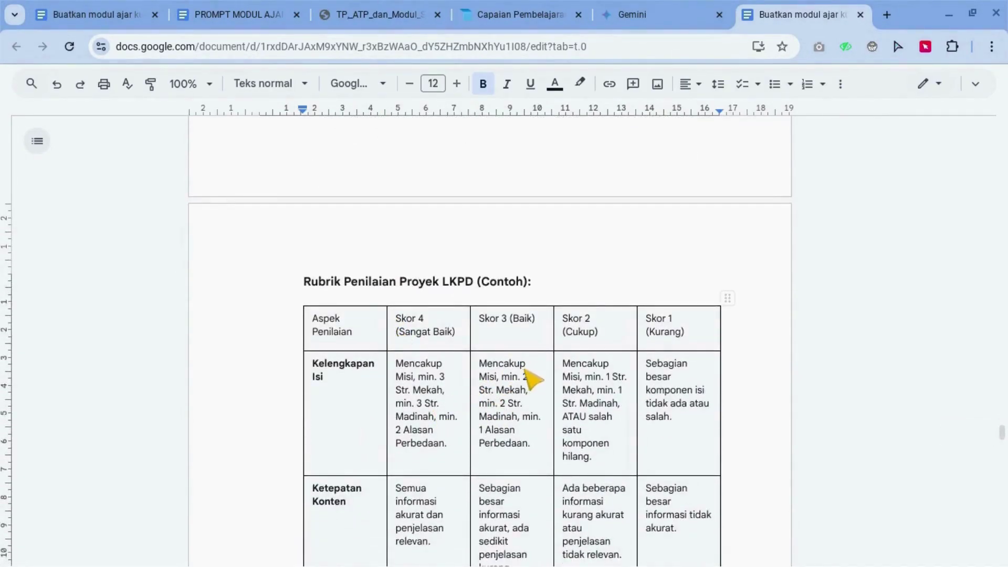
Look over the remaining rows of the LKPD rubric table and return to the beginning of the module
scroll(530, 379, "down", 18)
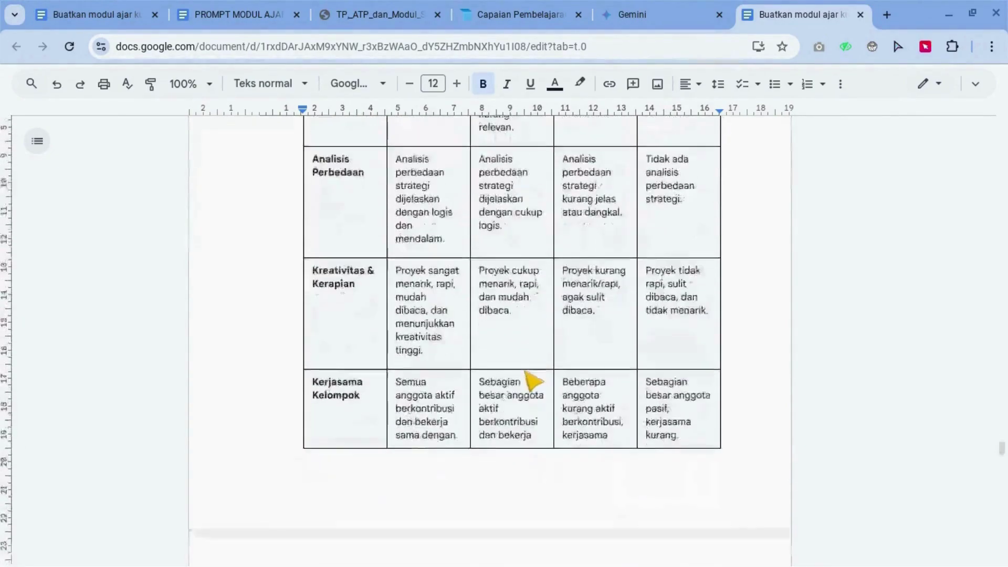
scroll(531, 379, "up", 20)
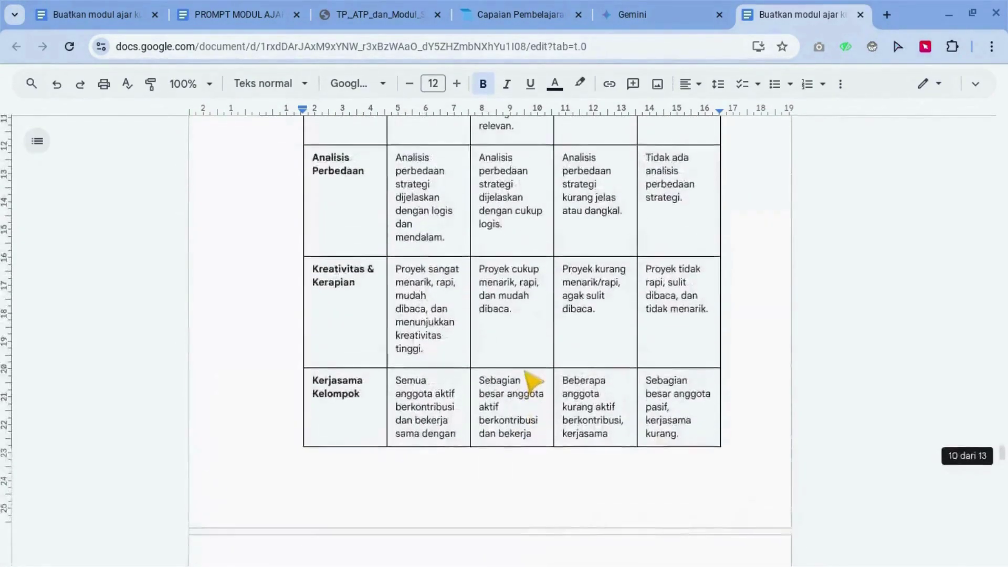
scroll(533, 381, "up", 20)
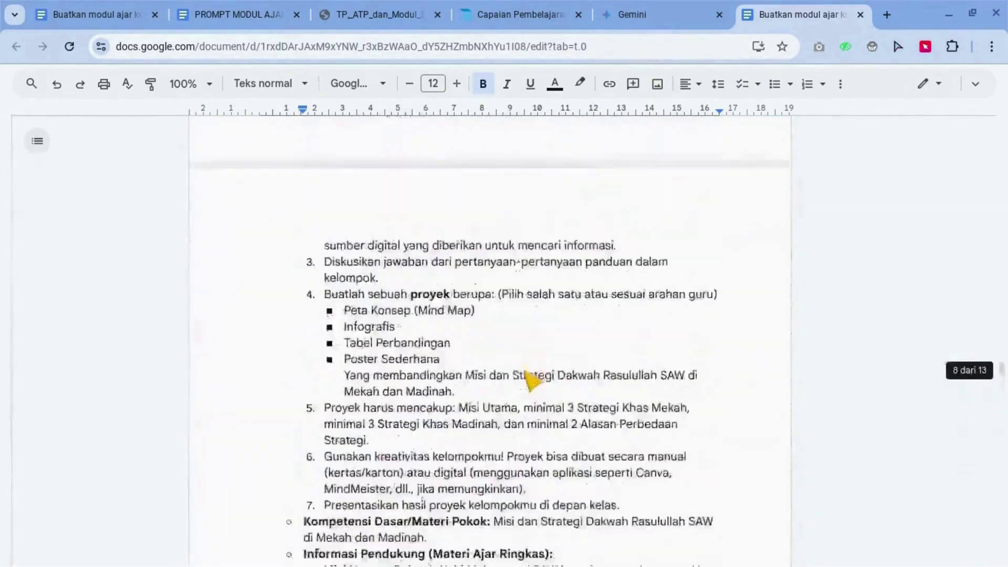
scroll(532, 381, "up", 20)
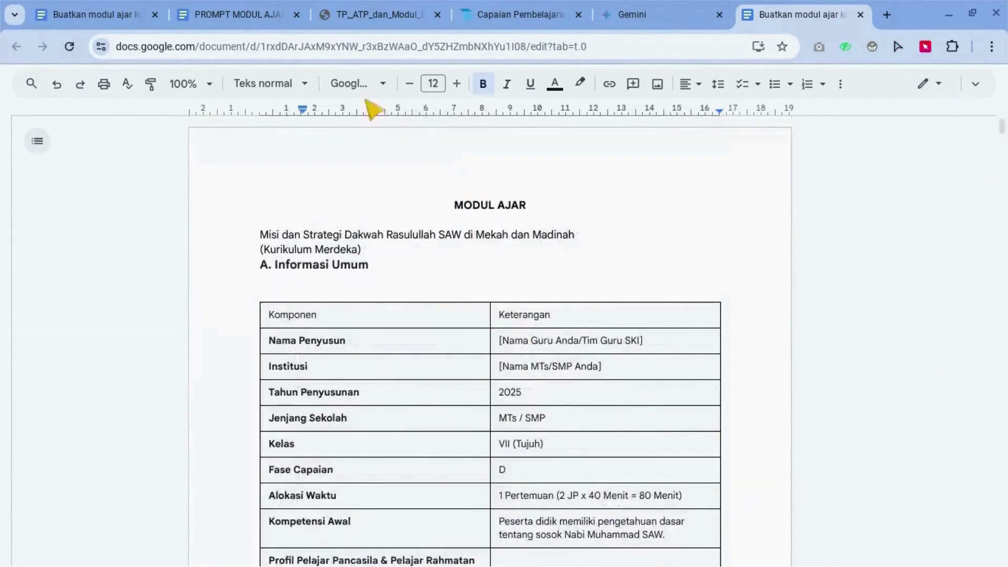
Switch to the PROMPT MODUL AJAR document, review the TPACK prompt from its beginning and deselect its text
left_click(265, 14)
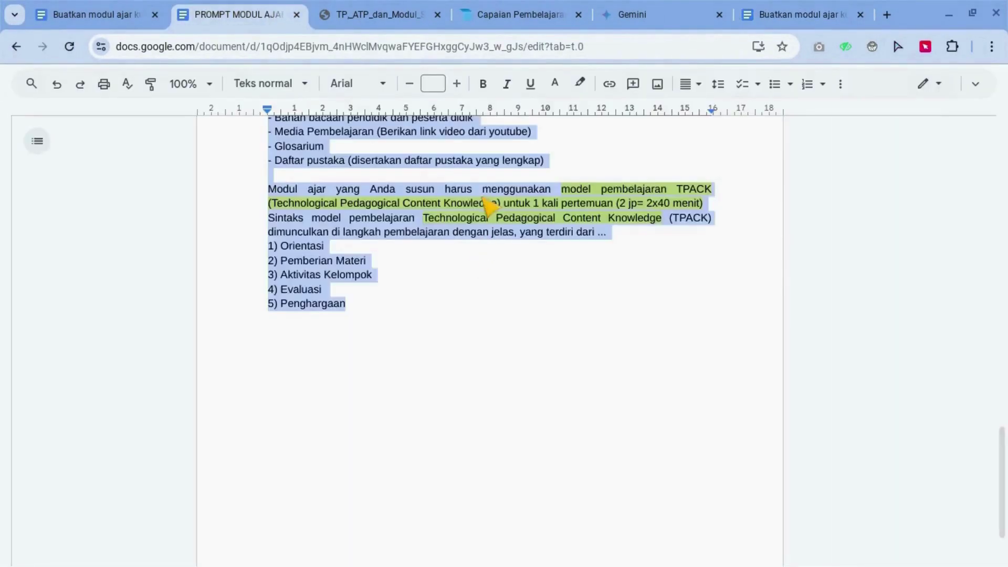
scroll(488, 206, "up", 15)
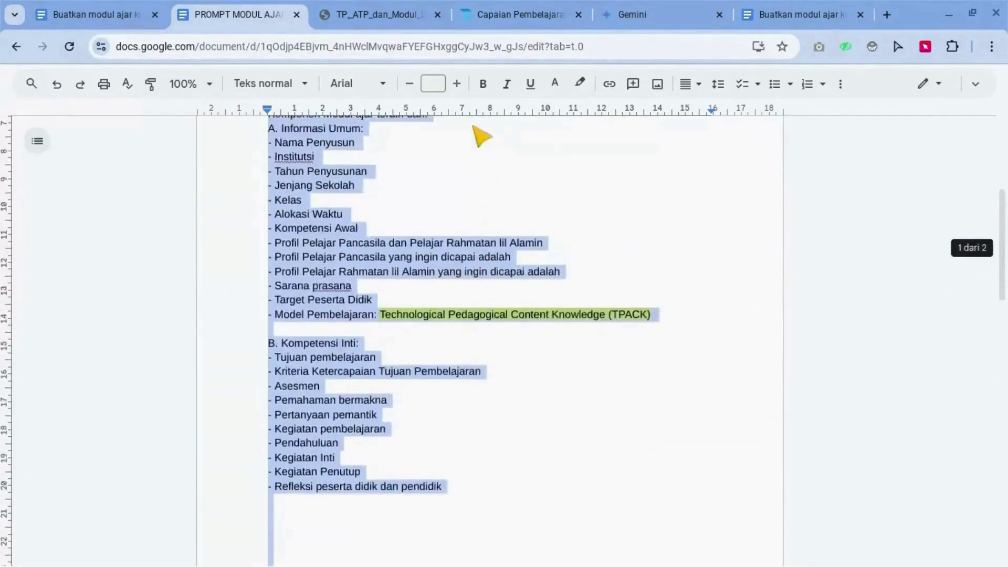
scroll(476, 131, "up", 5)
left_click(616, 17)
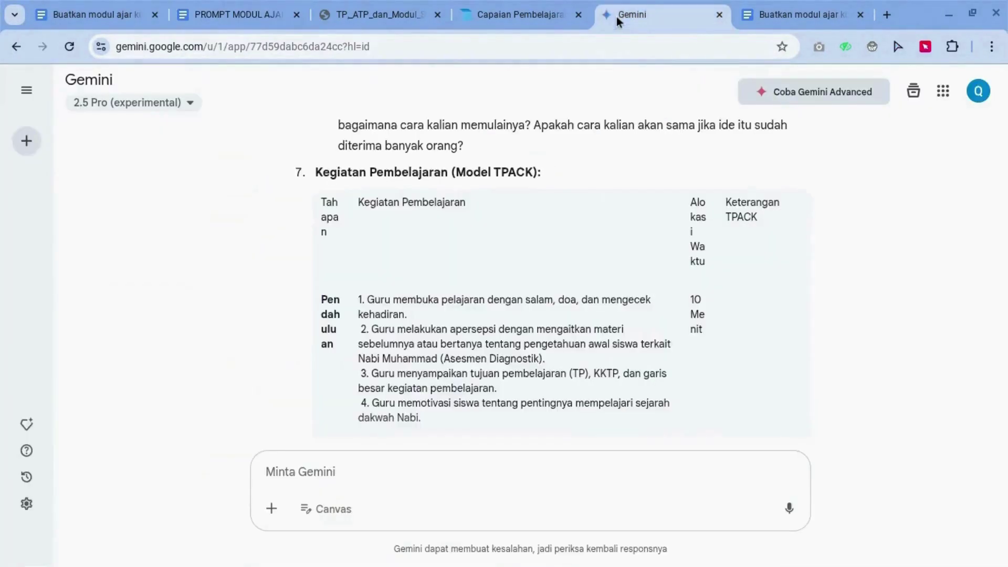
left_click(235, 17)
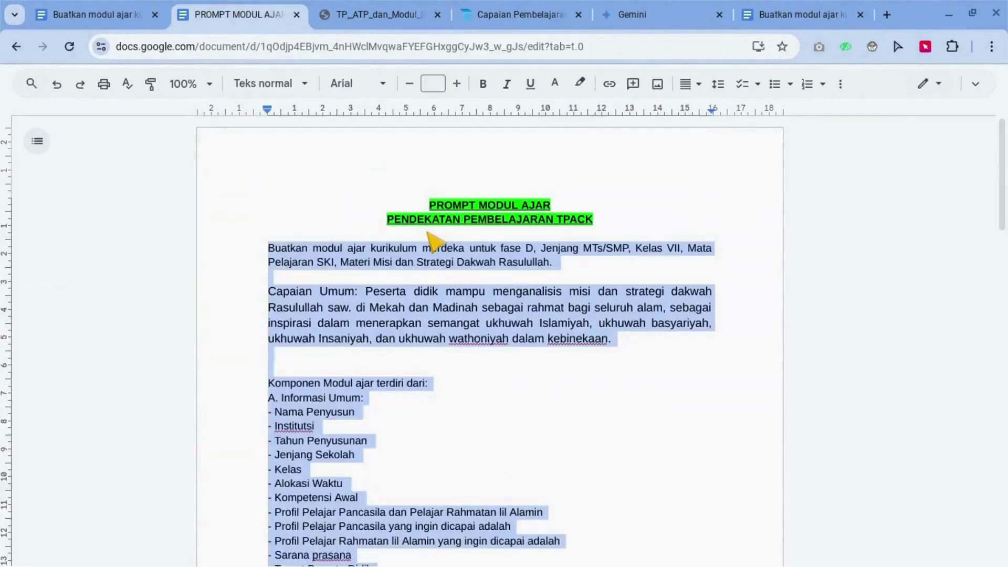
left_click(429, 233)
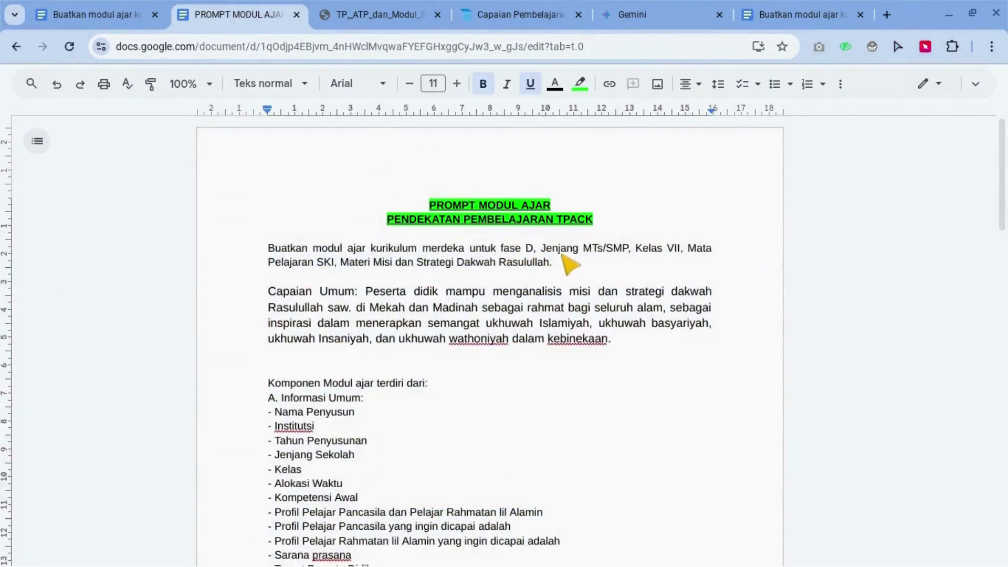